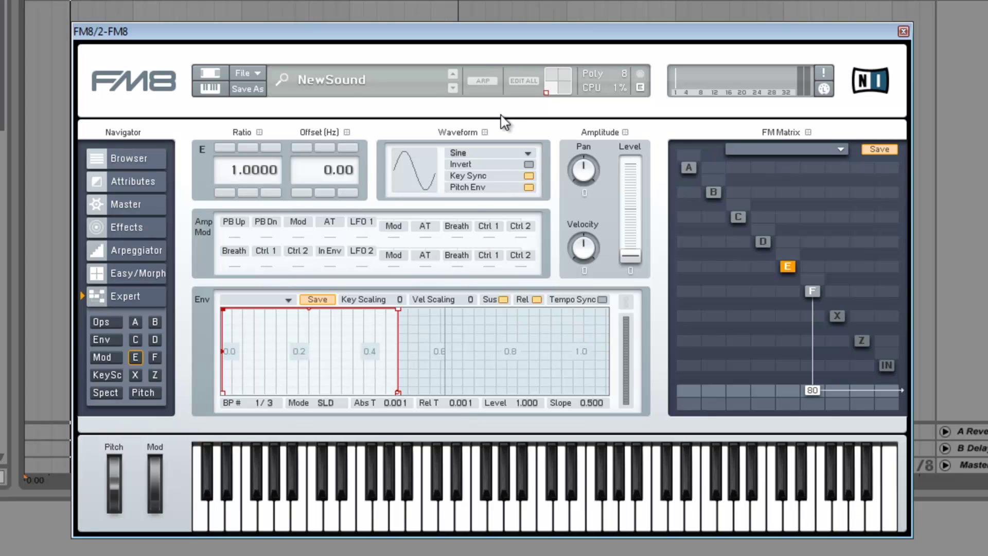
Start a new sound and set operator F's output level to 100 in the FM matrix
click(253, 73)
click(257, 75)
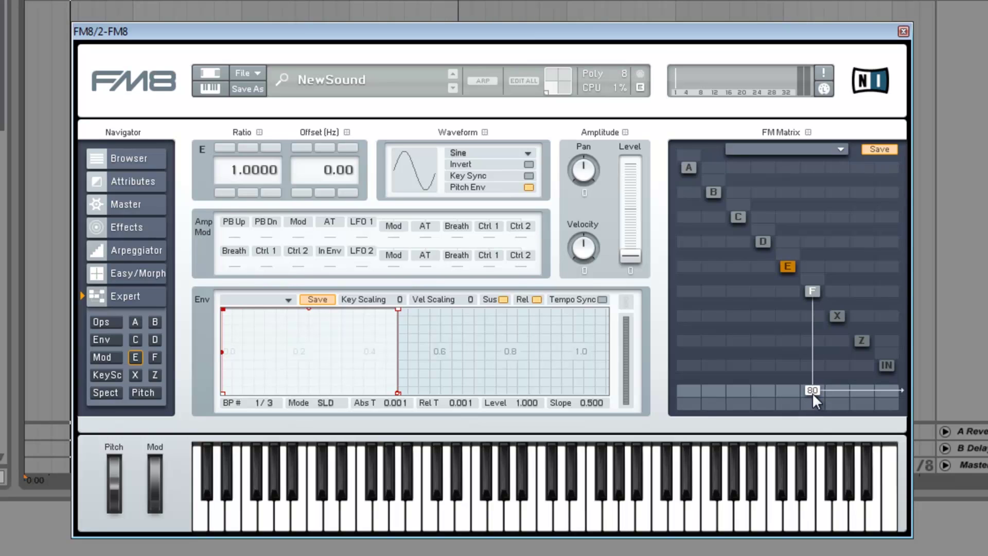
drag(812, 393, 792, 199)
click(815, 291)
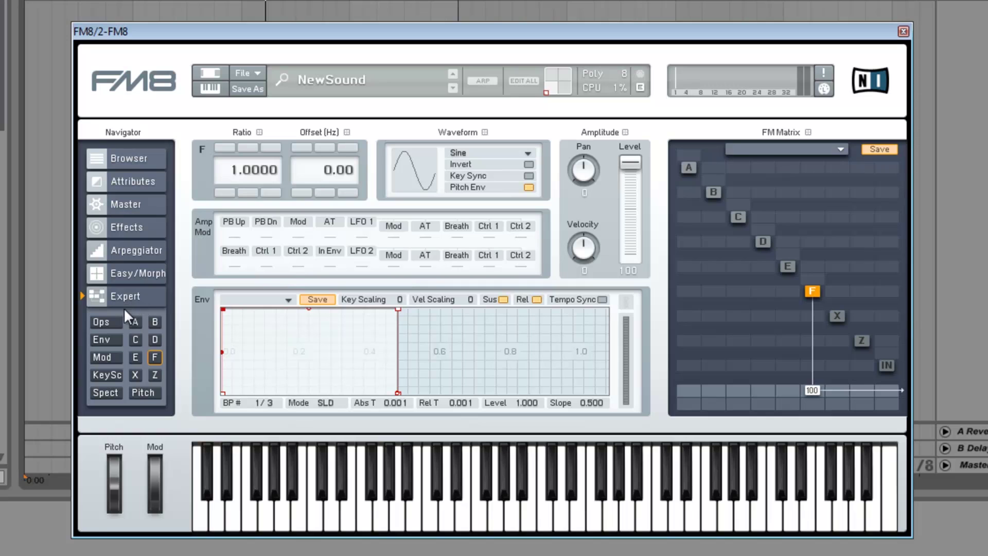
Enable Key Sync for all six operators, A through F
click(105, 322)
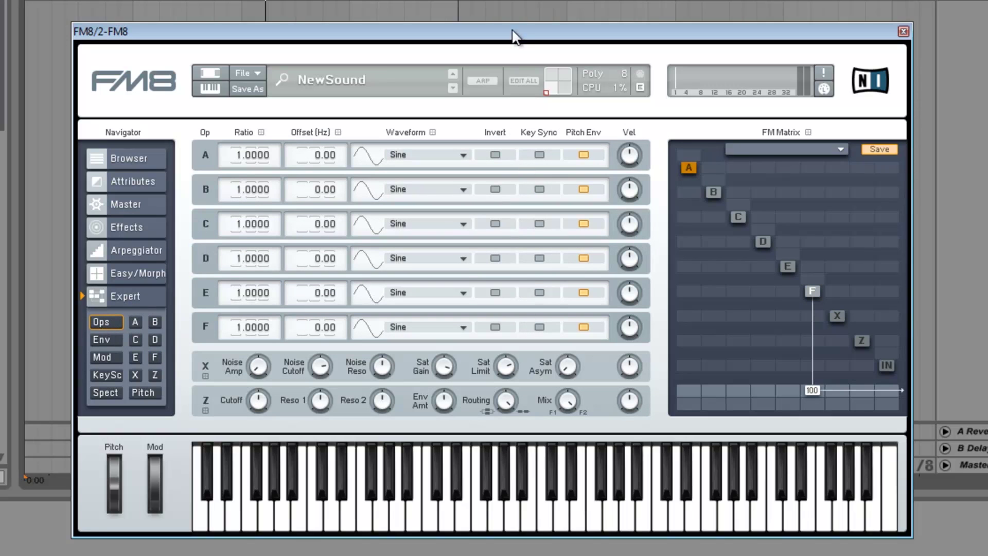
click(539, 155)
click(541, 223)
click(540, 259)
click(541, 292)
click(543, 327)
Route operator E into operator F, sweep the modulation amount to compare the sound, and leave it at 100
drag(792, 293, 810, 193)
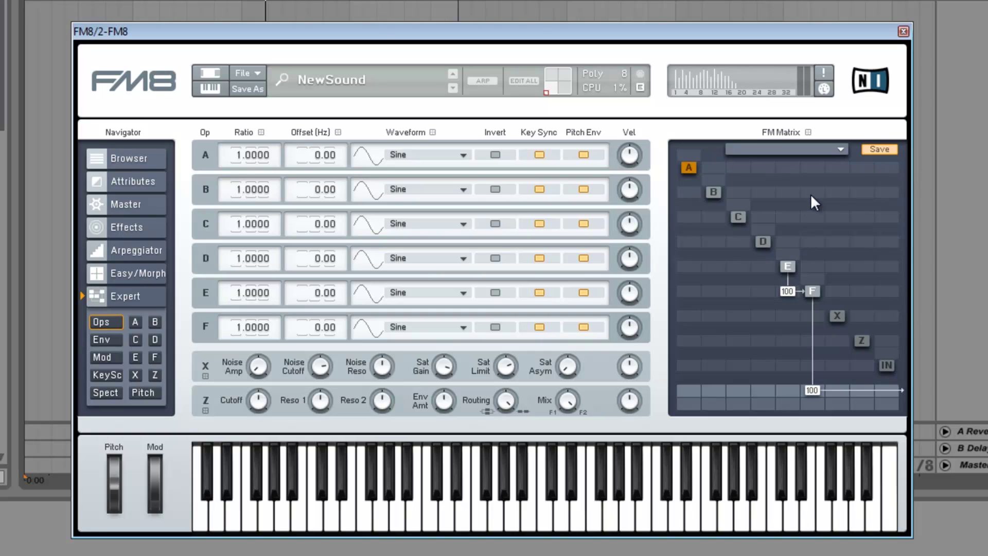
drag(786, 286, 784, 295)
drag(797, 229, 802, 209)
drag(785, 289, 758, 364)
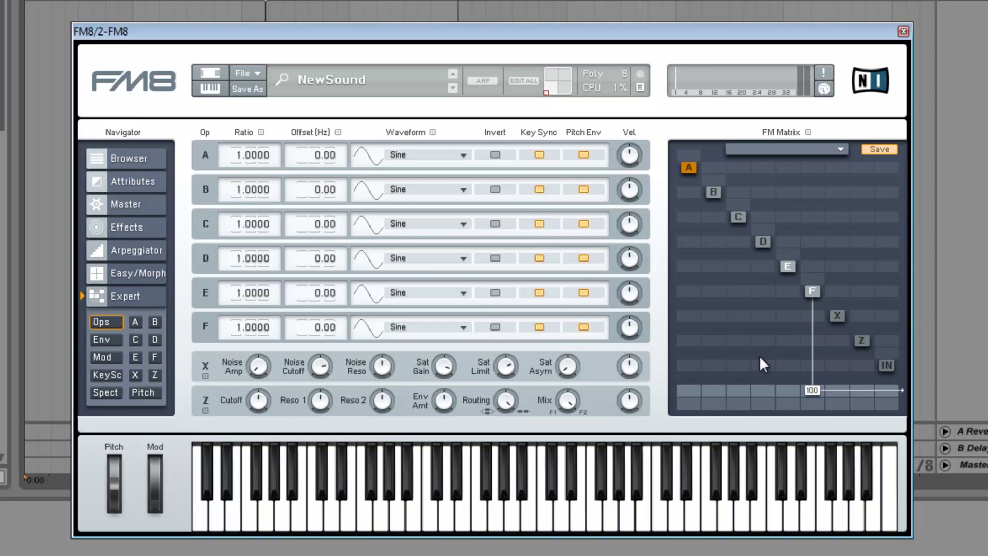
drag(787, 291, 762, 330)
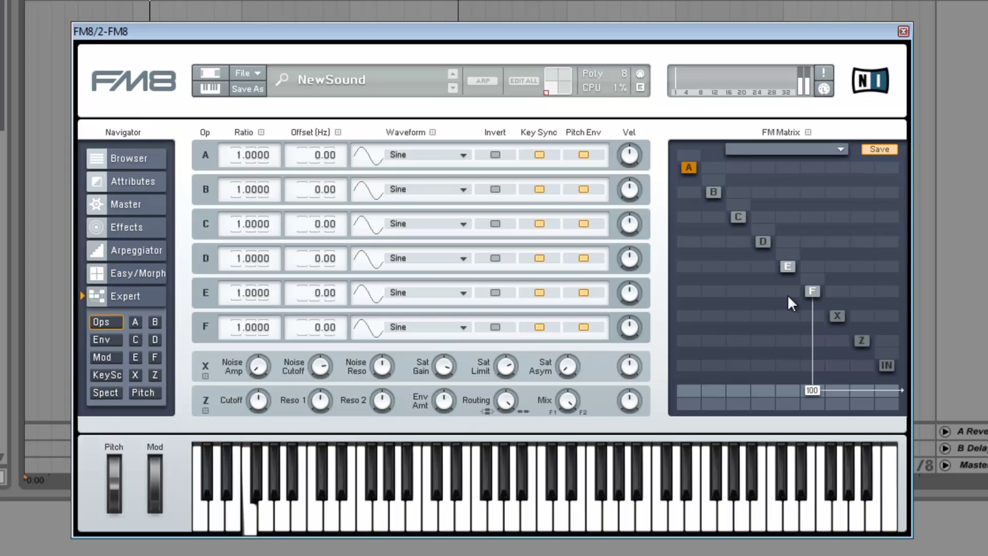
drag(788, 295, 801, 212)
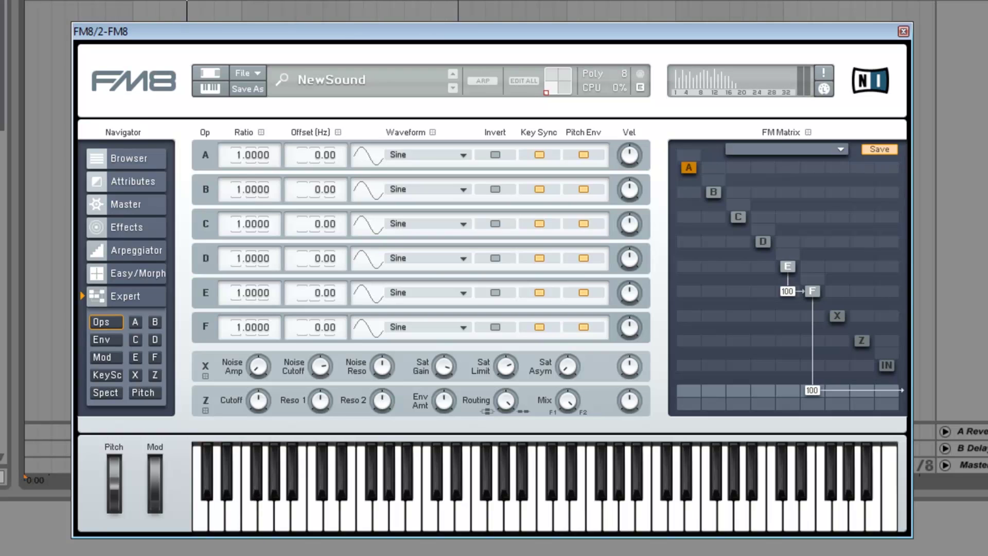
Change operator E's waveform to Triangle and set its modulation of operator F to 100
click(788, 268)
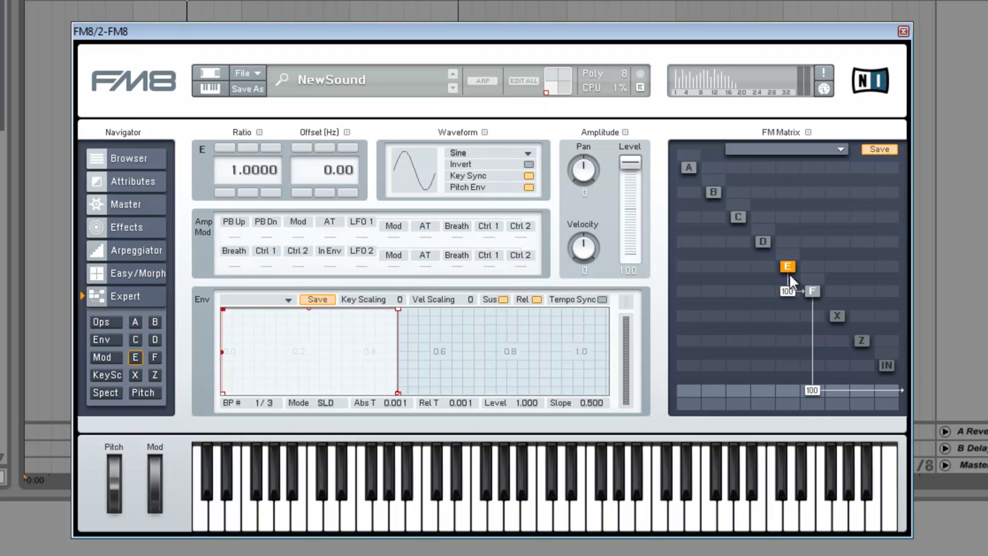
click(480, 153)
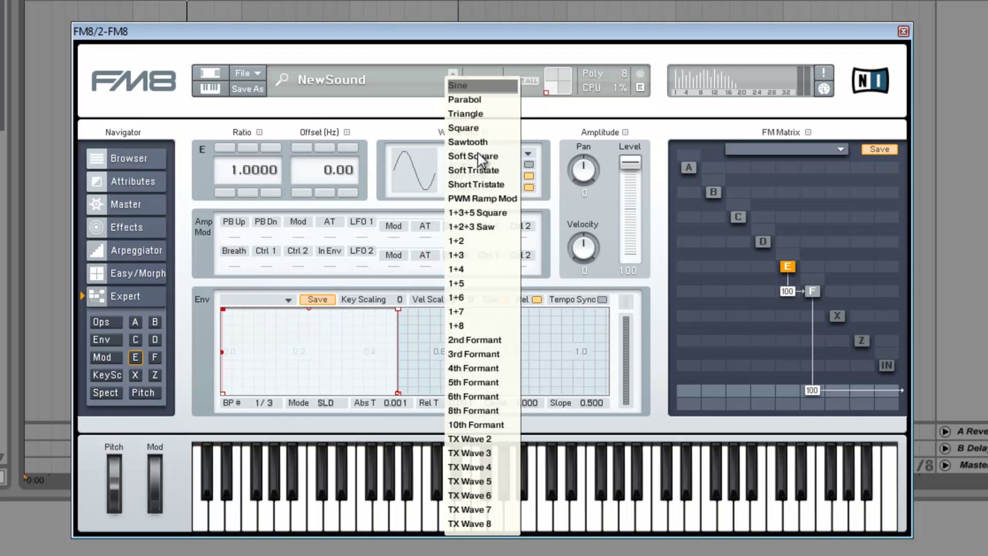
click(481, 115)
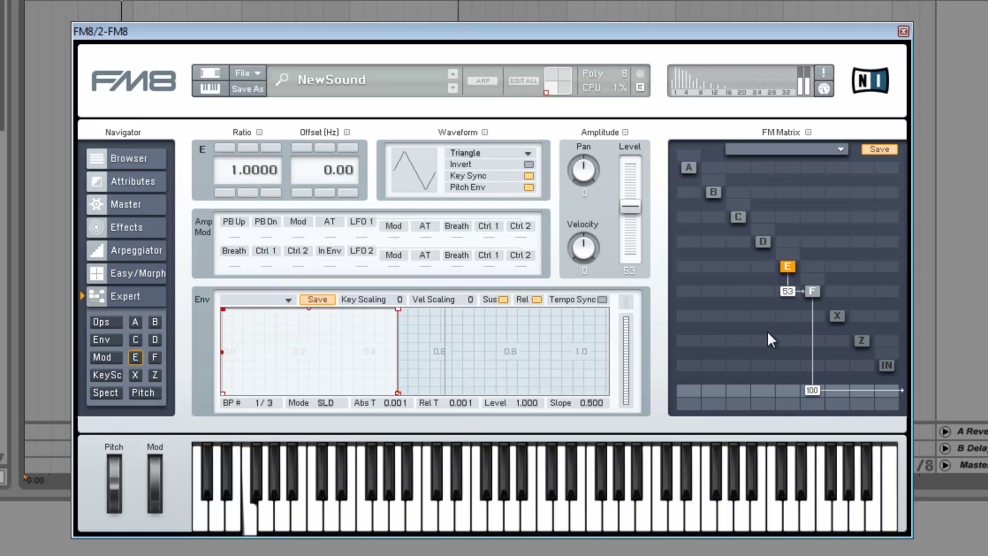
drag(781, 287, 733, 273)
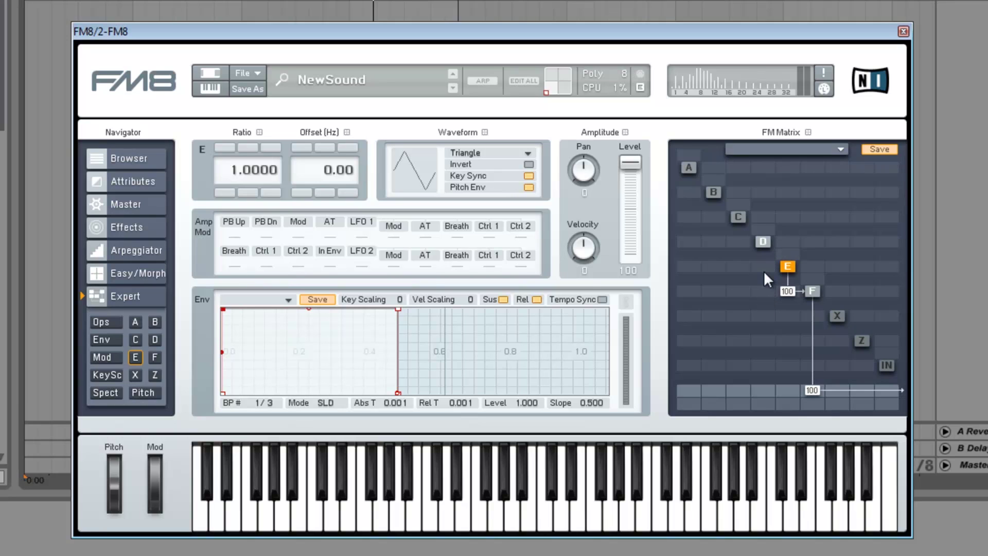
Route operator D into operator F at 62 and change D's waveform to Triangle
drag(761, 291, 771, 236)
drag(761, 291, 755, 325)
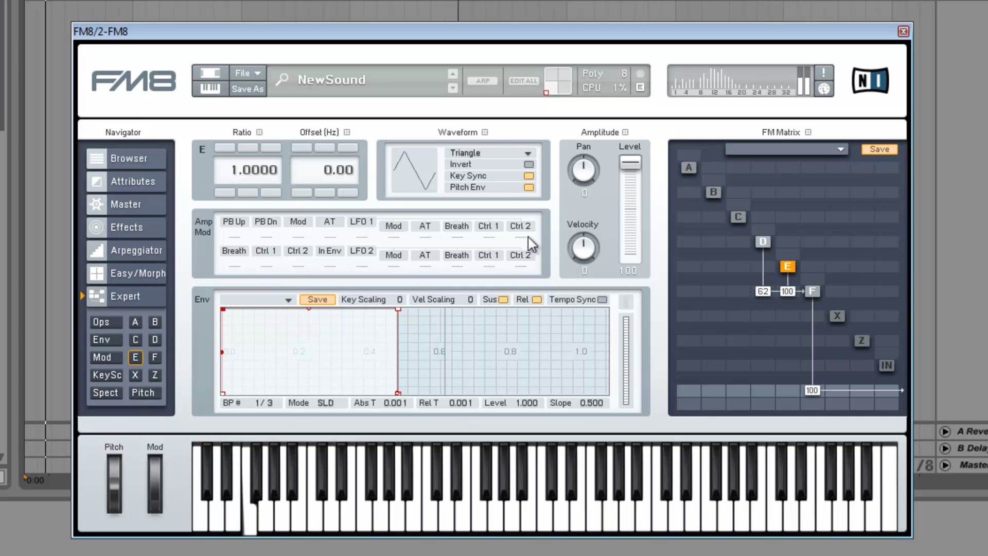
click(762, 241)
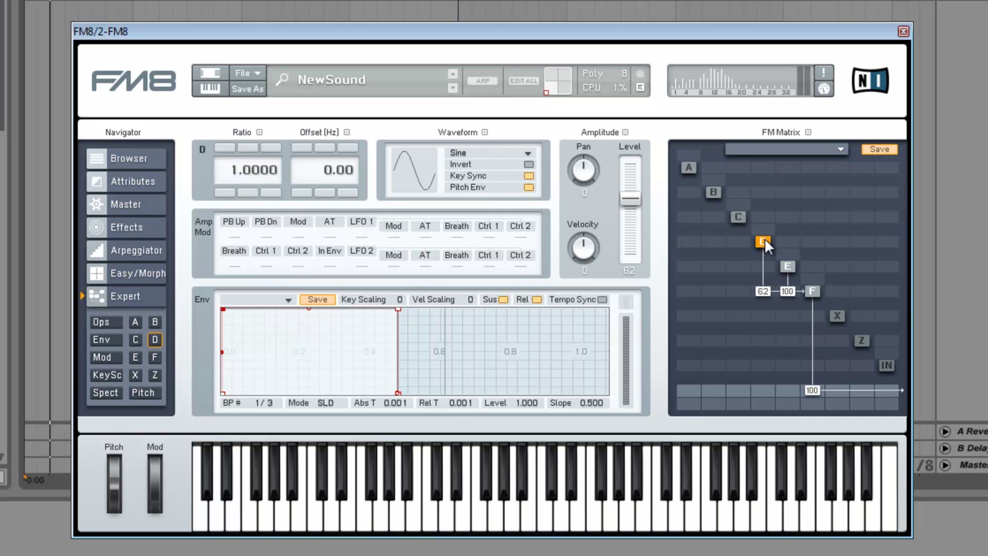
click(488, 153)
click(482, 115)
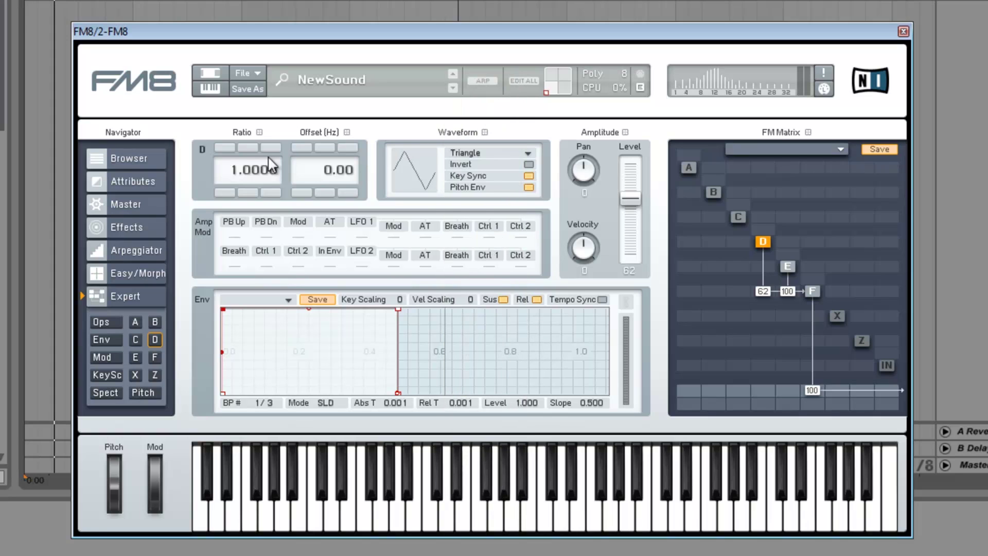
Raise operator D's frequency ratio to 10.0000
click(224, 148)
click(227, 151)
click(227, 149)
click(227, 148)
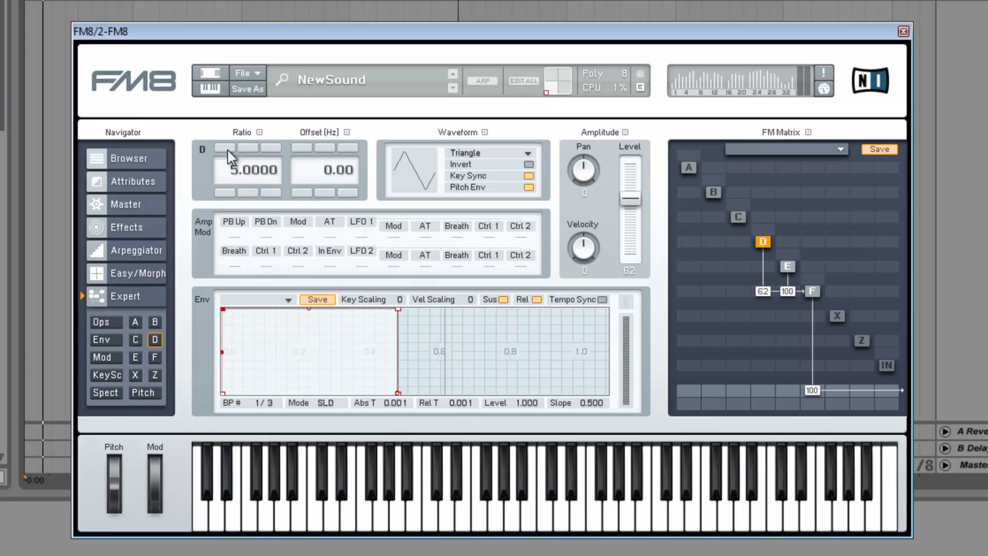
click(227, 148)
click(227, 148)
click(227, 148)
click(227, 149)
click(227, 149)
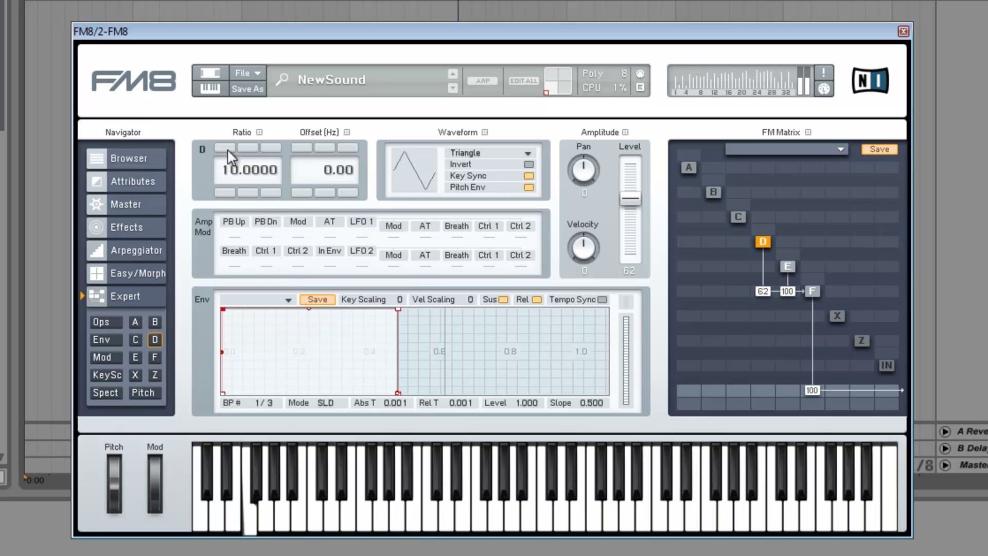
Raise operator D's ratio to 20.0000 and set its modulation of operator F to 40
mouse_move(757, 286)
mouse_down()
mouse_move(764, 307)
mouse_move(770, 276)
mouse_move(787, 273)
mouse_move(774, 282)
mouse_up()
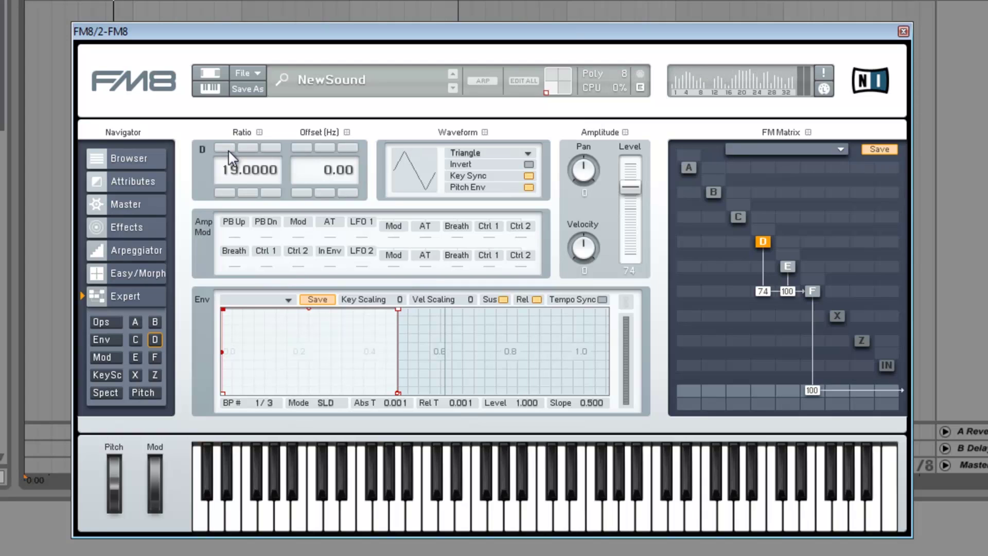
mouse_move(767, 292)
mouse_down()
mouse_move(763, 318)
mouse_move(773, 280)
mouse_up()
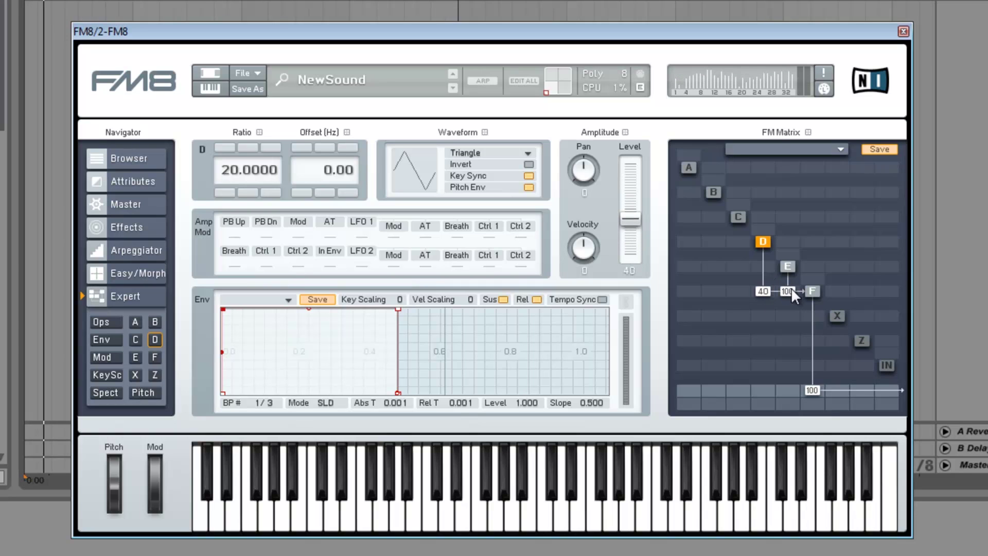
mouse_move(779, 288)
mouse_down()
mouse_move(768, 301)
mouse_move(764, 292)
mouse_move(761, 314)
mouse_move(766, 284)
mouse_up()
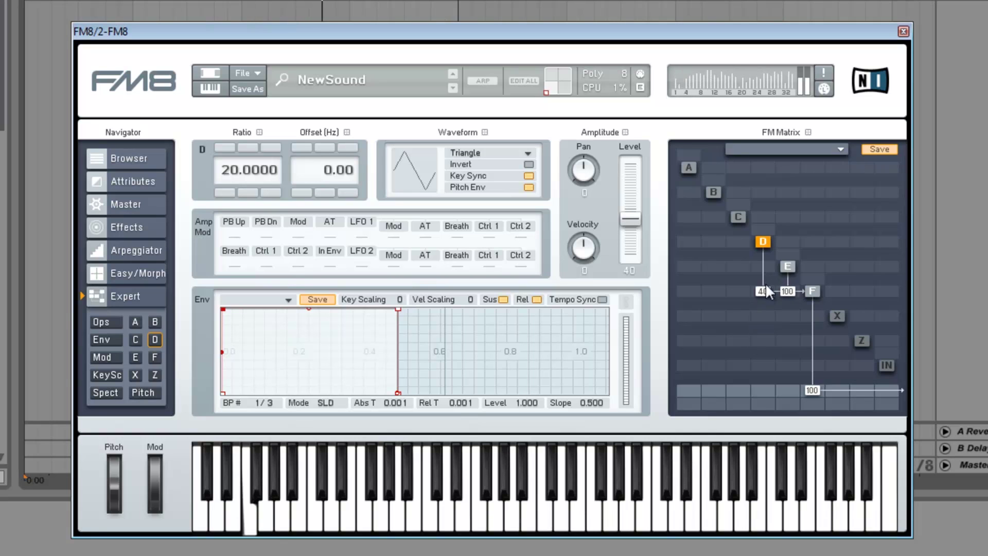
drag(746, 338, 726, 329)
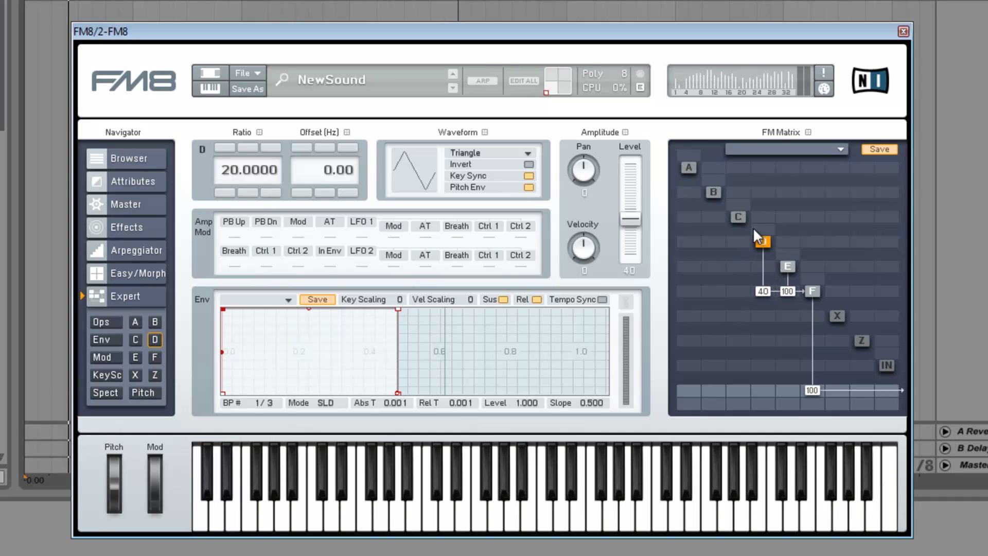
Try the D-to-F modulation at 4 and 100, and lower the E-to-F modulation
drag(770, 291, 756, 320)
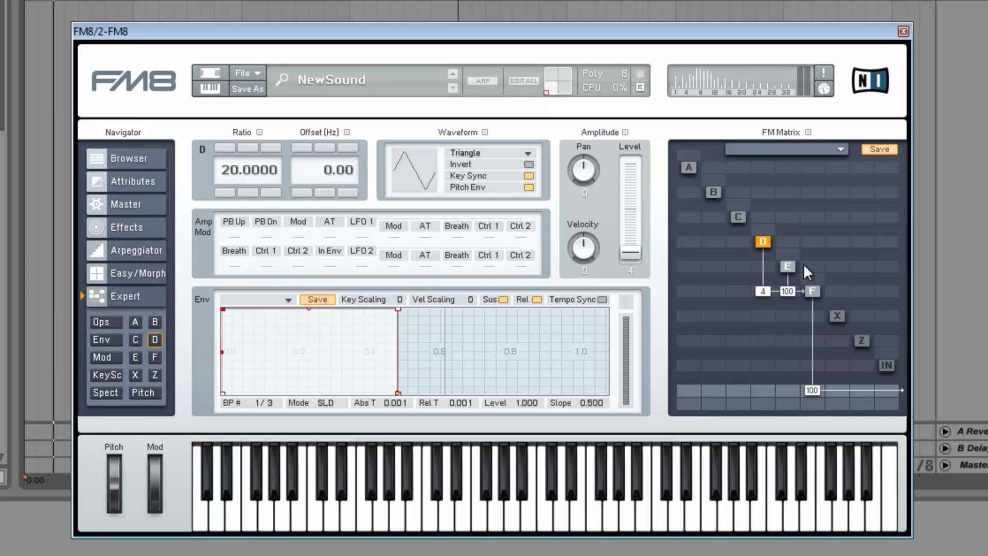
drag(766, 293, 771, 216)
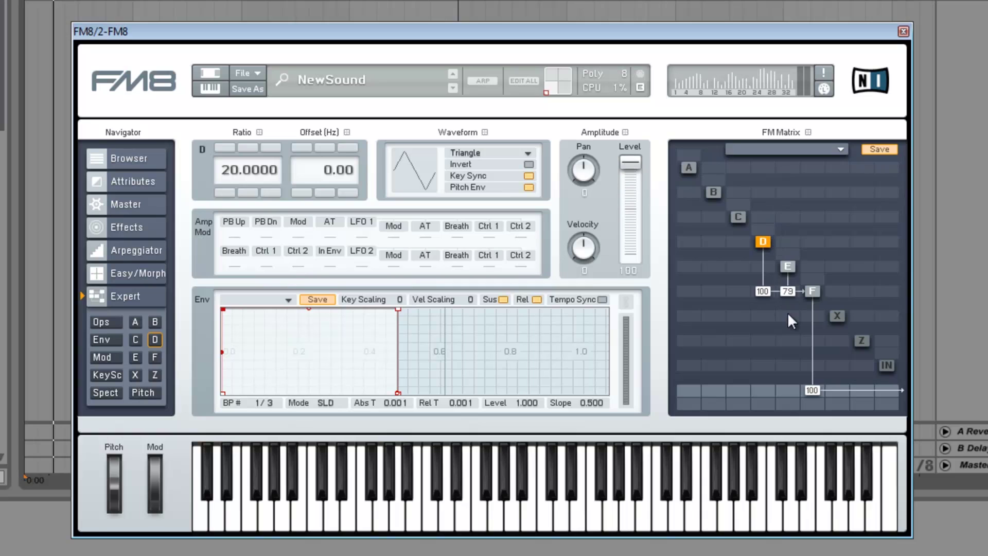
double_click(786, 296)
drag(784, 292, 705, 354)
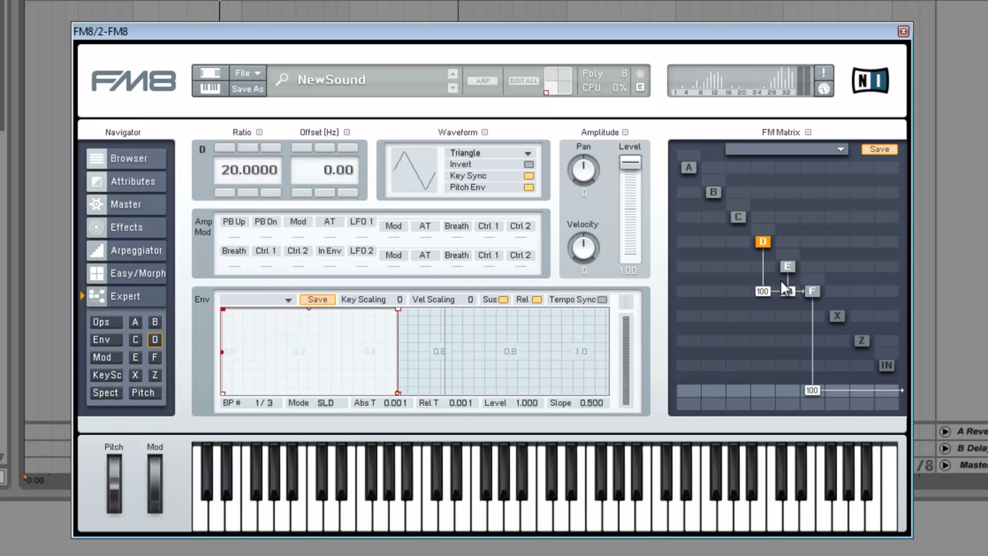
Replace the D-to-F routing with operator D modulating operator E at 16, and set E-to-F to 100
click(787, 267)
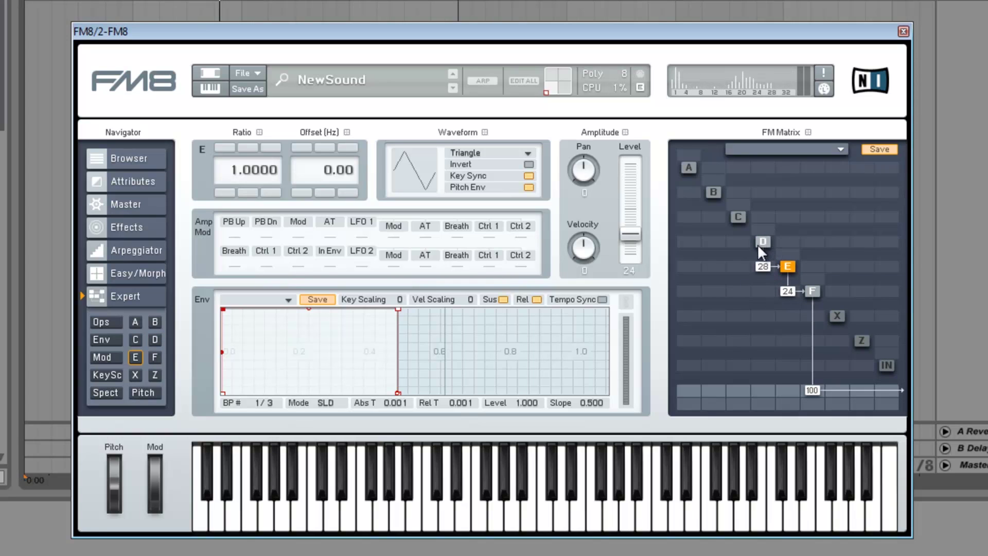
drag(788, 293, 702, 221)
mouse_move(767, 268)
mouse_down()
mouse_move(768, 249)
mouse_move(767, 258)
mouse_up()
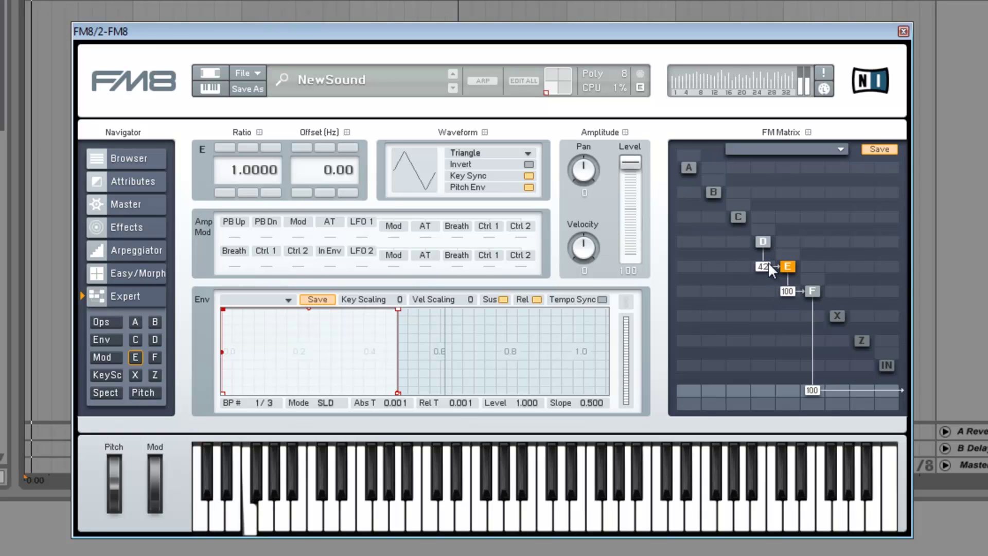
drag(786, 291, 764, 350)
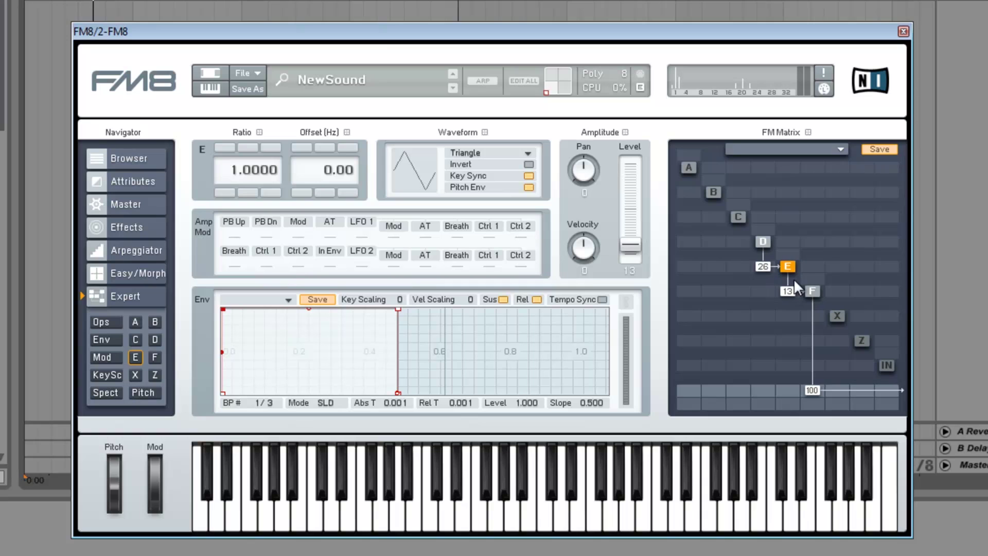
drag(789, 298, 754, 261)
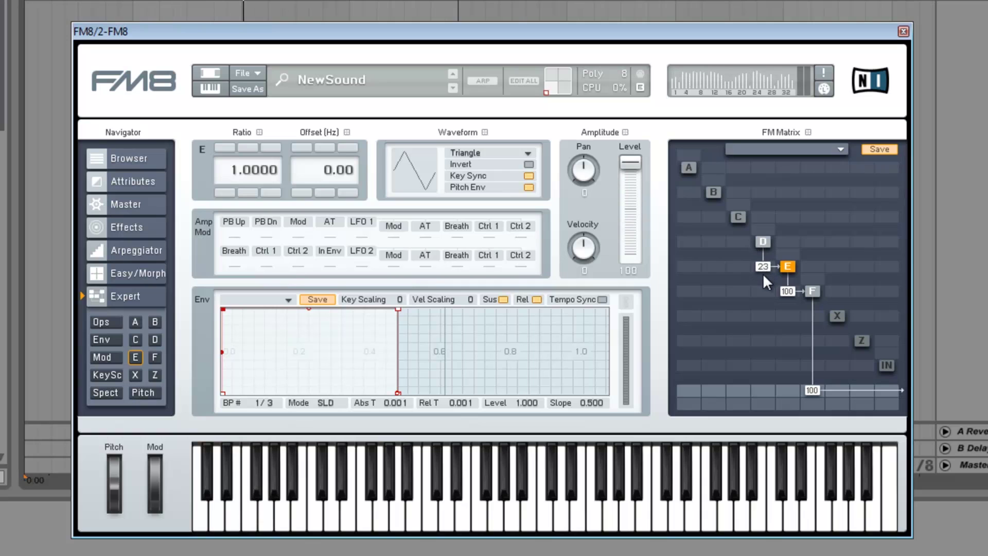
drag(792, 289, 738, 243)
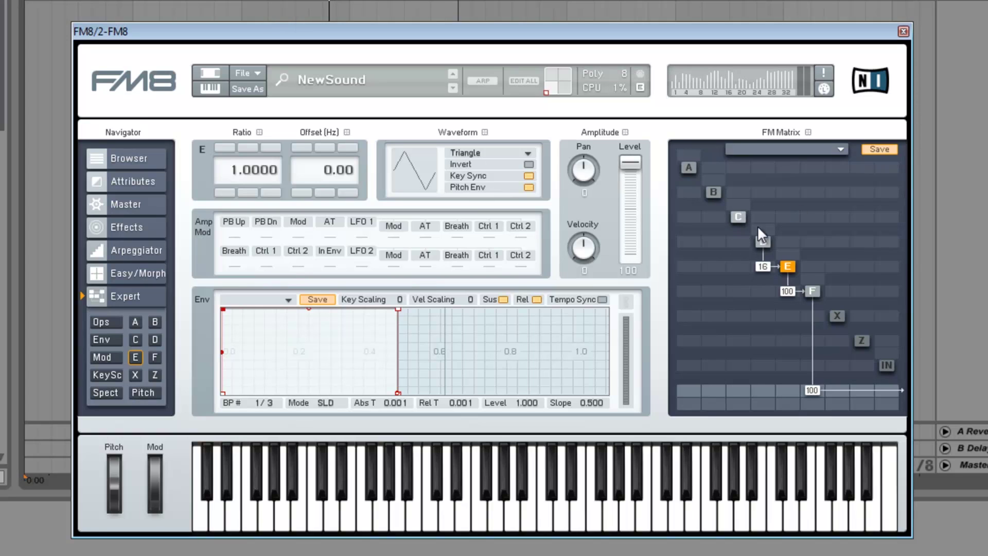
Select operator C and route it into operator D with a low modulation amount
click(739, 216)
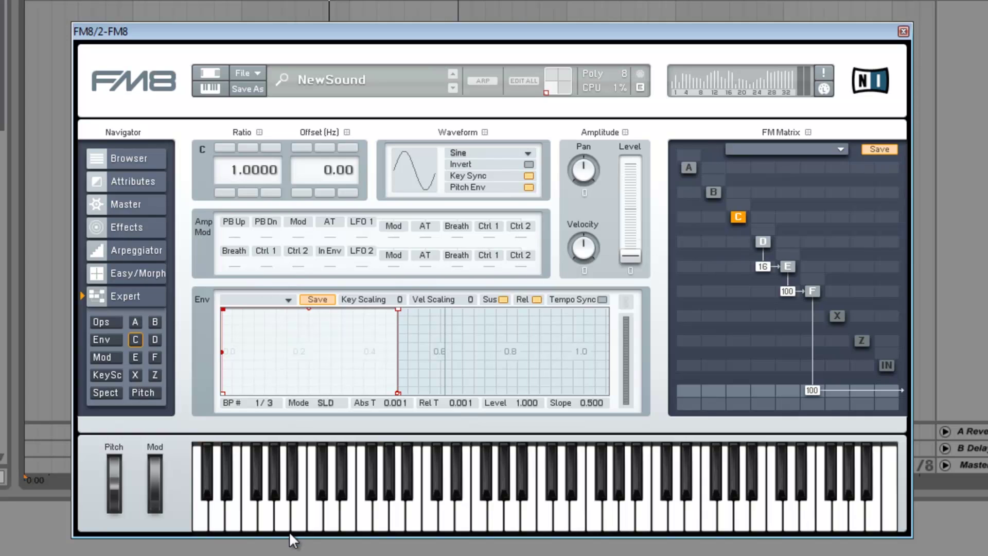
drag(737, 259, 695, 294)
drag(738, 267, 743, 219)
double_click(734, 262)
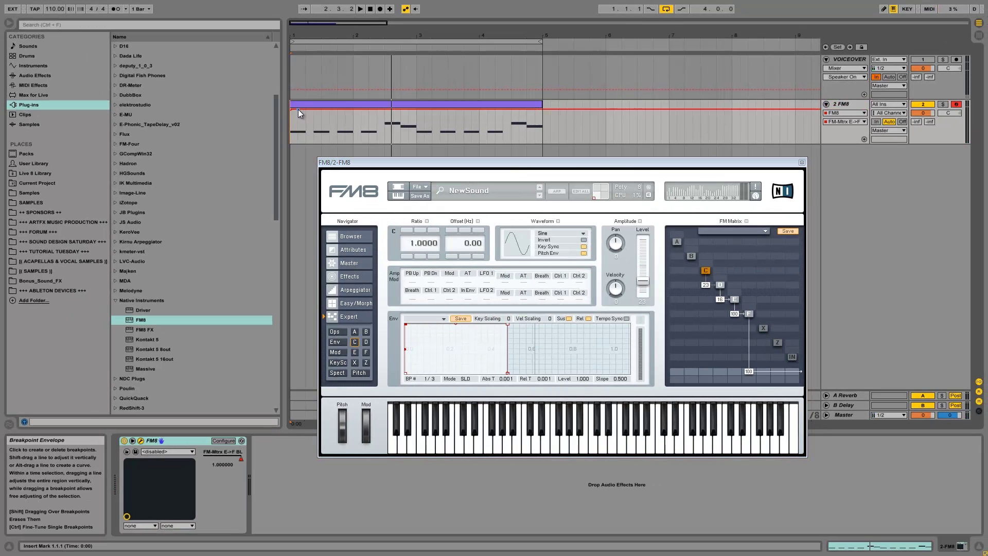
Draw an E-to-F matrix automation ramp rising from 0 on the first note of the FM8 track and select beat 1.1.1 to 1.2.1
key(space)
key(space)
drag(305, 122, 292, 125)
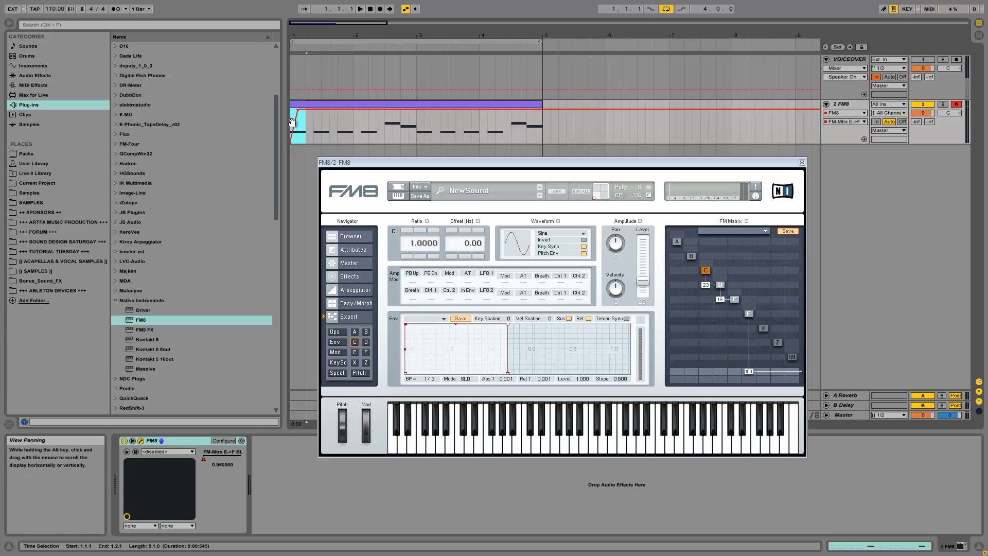
Paste the automation ramp onto the next three notes, at 1.2.3, 1.4.1 and 2.1.3
click(320, 126)
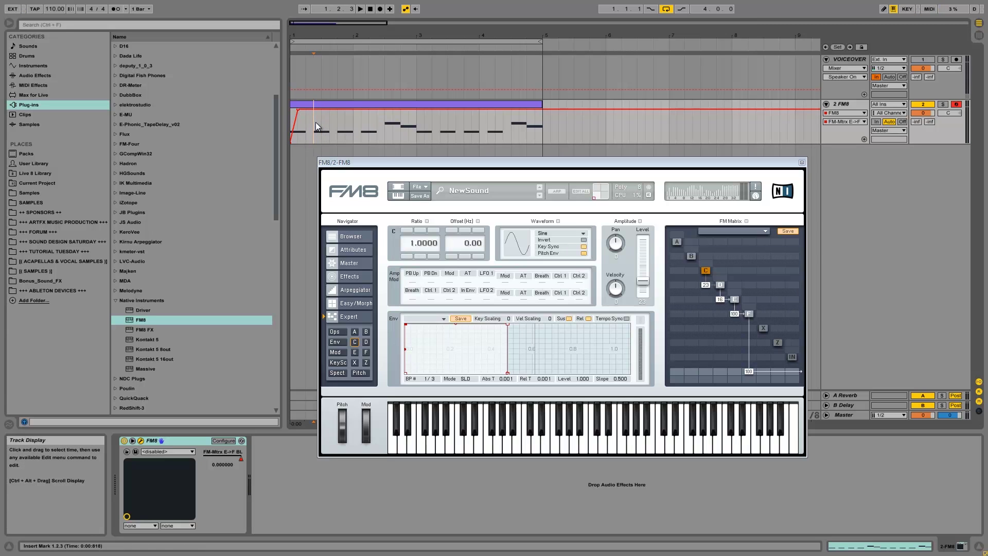
key(shift+Right)
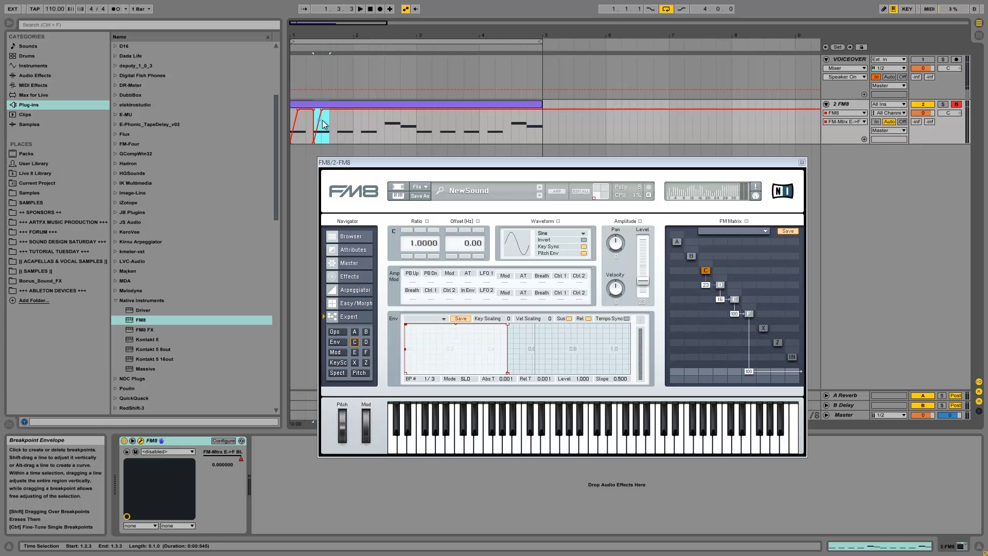
click(335, 123)
key(ctrl+v)
key(shift+Right)
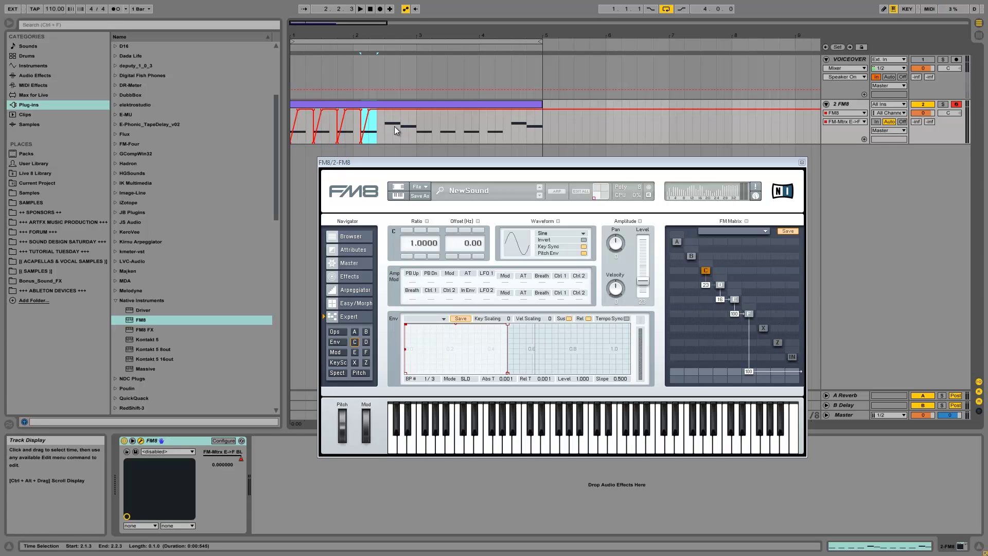
Paste the E-to-F automation ramp onto the next five notes, from 2.3.1 through 3.4.1
key(ctrl+v)
key(shift+Right)
key(ctrl+v)
click(436, 126)
key(ctrl+v)
click(470, 123)
key(shift+Right)
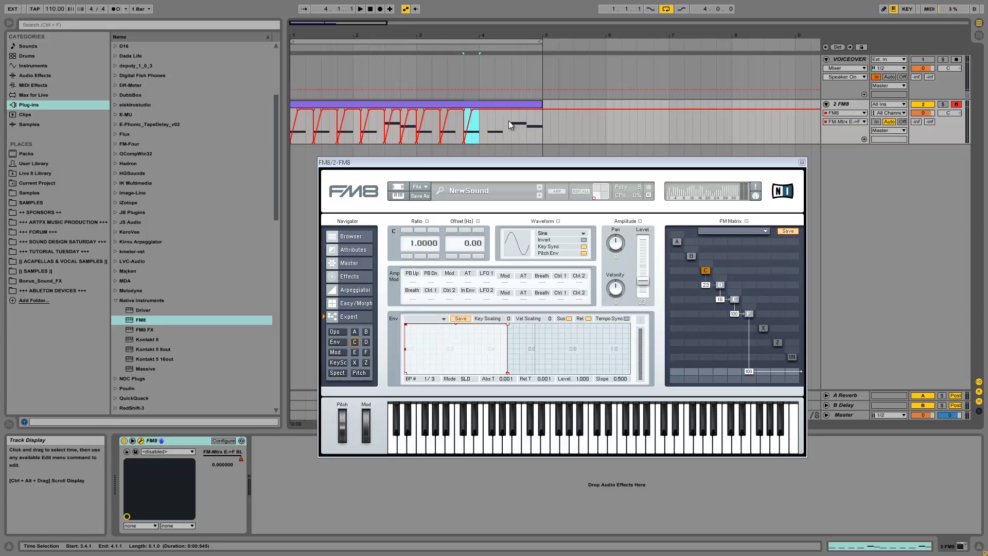
Paste the automation ramp onto the remaining notes at 4.1.3, 4.3.1 and 4.4.1
click(488, 121)
key(ctrl+v)
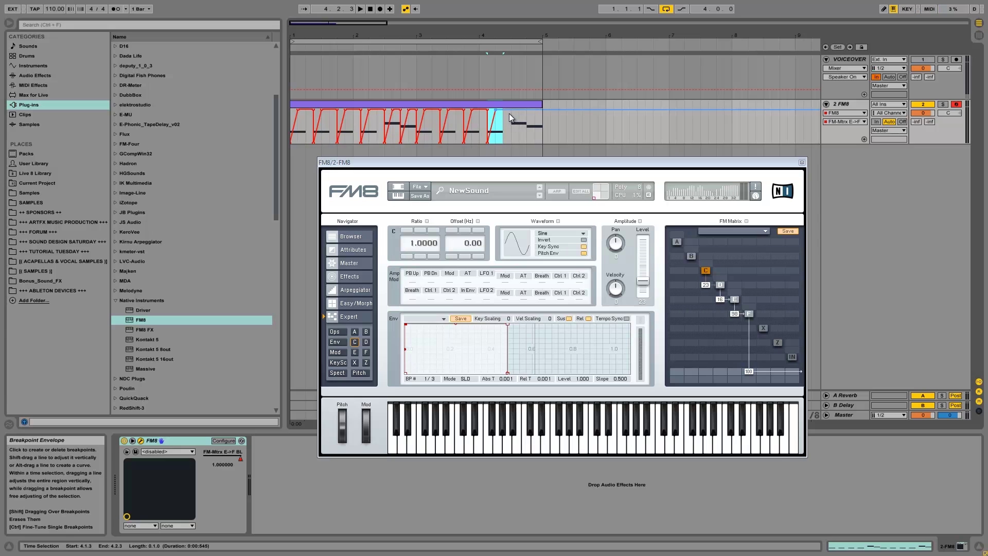
key(Delete)
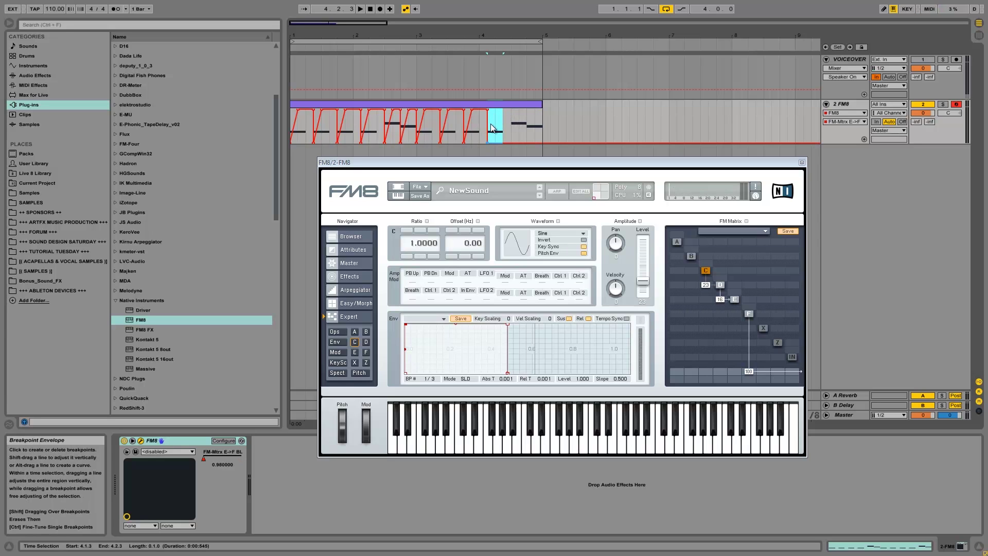
click(512, 123)
key(ctrl+v)
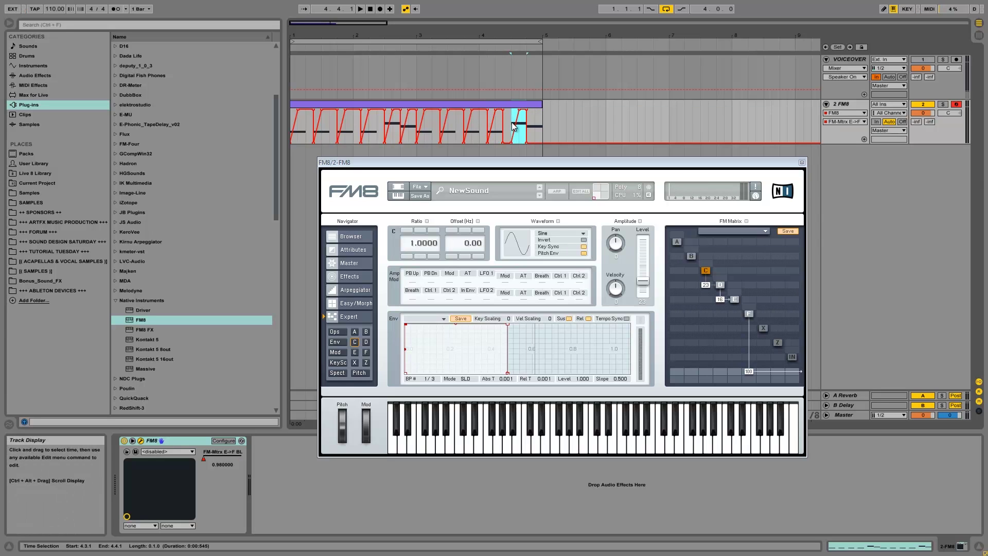
click(532, 122)
Play the loop from the start, raise C-to-D modulation to 99 and set operator C's ratio to 0.5
click(311, 106)
key(space)
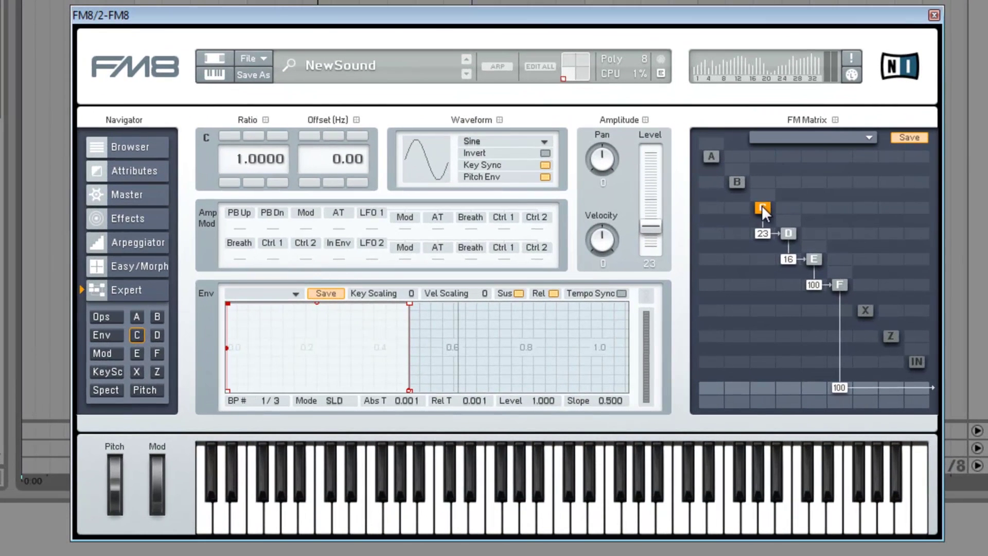
drag(762, 238, 765, 214)
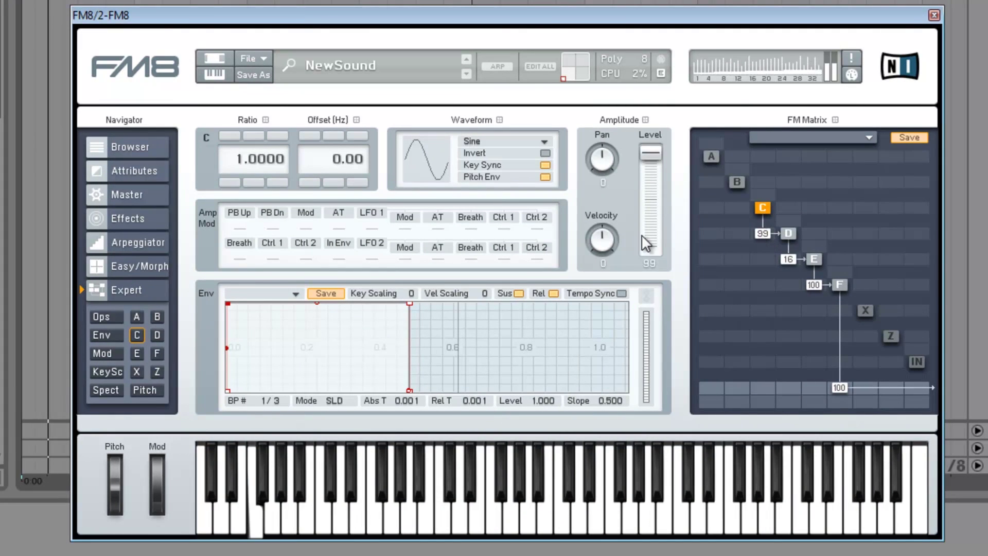
text(0.5)
key(Return)
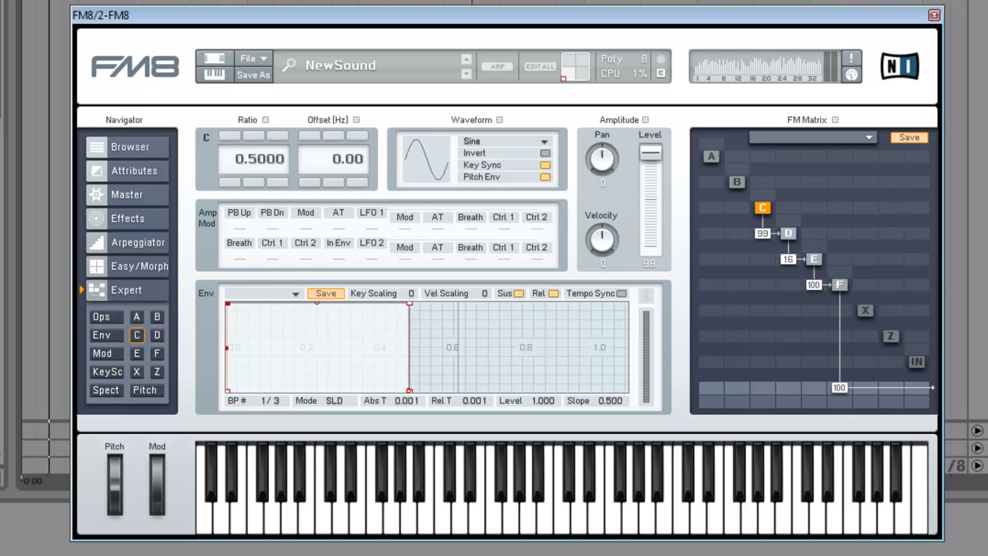
Vary the C-to-D modulation between 40 and 100, ending at 40
drag(766, 238, 751, 279)
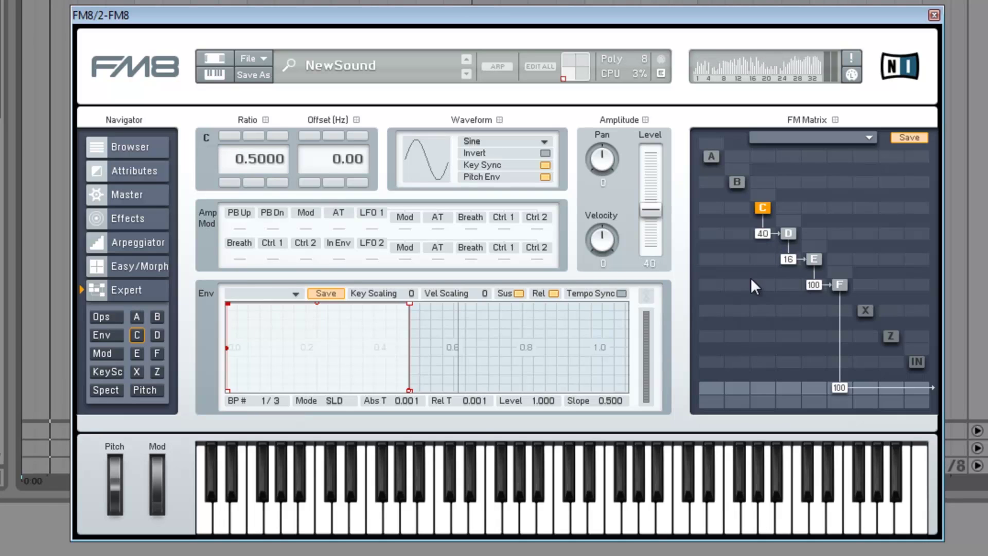
drag(759, 242, 776, 209)
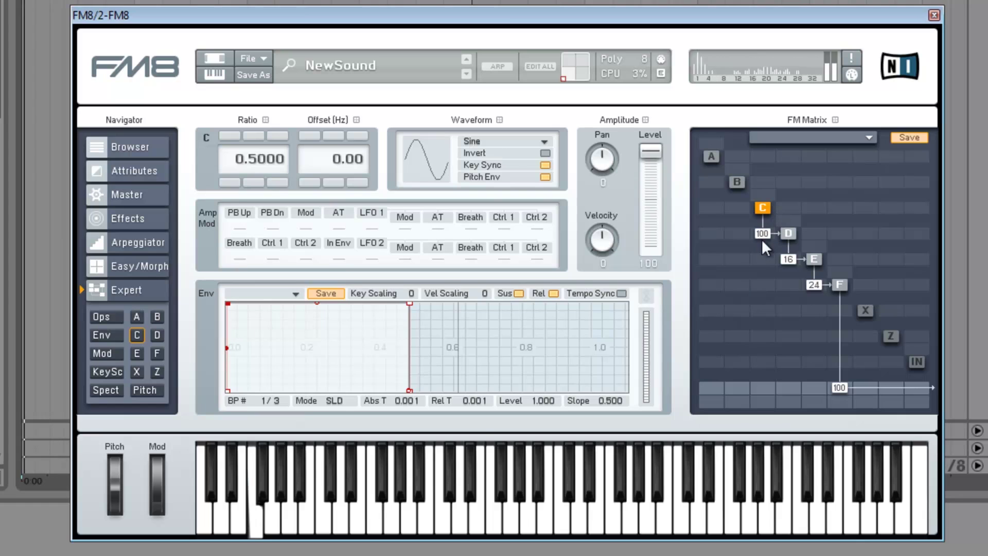
mouse_move(764, 231)
mouse_down()
mouse_move(764, 252)
mouse_move(767, 229)
mouse_move(769, 238)
mouse_up()
Try routing operator C into operator E at about 25 and into operator F at 15, removing each routing
mouse_move(765, 264)
mouse_down()
mouse_move(774, 227)
mouse_move(761, 280)
mouse_up()
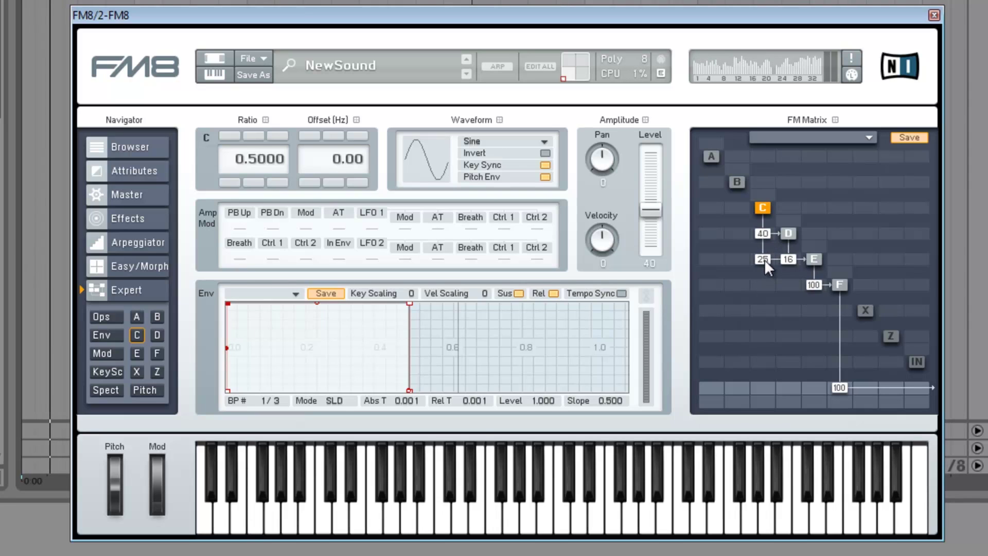
drag(766, 291, 765, 284)
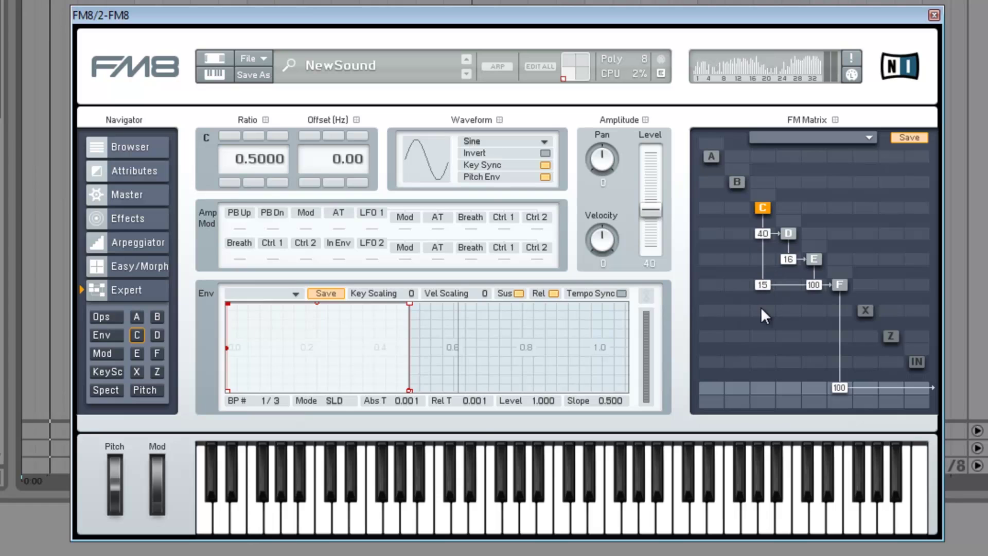
double_click(765, 283)
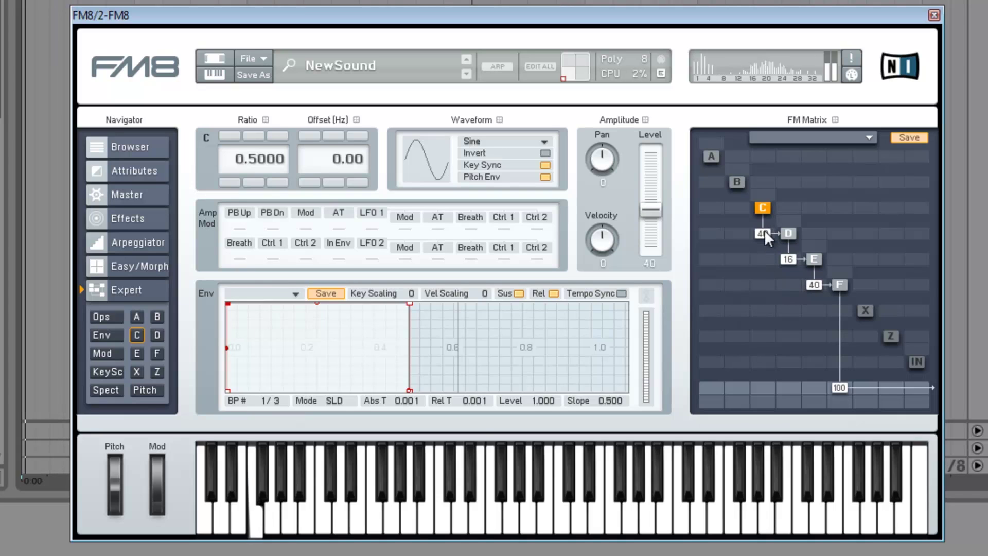
Set the C-to-D modulation to 58 and select operator F
mouse_move(764, 234)
mouse_down()
mouse_move(771, 227)
mouse_move(759, 248)
mouse_move(765, 225)
mouse_up()
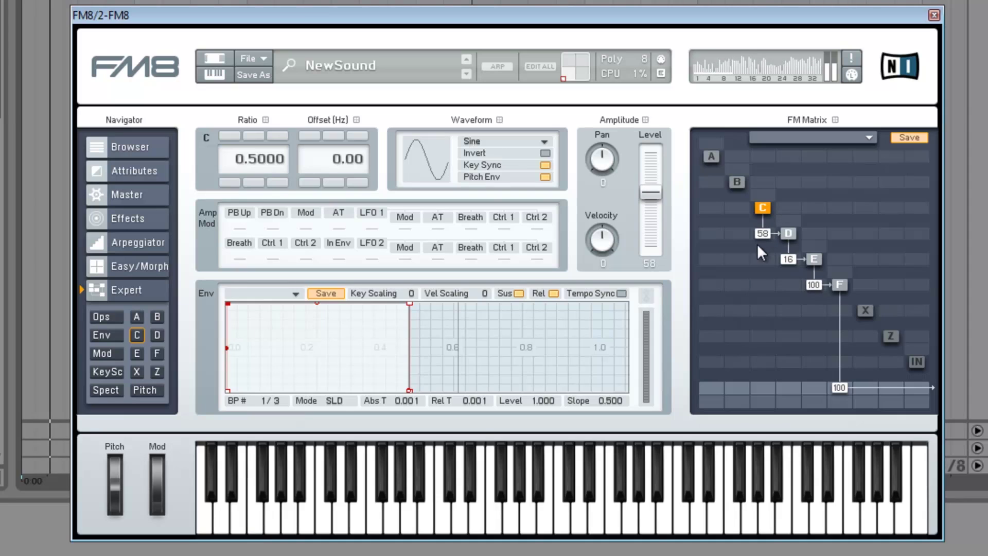
drag(847, 283, 846, 286)
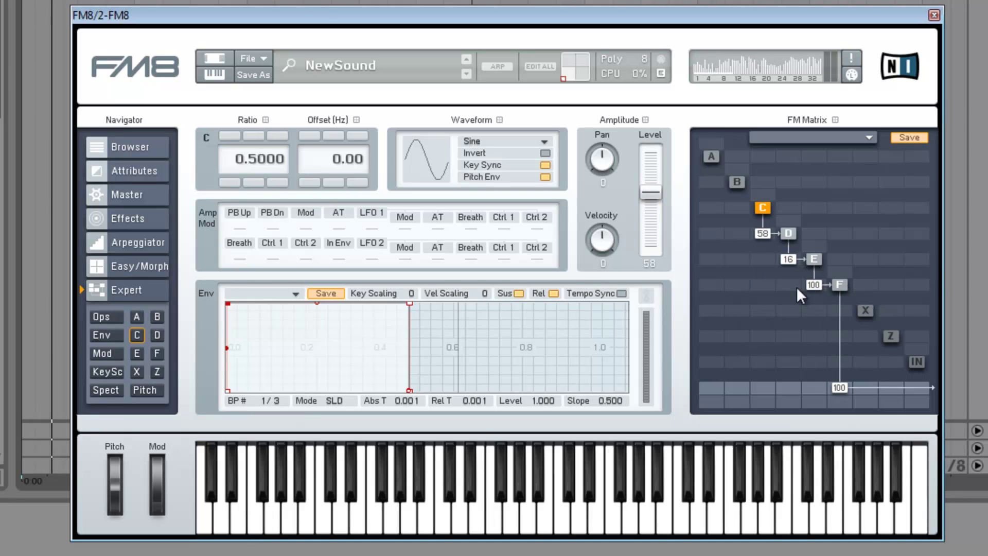
click(841, 285)
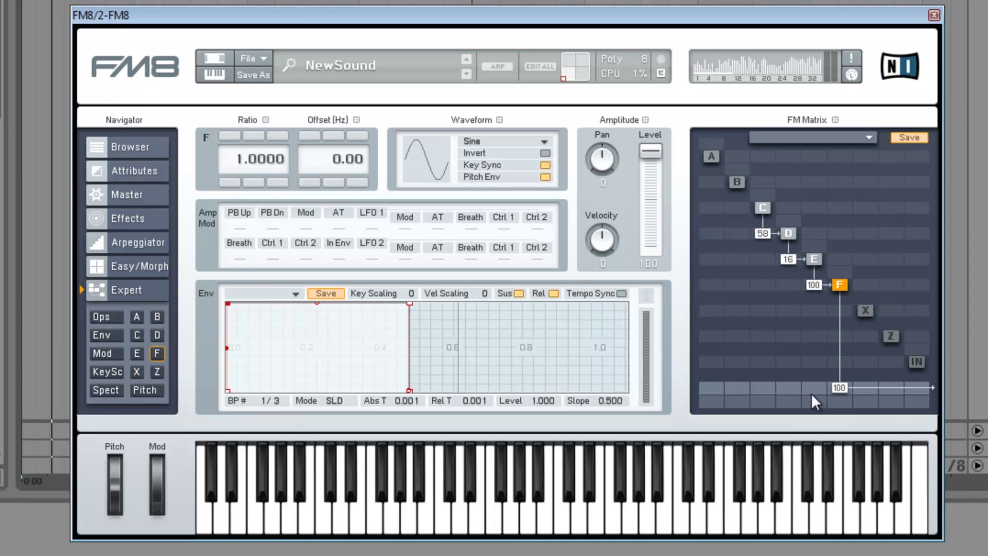
Try sending operators E, C and D directly to the output, and remove these extra output routings
drag(812, 389, 878, 193)
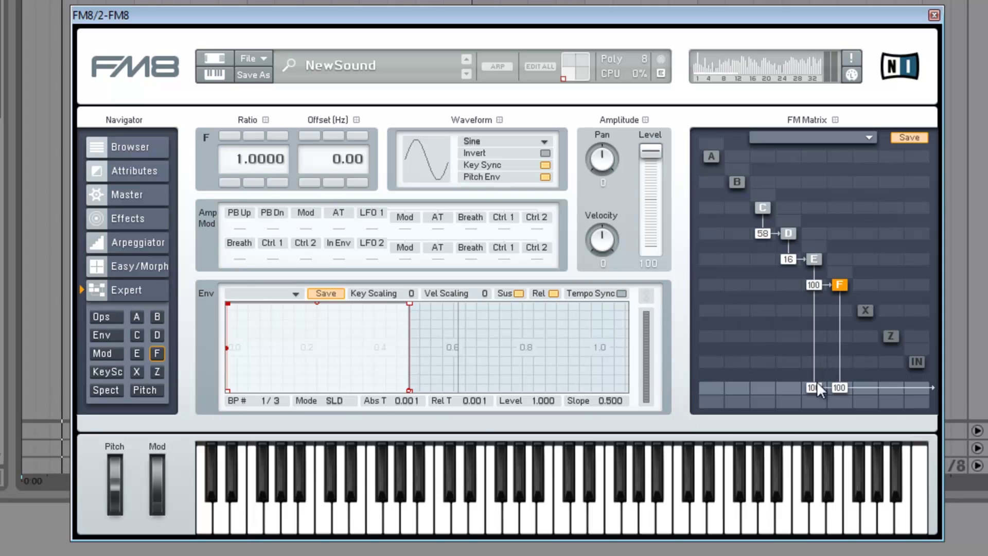
drag(816, 381, 780, 256)
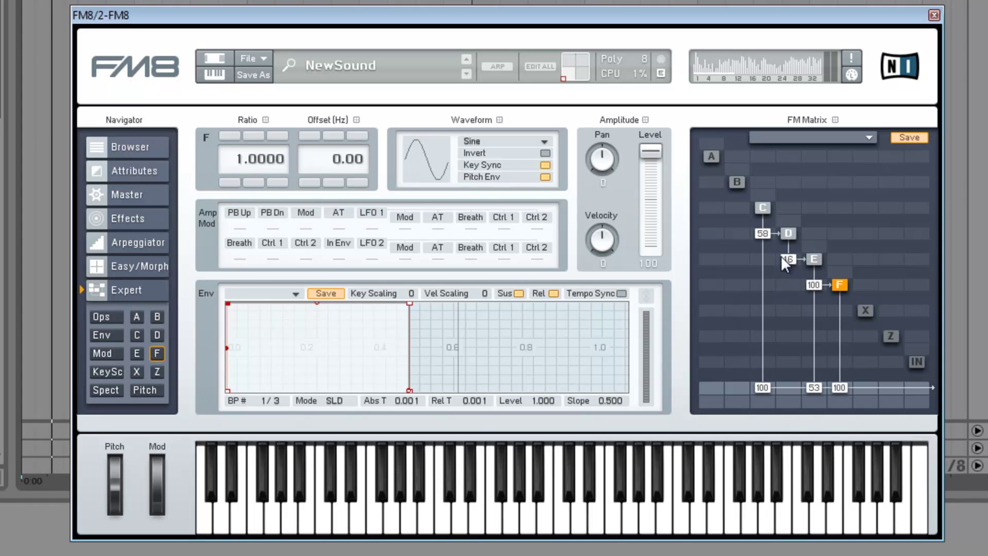
double_click(767, 388)
mouse_move(788, 386)
mouse_down()
mouse_move(795, 338)
mouse_move(788, 402)
mouse_up()
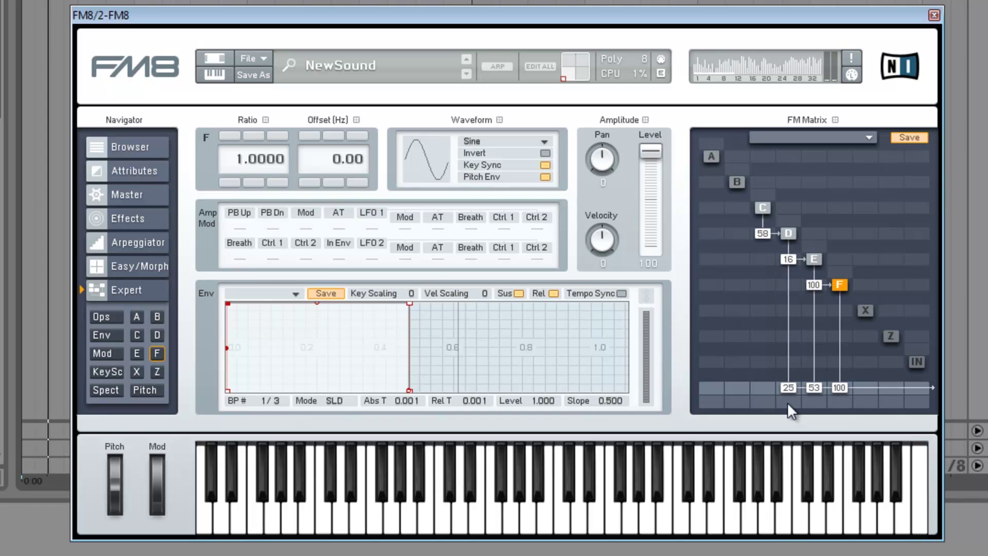
double_click(789, 386)
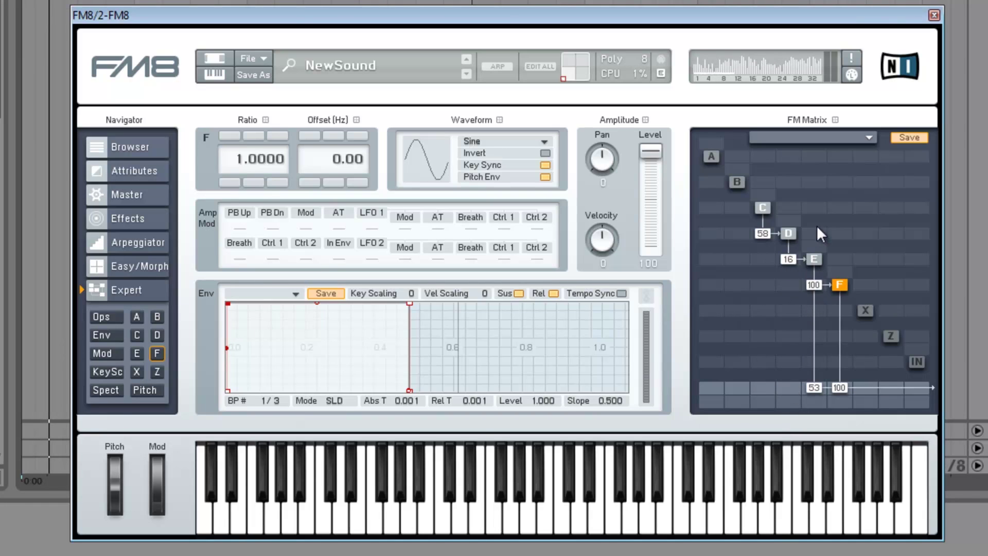
double_click(813, 383)
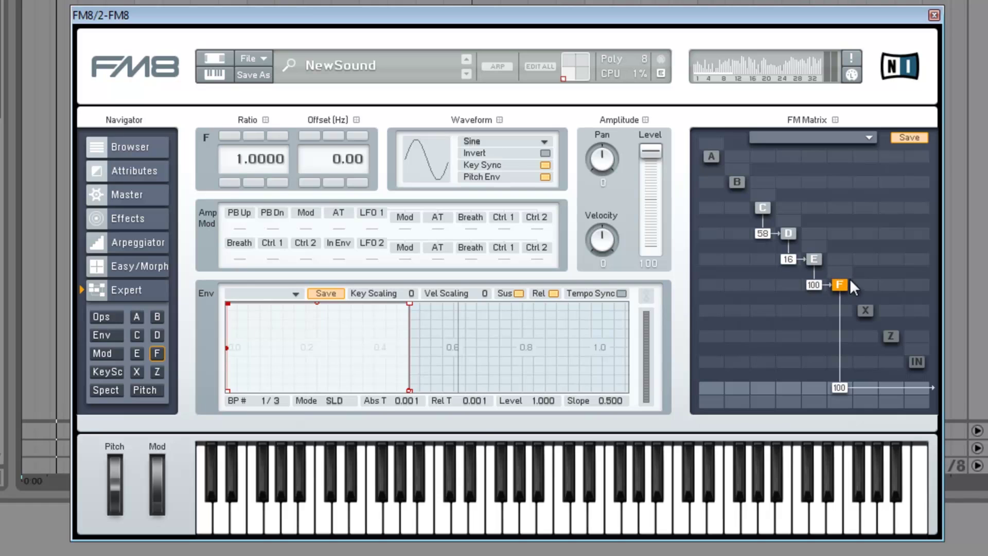
Try feedback on operator F, and route operator E into itself with feedback at 26
drag(841, 274, 848, 239)
drag(837, 273, 838, 322)
drag(845, 267, 824, 234)
click(814, 255)
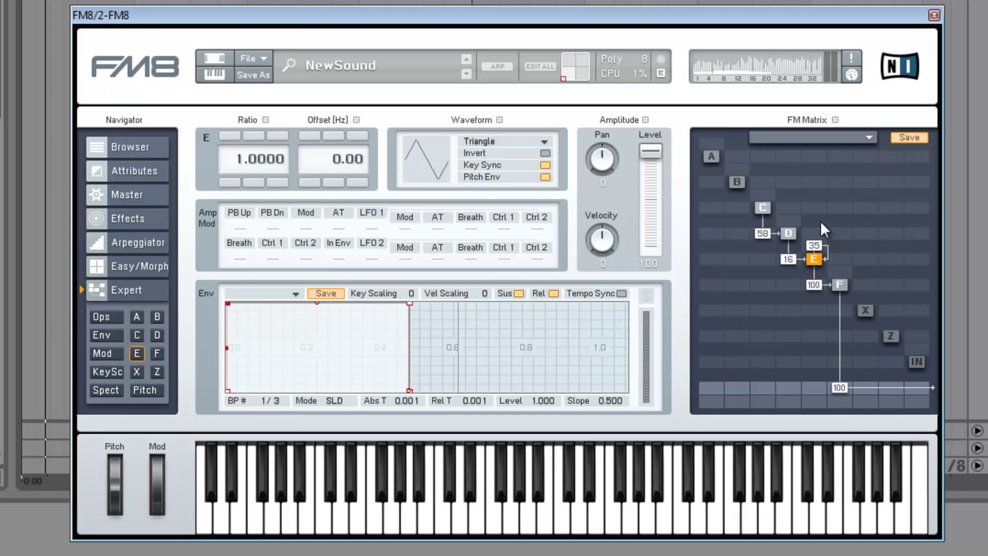
scroll(821, 242, up, 5)
scroll(819, 247, down, 15)
scroll(817, 253, down, 15)
scroll(819, 246, up, 16)
Try a decaying envelope on operator E by lowering its second breakpoint to level 0, and restore it to 1.000
drag(410, 304, 432, 430)
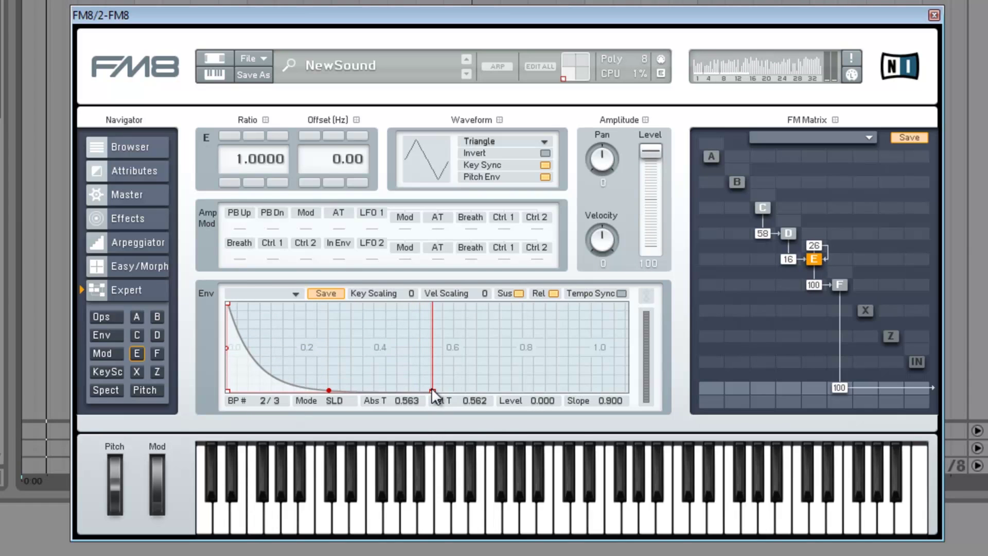
drag(432, 390, 441, 249)
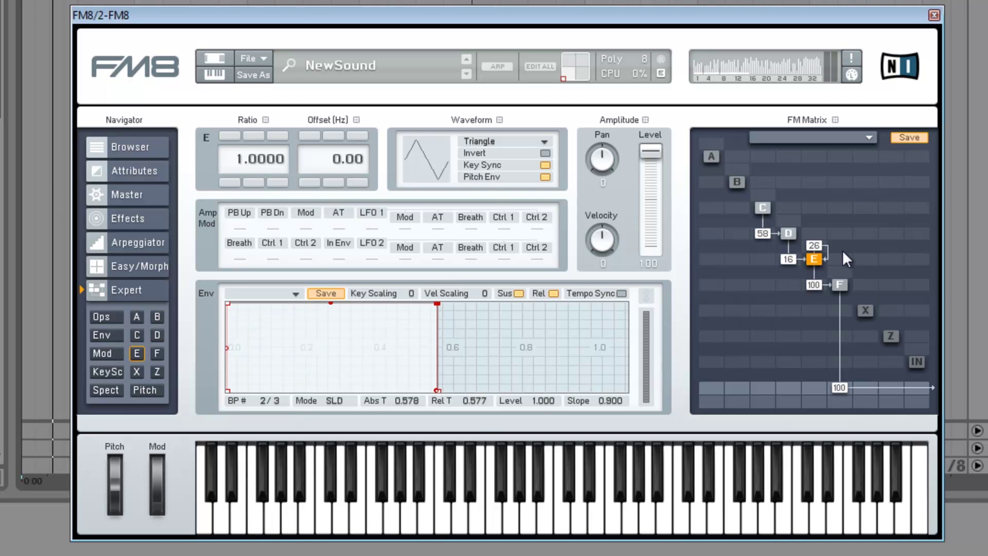
Set operator E's feedback to 18 and select operator F
drag(788, 226, 768, 193)
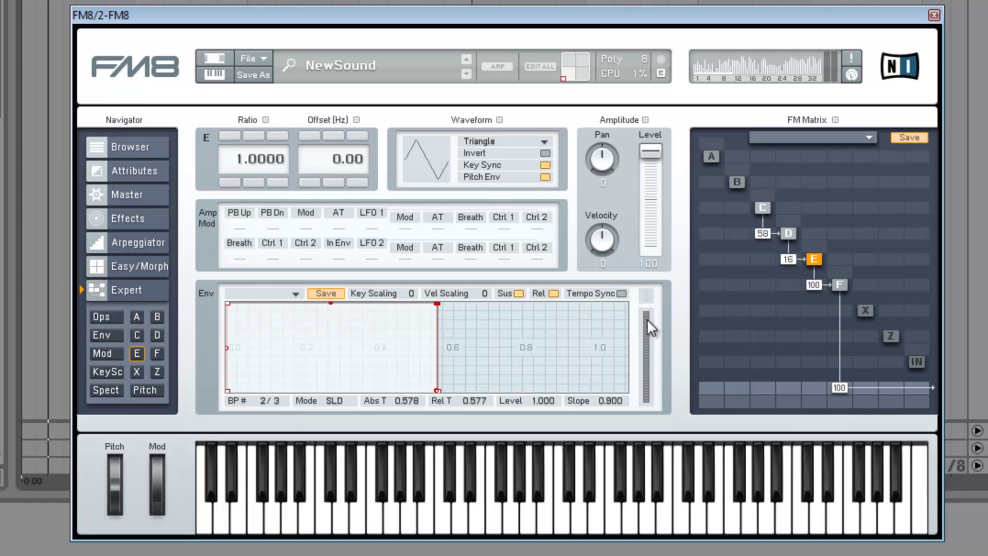
drag(821, 249, 820, 240)
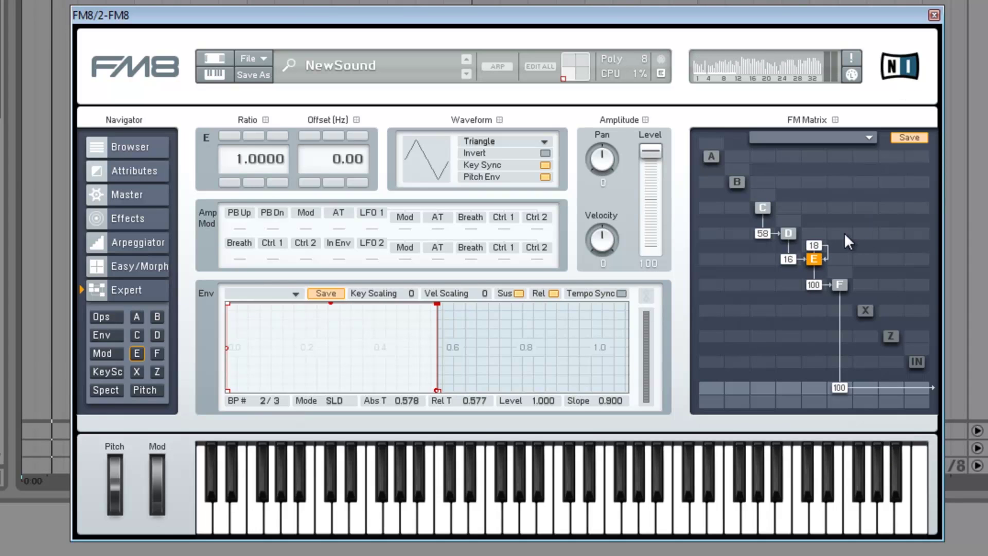
click(839, 285)
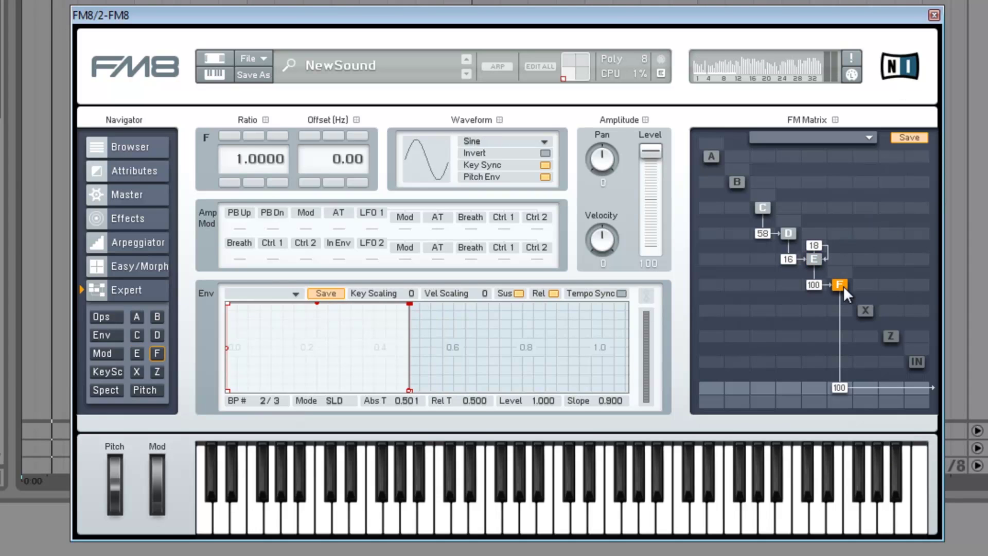
Try routing operator C into operator F at 22, and remove the routing
mouse_move(839, 231)
mouse_down()
mouse_move(843, 257)
mouse_move(845, 242)
mouse_up()
drag(848, 206, 792, 254)
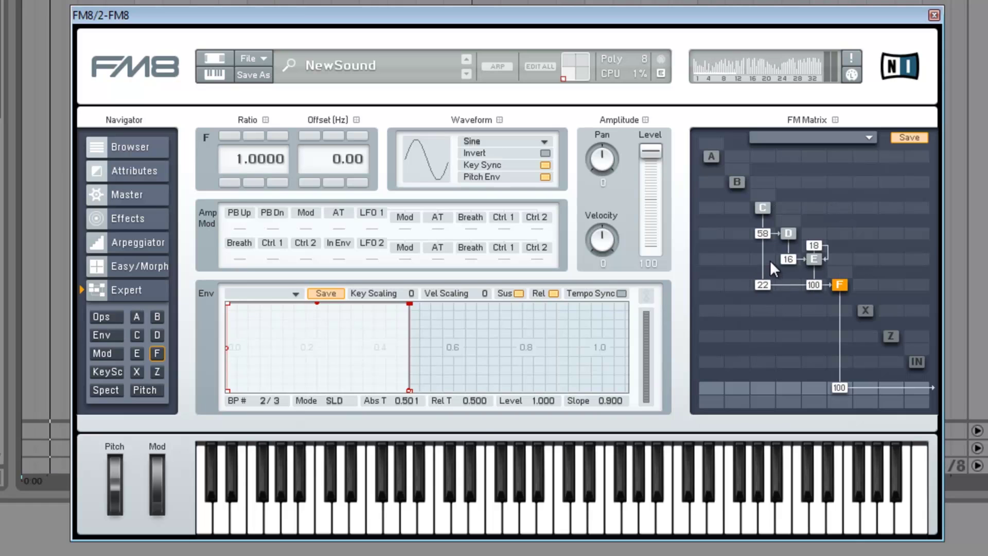
drag(768, 283, 763, 304)
double_click(762, 287)
mouse_move(785, 284)
mouse_down()
mouse_move(792, 259)
mouse_move(786, 298)
mouse_move(789, 288)
mouse_up()
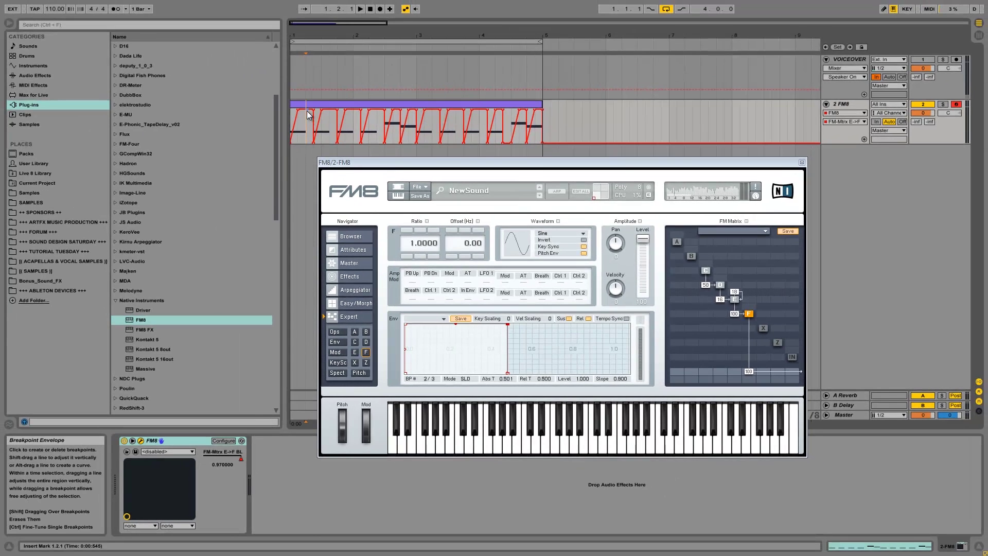
Reshape the first note's E-to-F automation to fall in a convex curve to 0 at the second note, auditioning it
click(303, 111)
click(292, 114)
key(space)
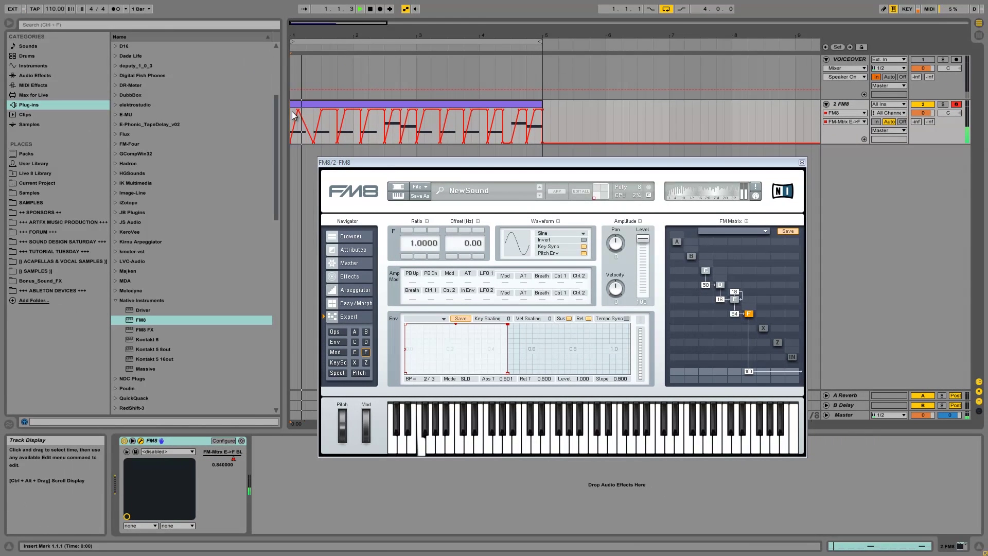
key(space)
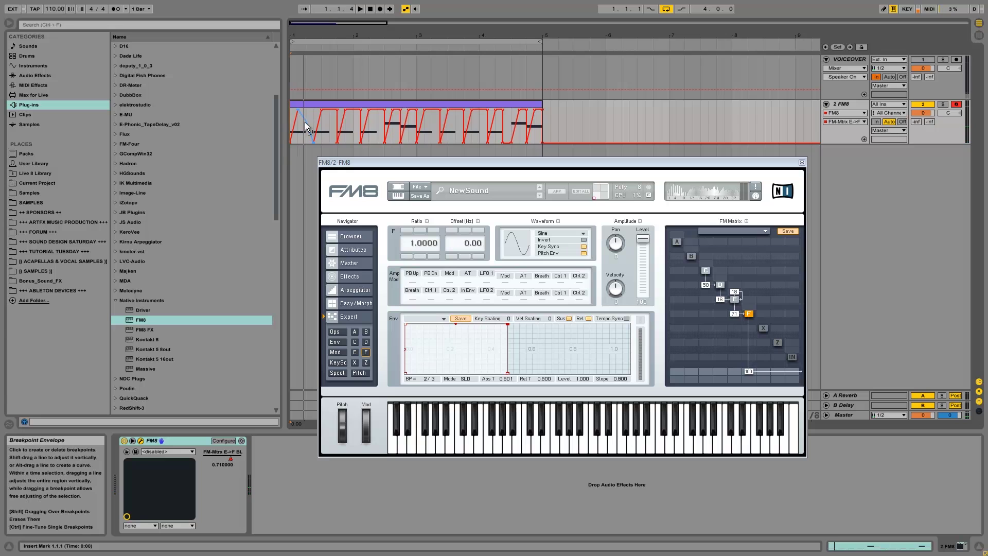
key(space)
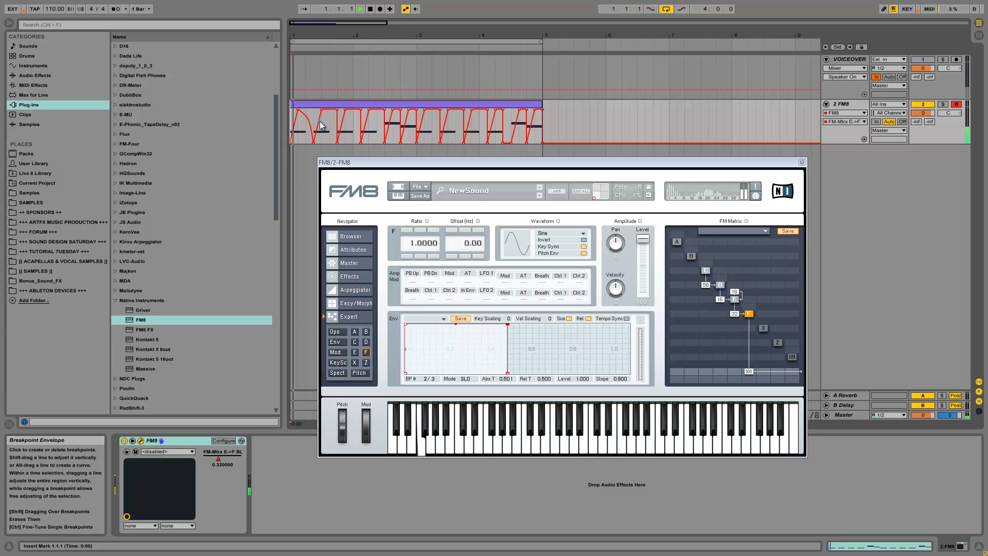
key(space)
Select the curved automation from 1.1.1 to 1.2.3 and duplicate it three times, through 2.3.1
drag(313, 123, 291, 124)
key(ctrl+d)
key(ctrl+d)
key(ctrl+d)
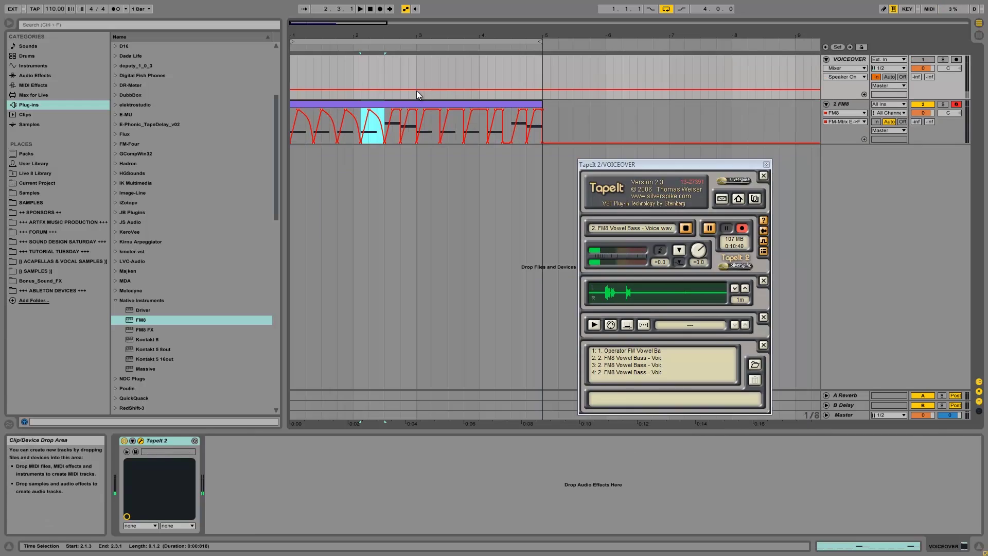
Copy one rise-and-fall automation curve and paste it onto the note at 3.1.1
key(plus)
key(plus)
click(697, 119)
drag(699, 120, 791, 120)
drag(381, 123, 477, 124)
key(ctrl+c)
click(696, 123)
key(ctrl+v)
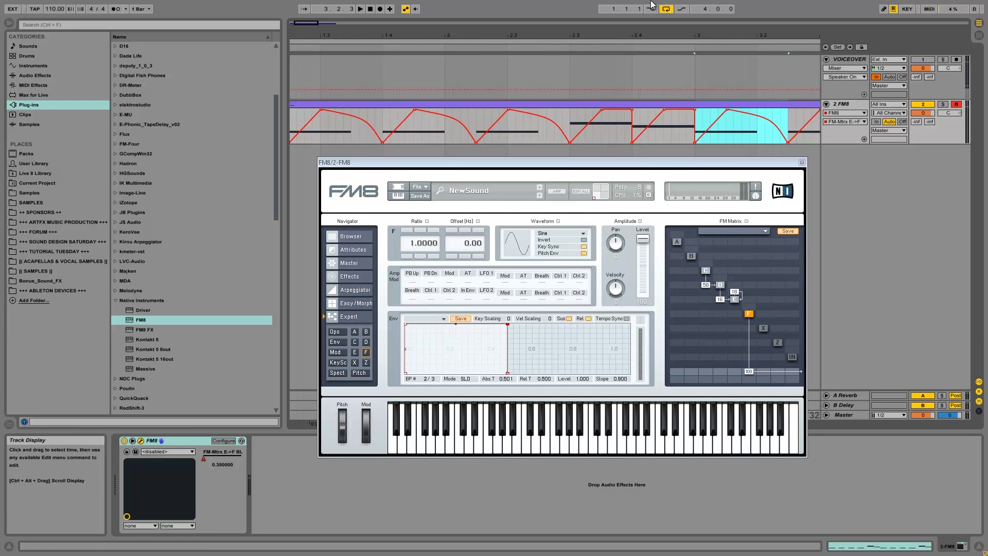
Duplicate the pasted curve three times, through 4.3.1, and play the loop from the start
key(minus)
key(minus)
key(ctrl+d)
key(ctrl+d)
key(ctrl+d)
key(space)
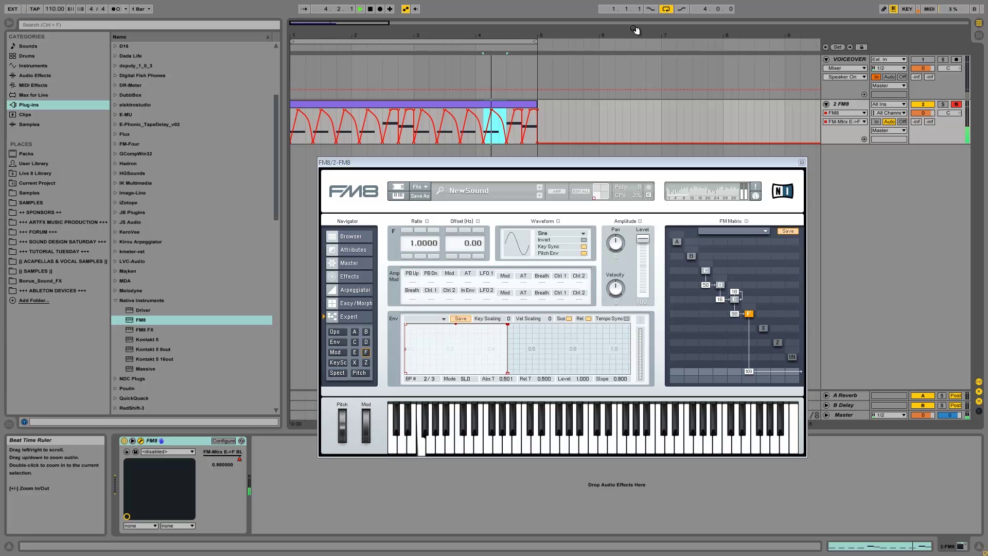
click(292, 113)
key(space)
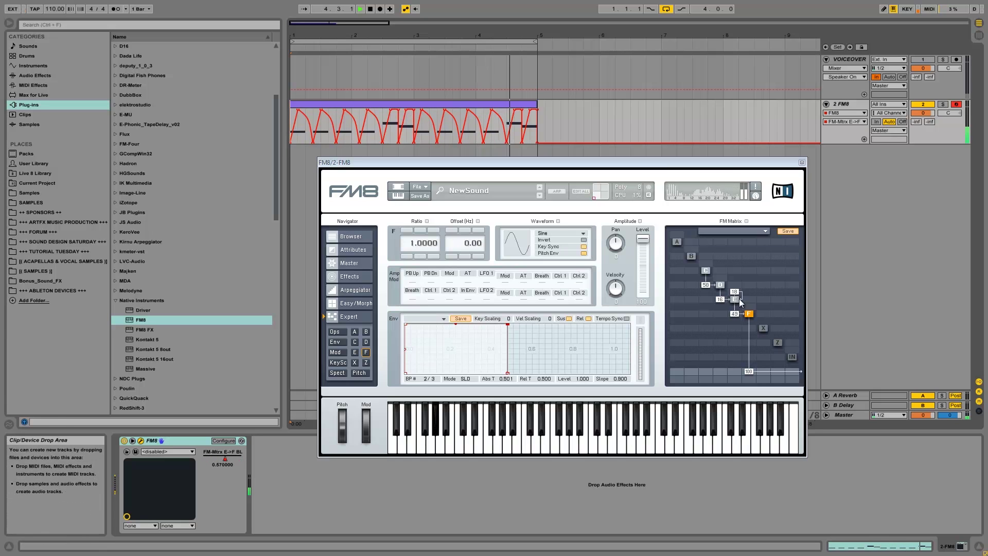
Try inverting the waveforms of operators C, D, E and F one by one while the loop plays
drag(721, 315, 718, 329)
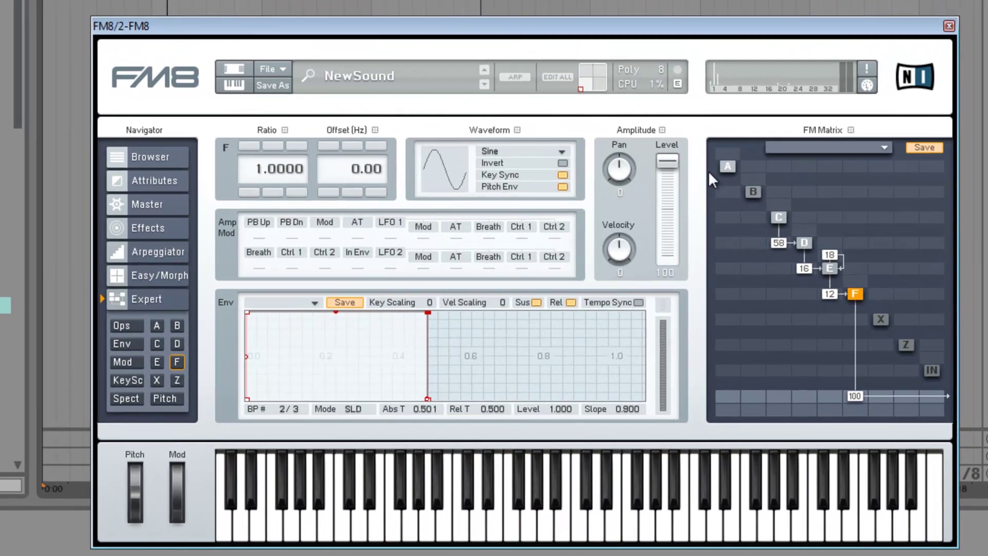
click(782, 218)
click(563, 163)
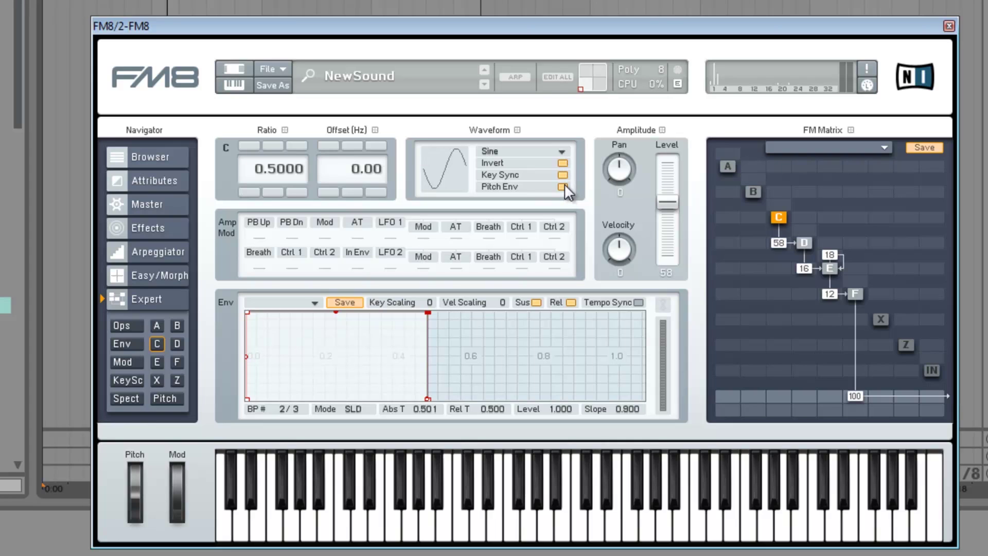
key(space)
click(564, 162)
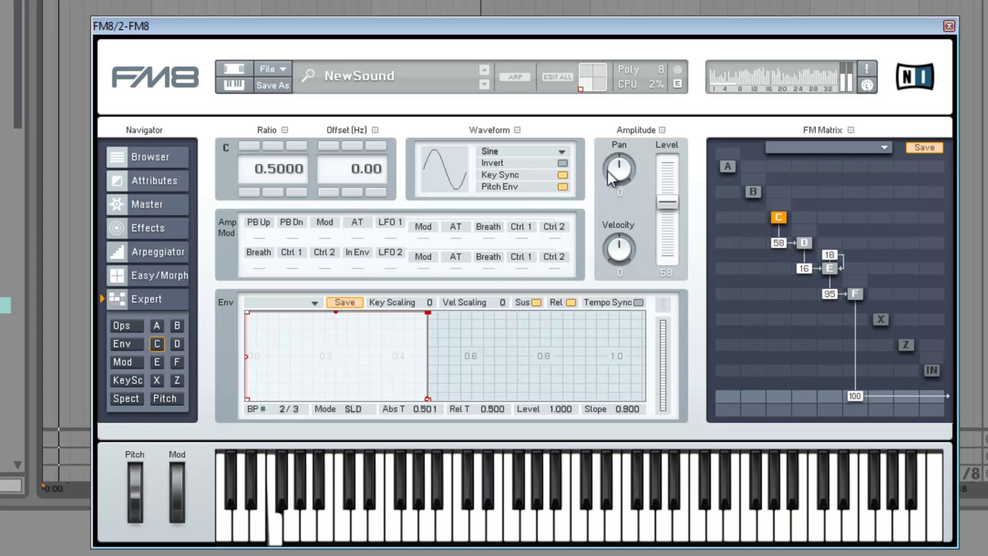
click(805, 243)
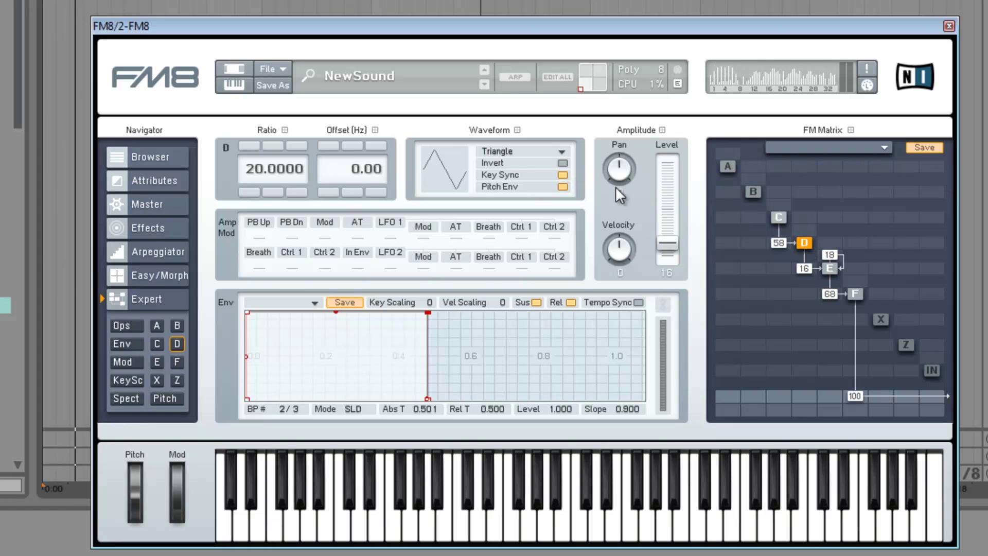
click(563, 163)
click(563, 162)
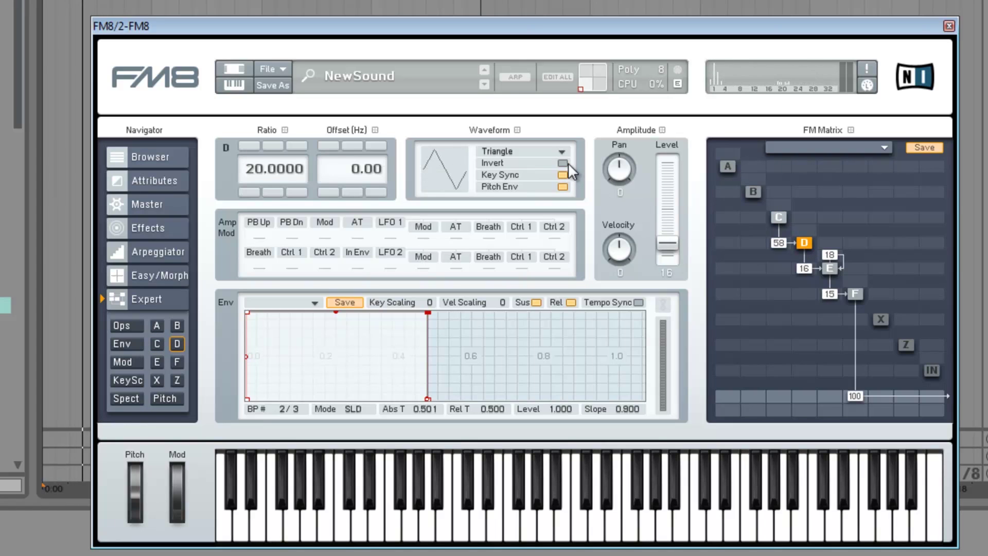
click(829, 268)
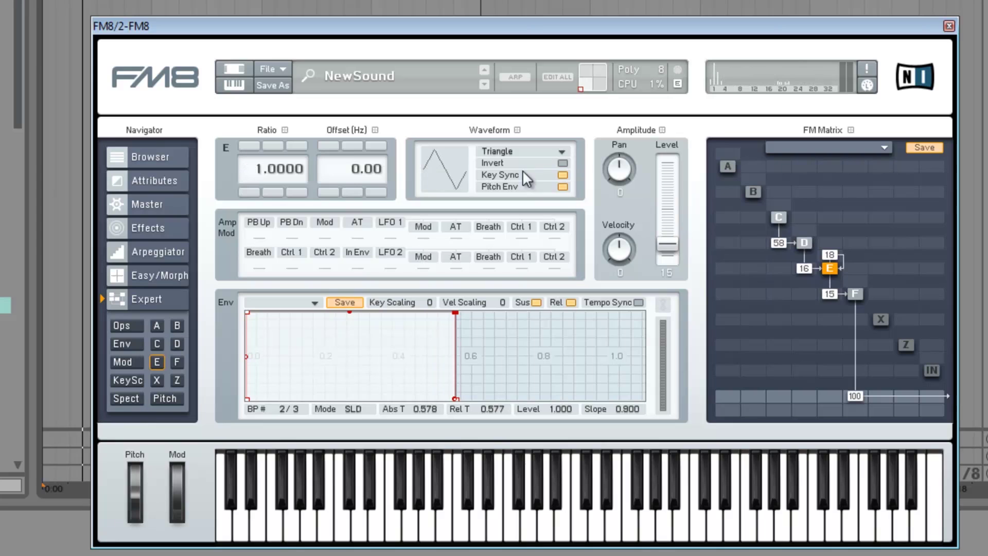
click(562, 164)
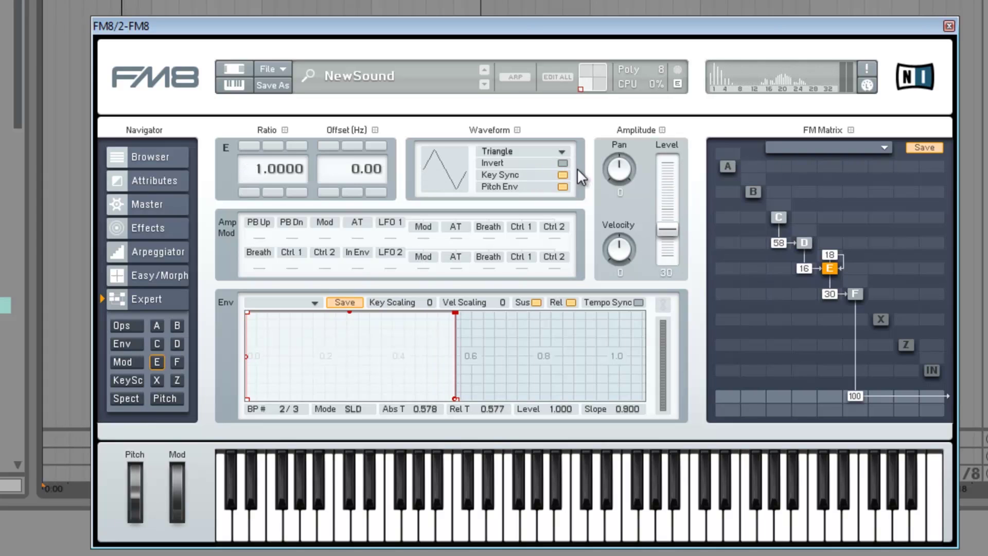
click(855, 293)
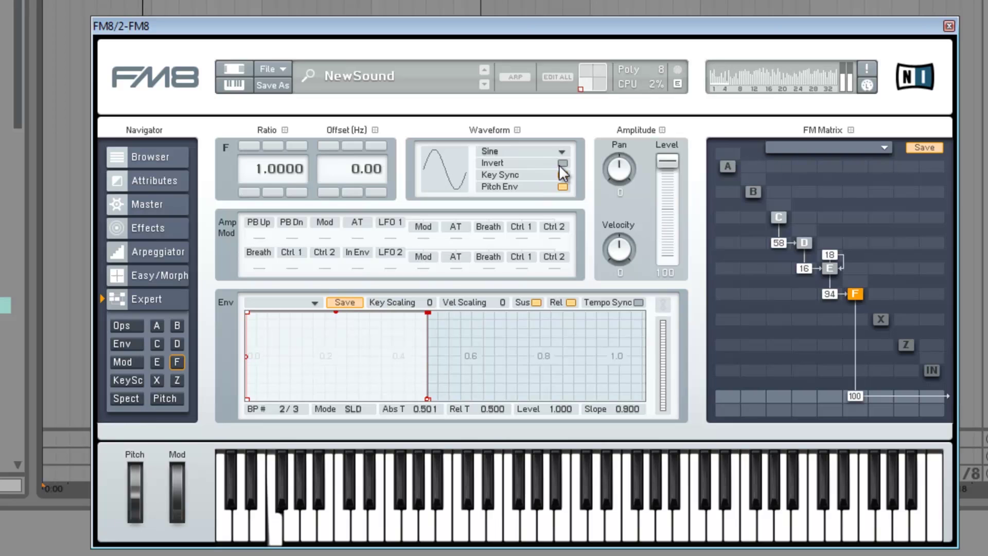
Route operator B into F at 34, with a 3rd Formant waveform and a ratio of 0.5000
click(751, 192)
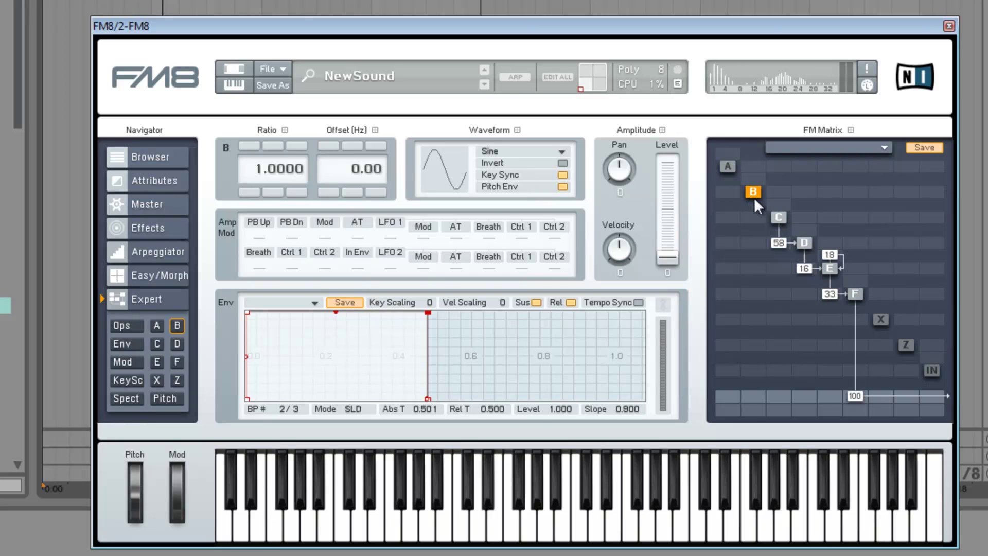
mouse_move(756, 289)
mouse_down()
mouse_move(767, 199)
mouse_move(752, 339)
mouse_move(759, 274)
mouse_up()
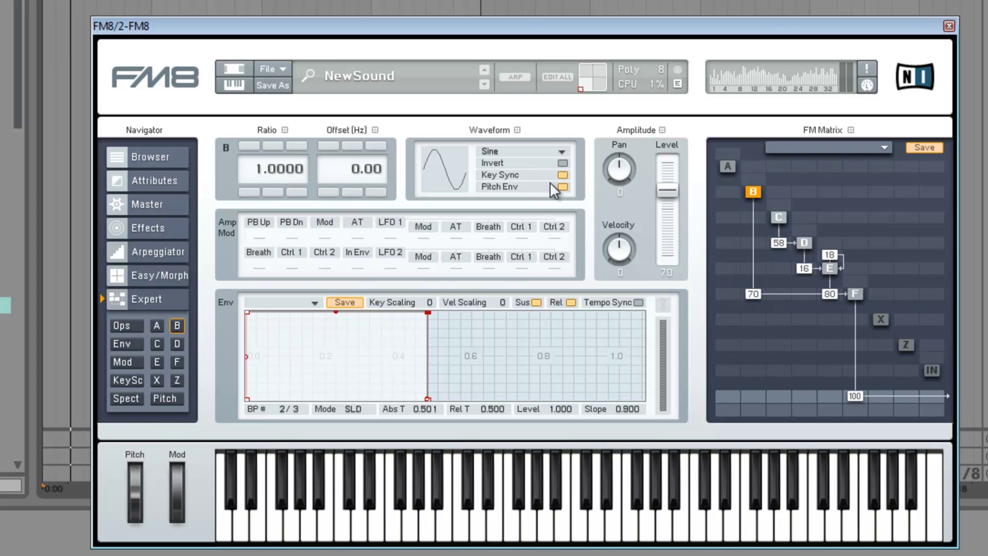
click(495, 156)
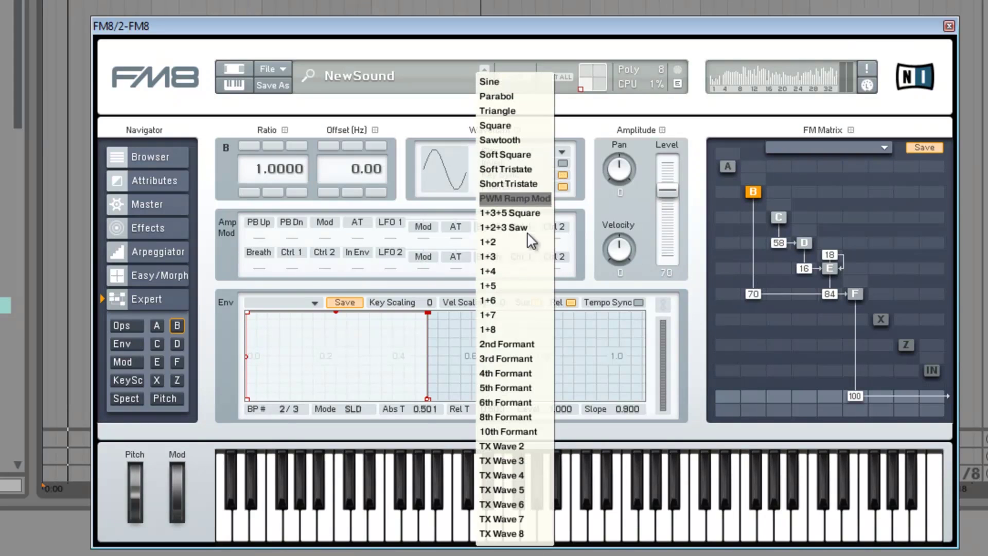
click(523, 362)
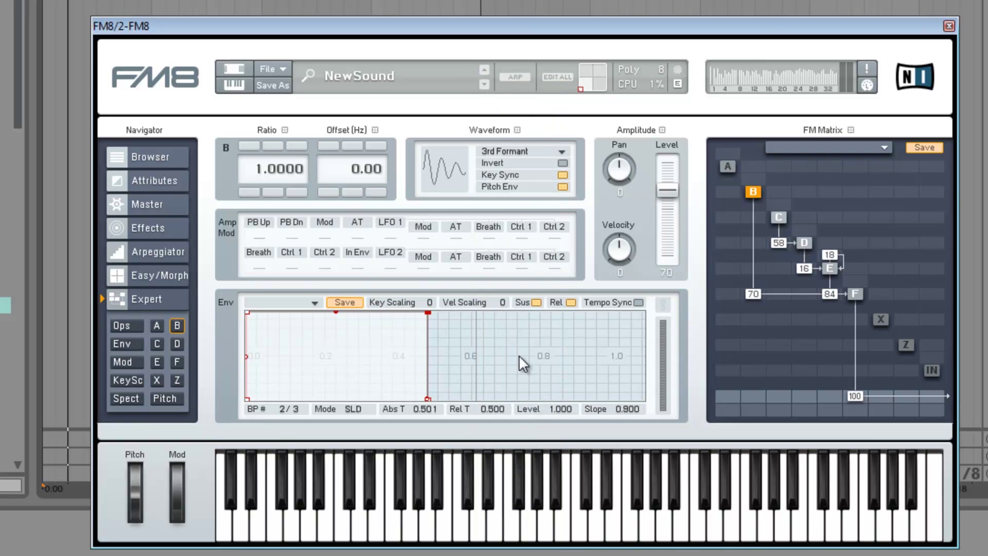
mouse_move(753, 294)
mouse_down()
mouse_move(757, 270)
mouse_move(761, 293)
mouse_up()
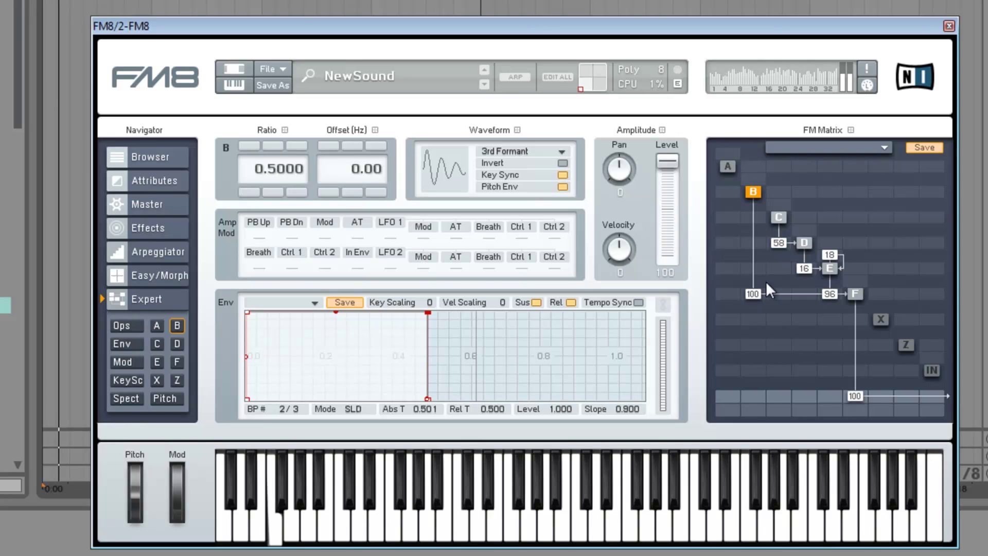
mouse_move(748, 294)
mouse_down()
mouse_move(746, 331)
mouse_move(756, 286)
mouse_up()
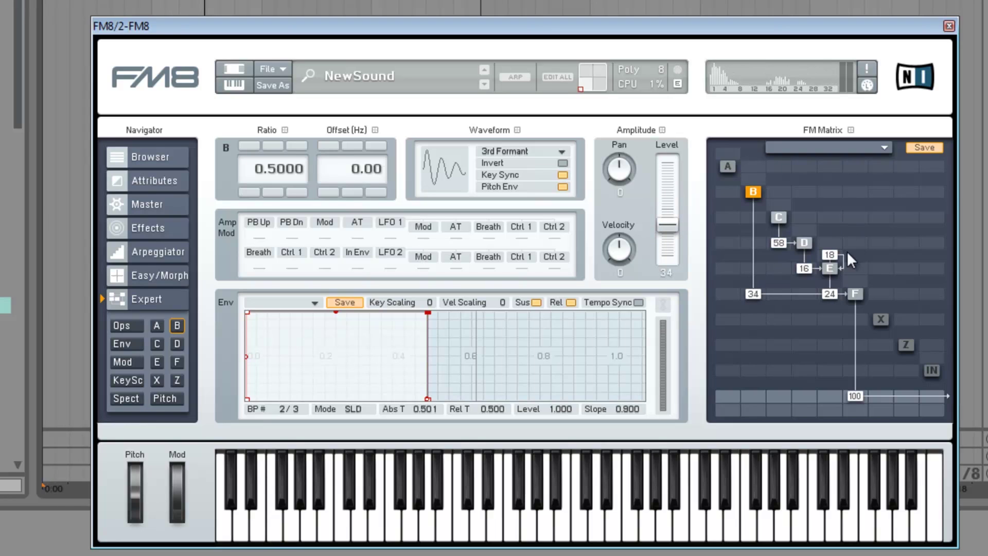
Route operator E into B at 39 and set the B-to-F modulation to 36
drag(832, 196, 831, 193)
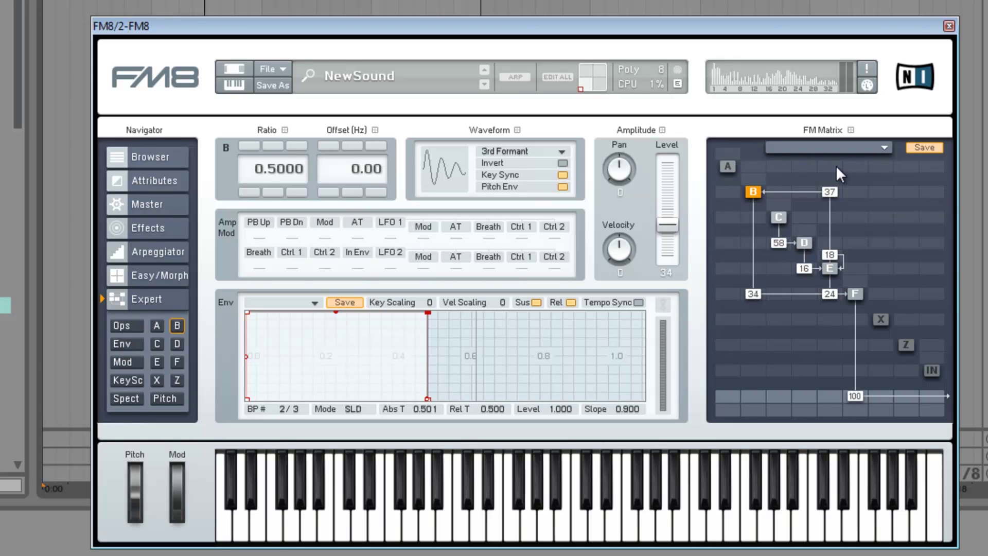
mouse_move(830, 193)
mouse_down()
mouse_move(828, 202)
mouse_move(840, 164)
mouse_move(835, 211)
mouse_up()
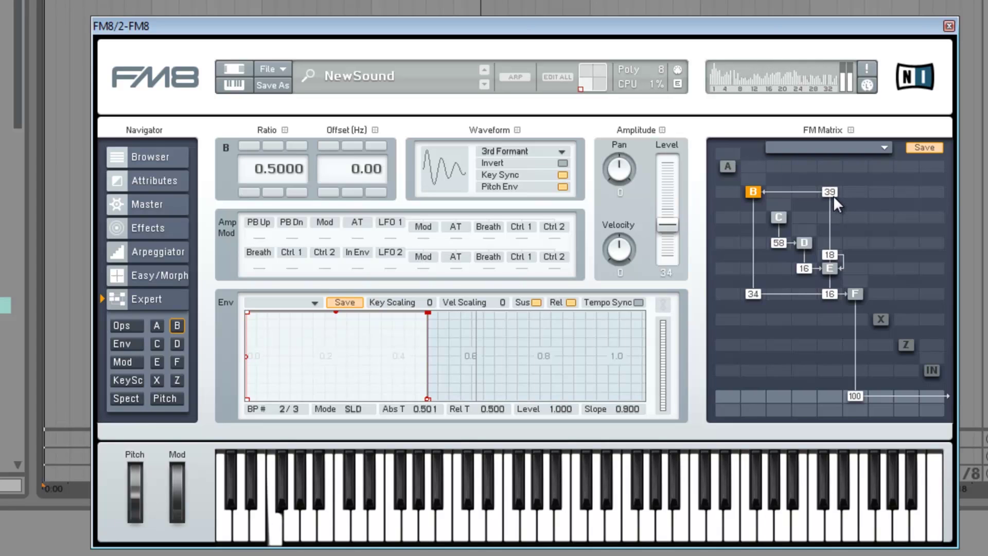
mouse_move(760, 298)
mouse_down()
mouse_move(756, 287)
mouse_move(755, 327)
mouse_move(761, 302)
mouse_up()
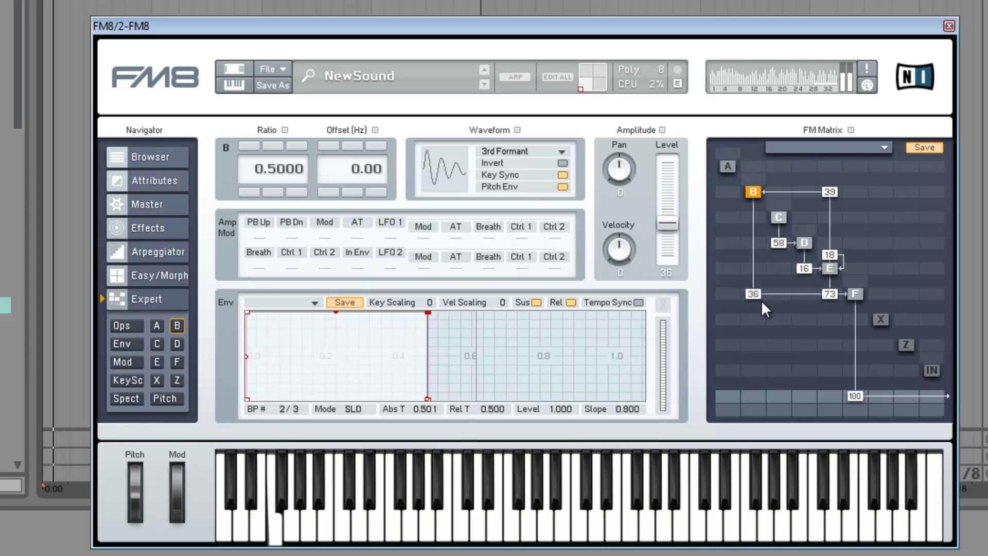
Give operator B a self-feedback of 23 and route operator A into B at 17
drag(754, 175, 763, 167)
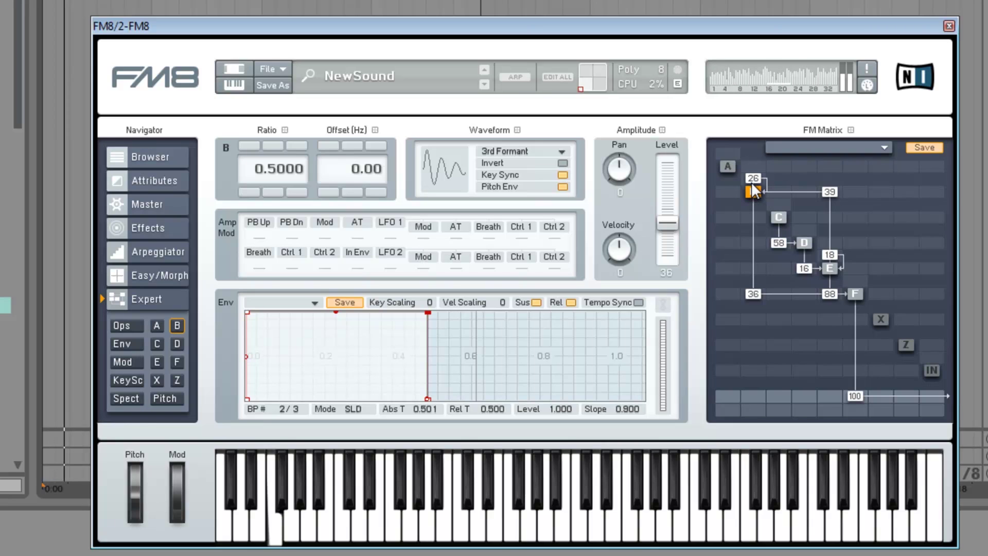
drag(751, 192, 752, 184)
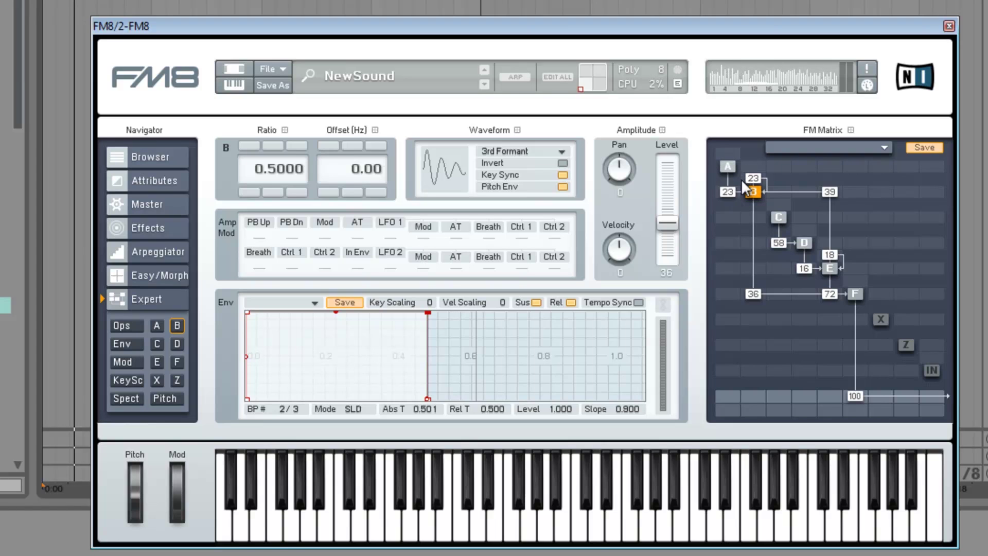
drag(736, 189, 633, 210)
Set operator A's waveform to Triangle and its ratio to 10.0000
click(732, 170)
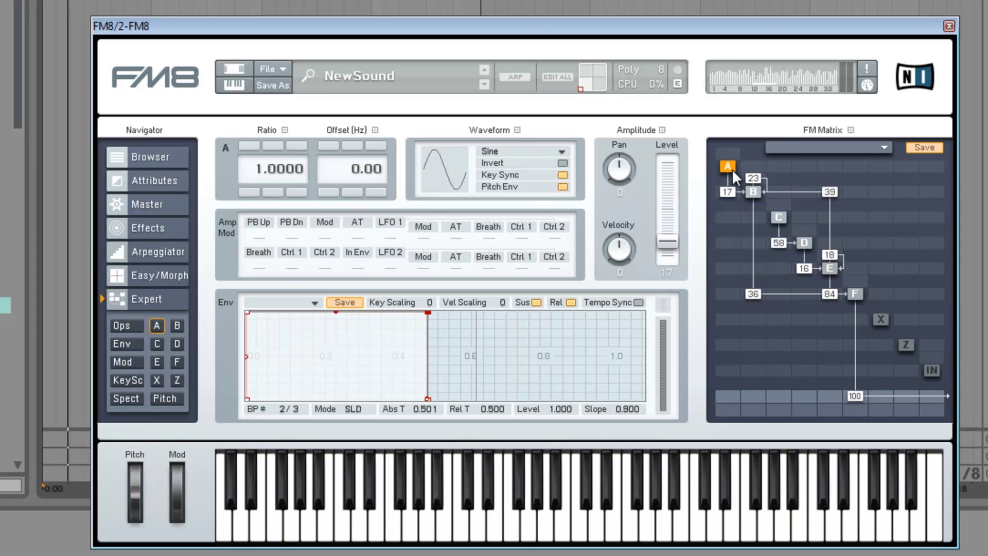
click(528, 157)
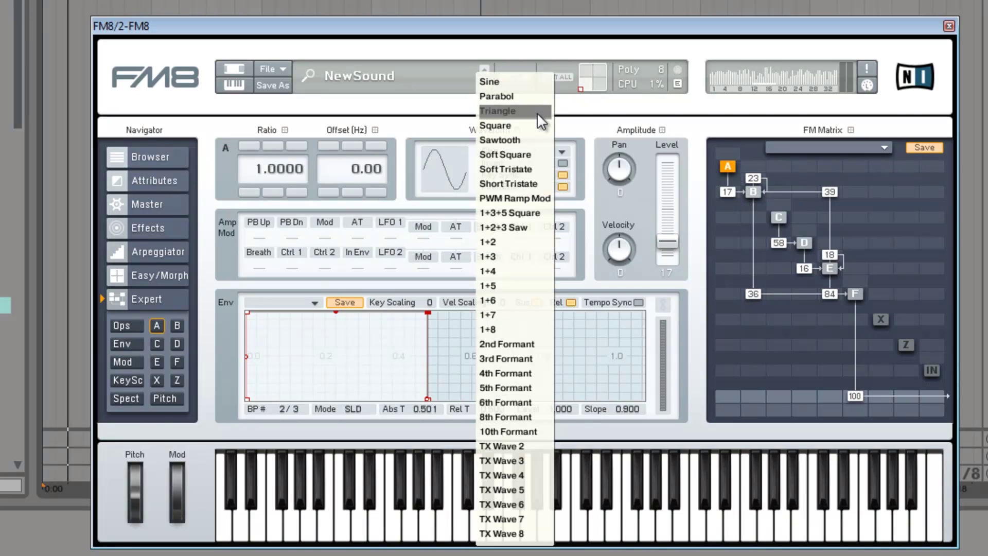
click(498, 113)
click(257, 145)
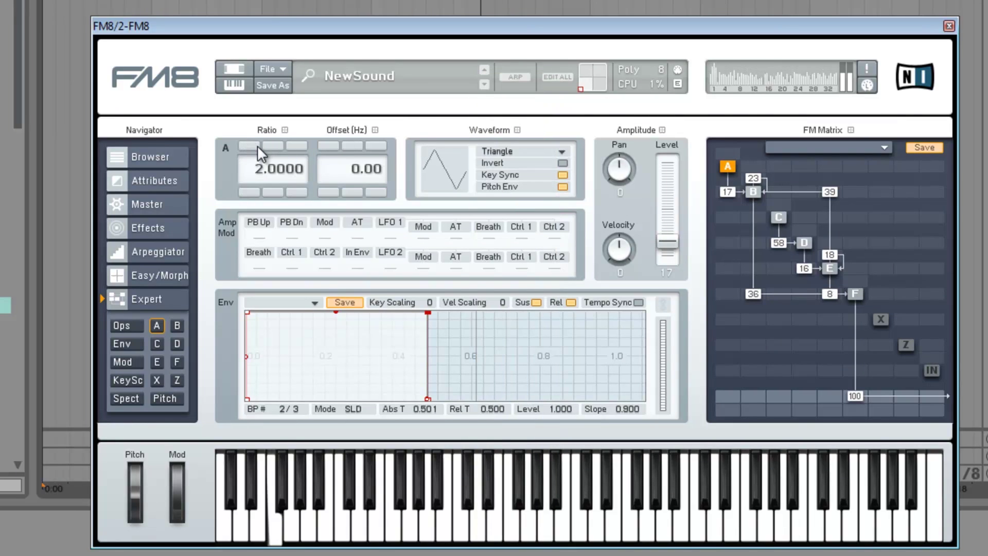
click(257, 145)
click(258, 146)
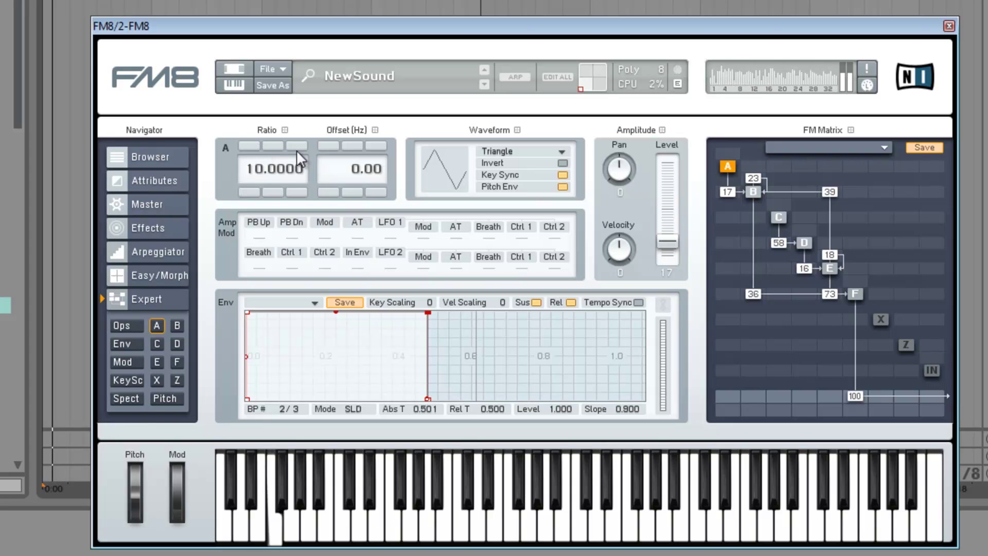
Audition A-to-B amounts and settle on 17, with operator A's self-feedback at 17 and operator B routed into A at 42
drag(730, 190, 732, 292)
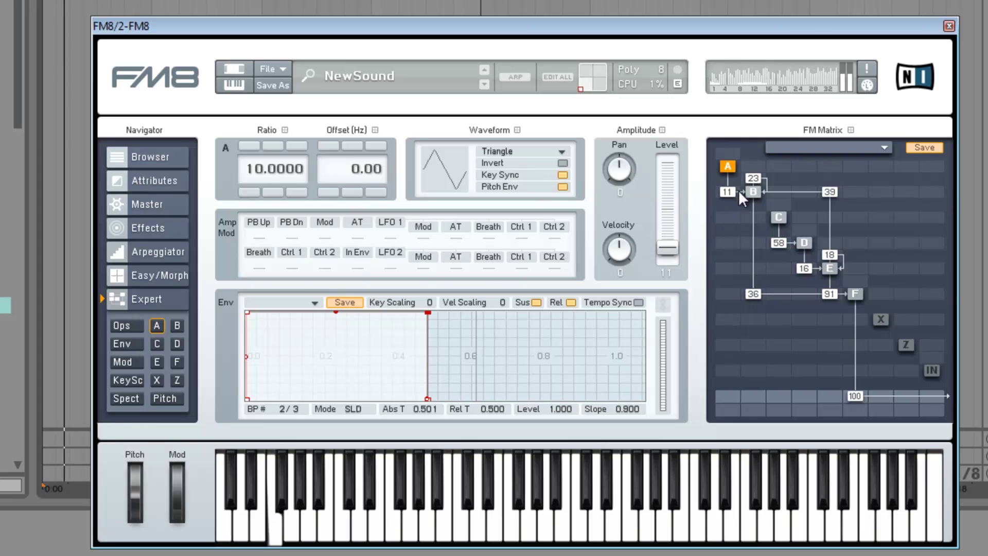
drag(727, 155, 736, 190)
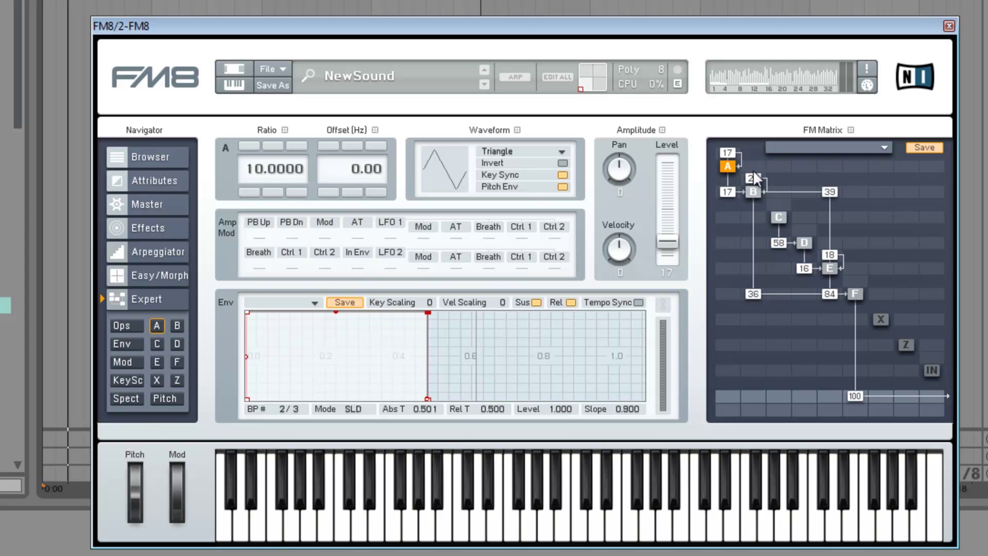
mouse_move(767, 164)
mouse_down()
mouse_move(766, 149)
mouse_move(761, 183)
mouse_up()
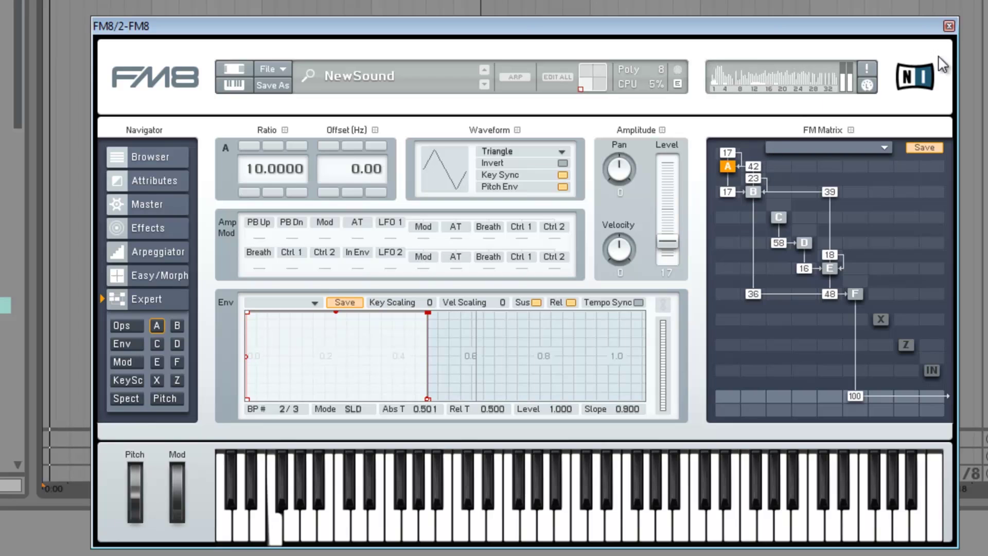
Close the FM8 window, add EQ Eight after FM8, and boost band 1 by 4.09 dB at 232 Hz
click(950, 27)
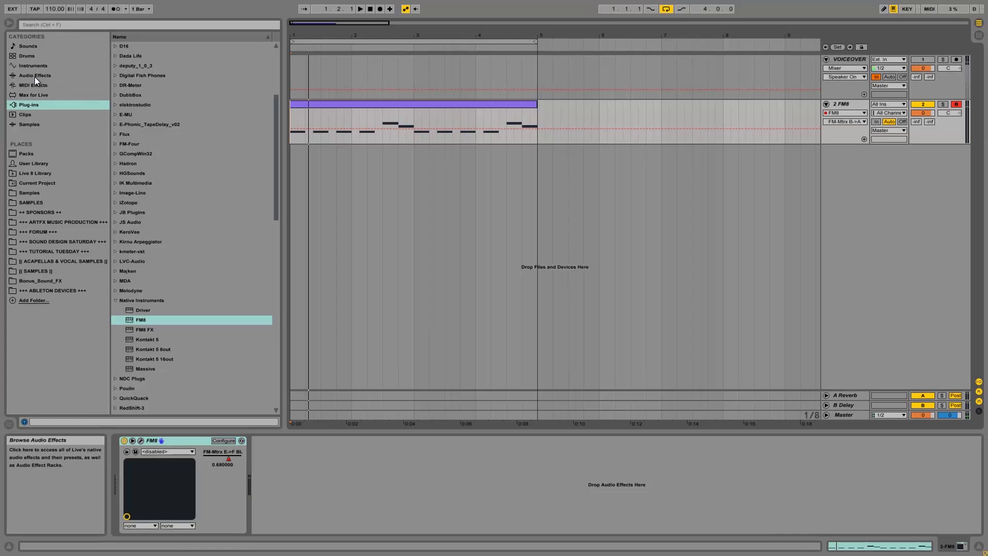
click(35, 76)
drag(136, 144, 206, 292)
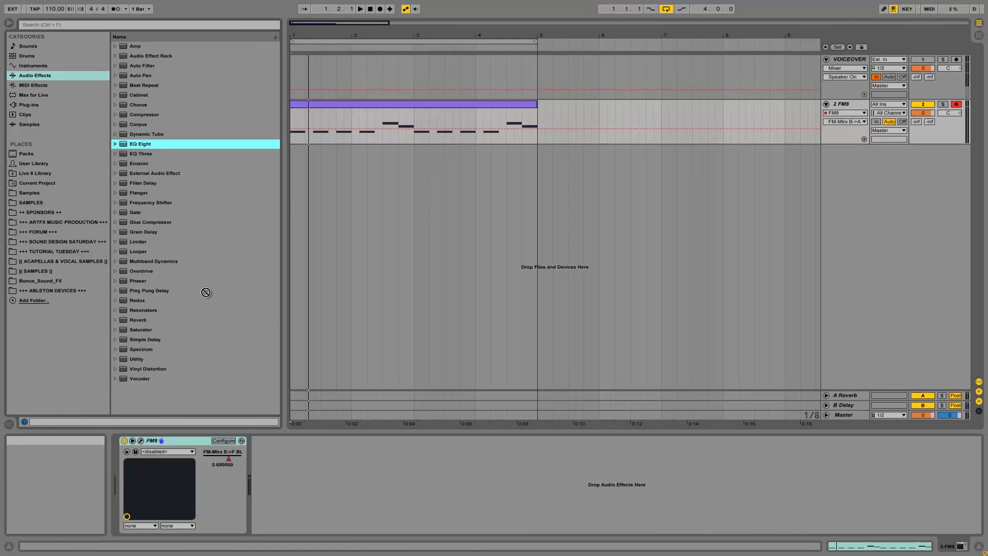
mouse_move(327, 481)
mouse_down()
mouse_move(317, 476)
mouse_move(339, 473)
mouse_up()
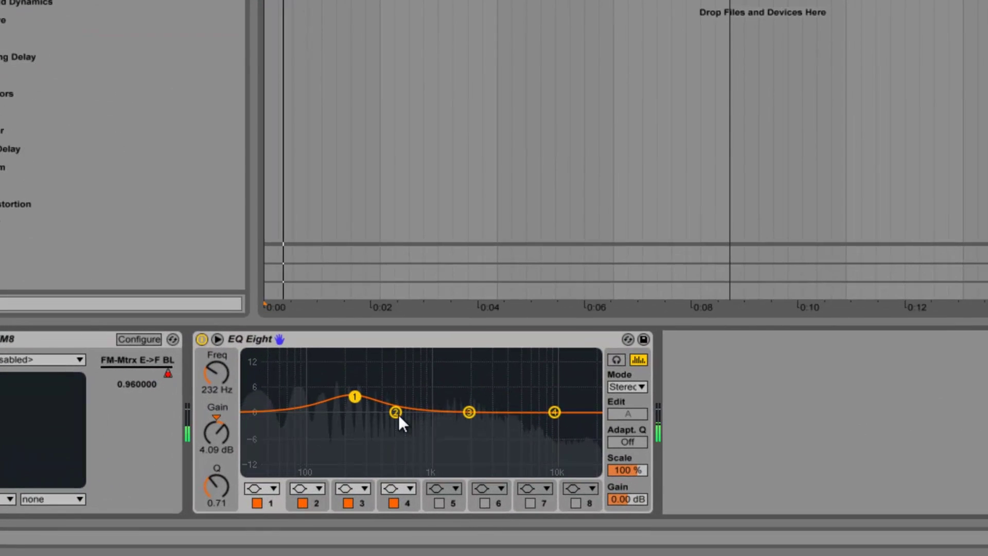
Change the filter type of EQ Eight's band 4 at 10.0 kHz
click(554, 413)
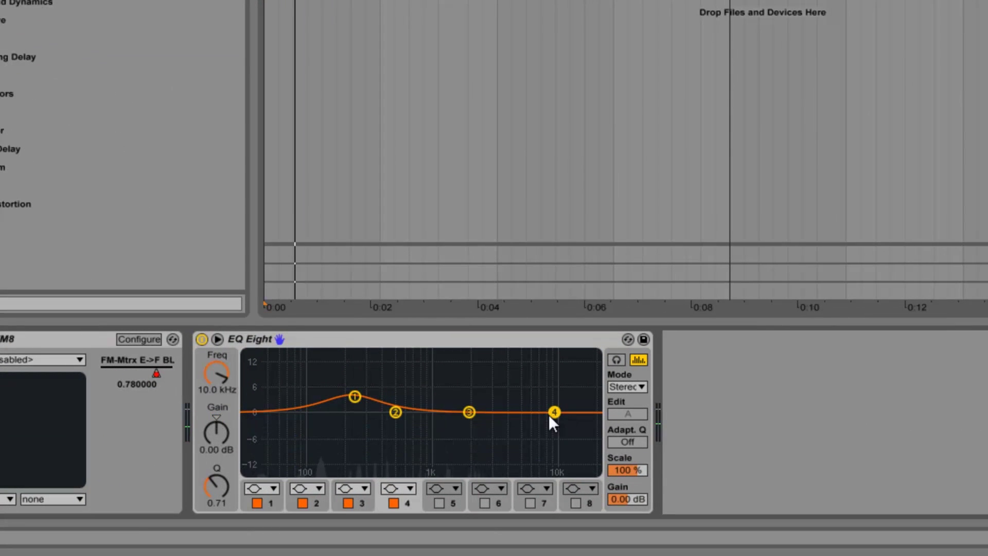
click(411, 489)
click(410, 468)
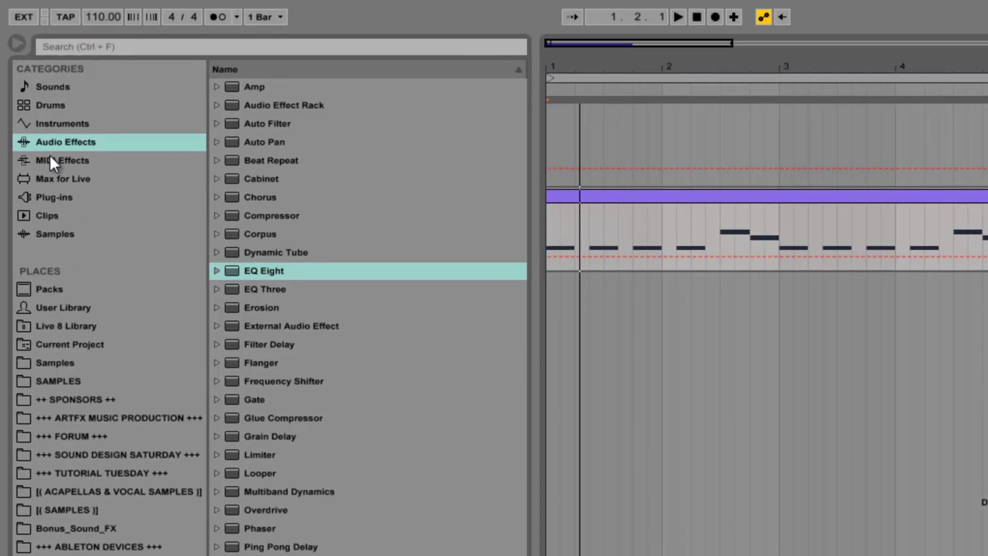
Add Camel Audio's CamelPhat3 after EQ Eight and clear its preset to a blank patch
click(43, 198)
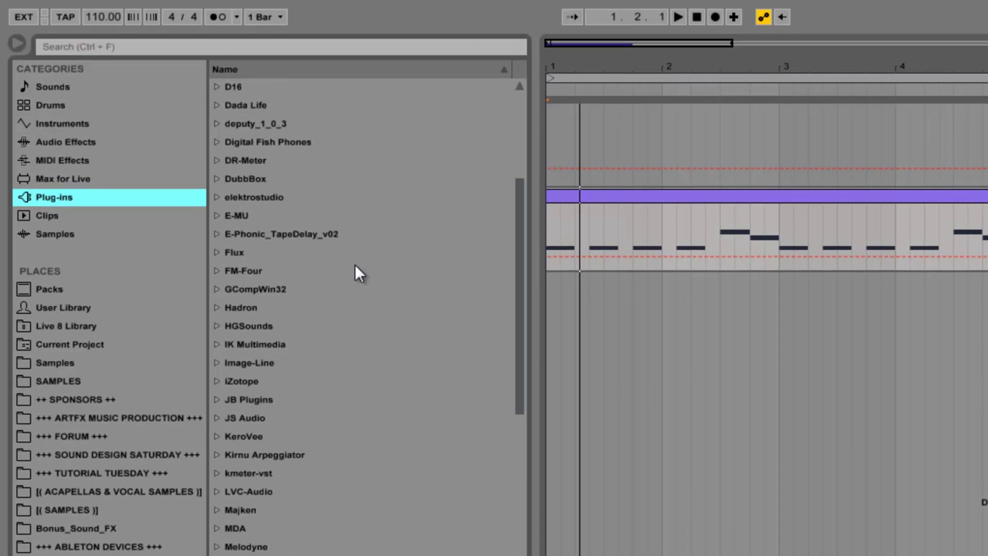
scroll(330, 285, up, 4)
click(215, 199)
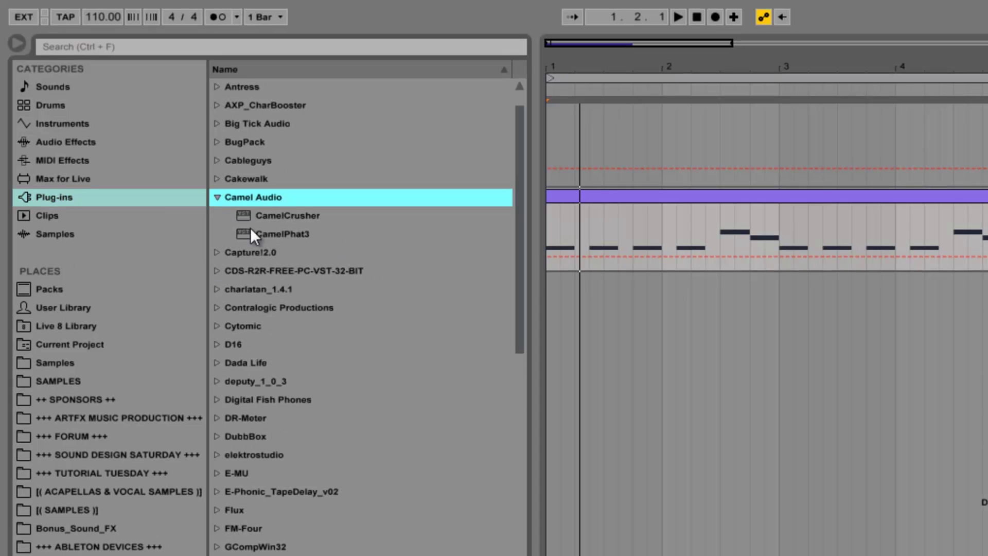
click(271, 235)
double_click(272, 234)
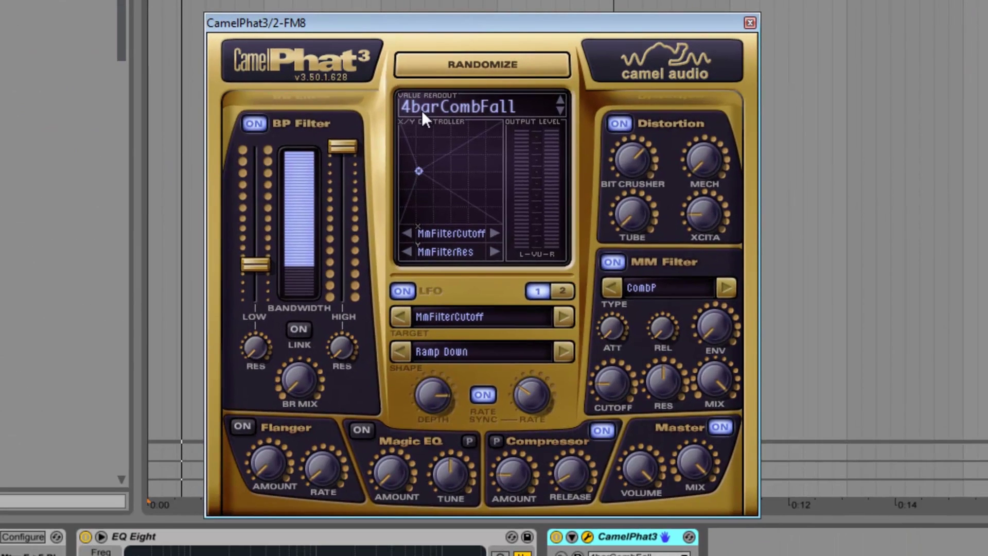
click(421, 110)
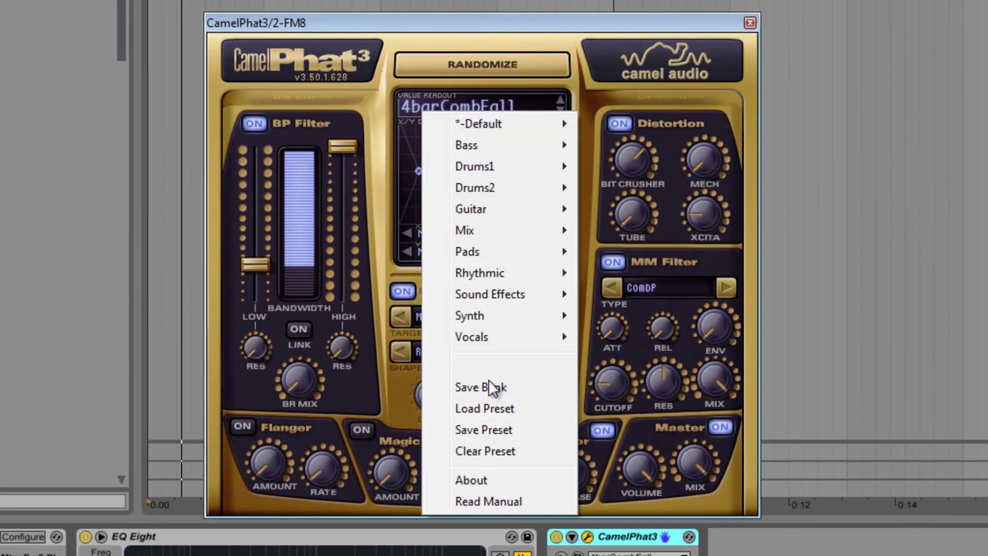
click(485, 450)
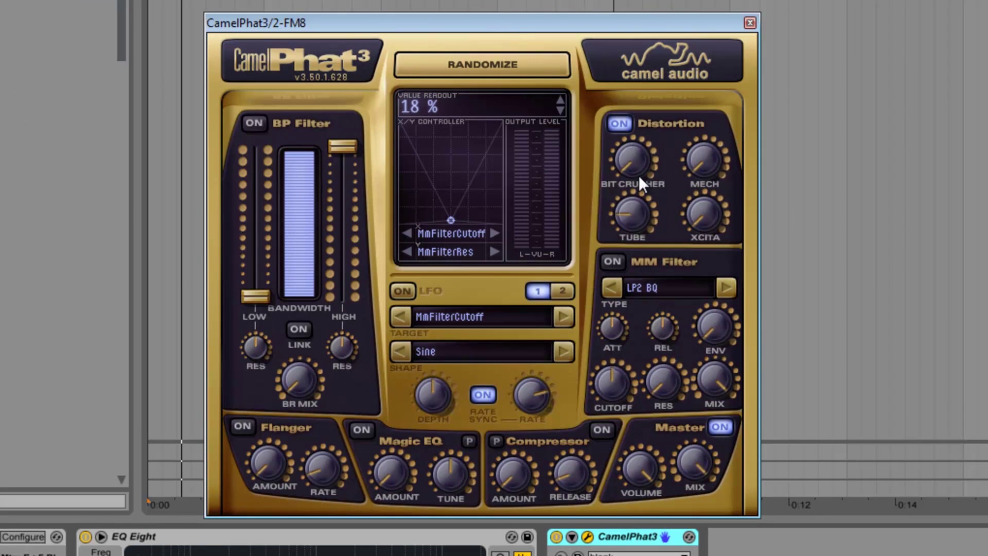
Raise the Tube and Xcita amounts in CamelPhat3's Distortion section, leaving Bit Crusher and Mech at minimum
drag(635, 177, 635, 162)
drag(632, 207, 631, 230)
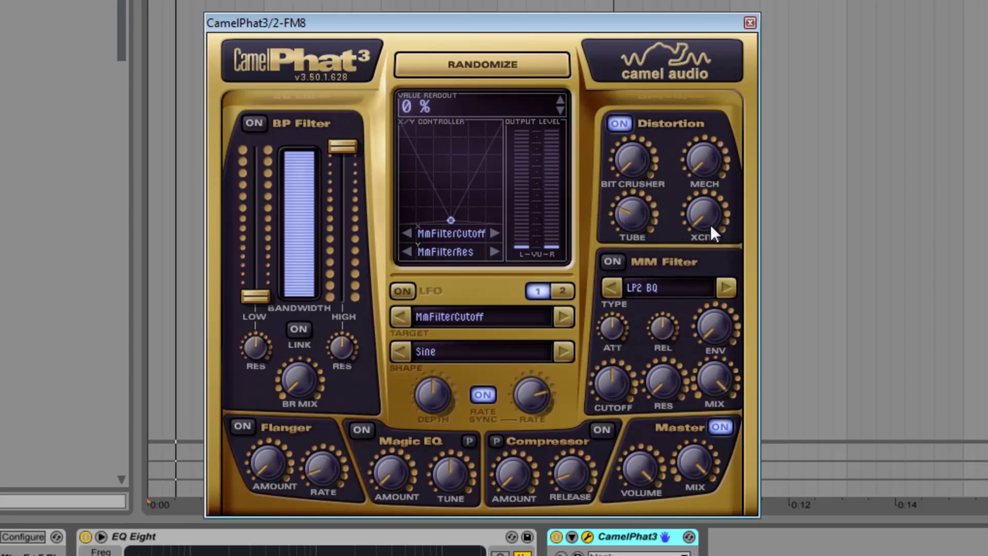
mouse_move(711, 211)
mouse_down()
mouse_move(709, 232)
mouse_move(705, 207)
mouse_up()
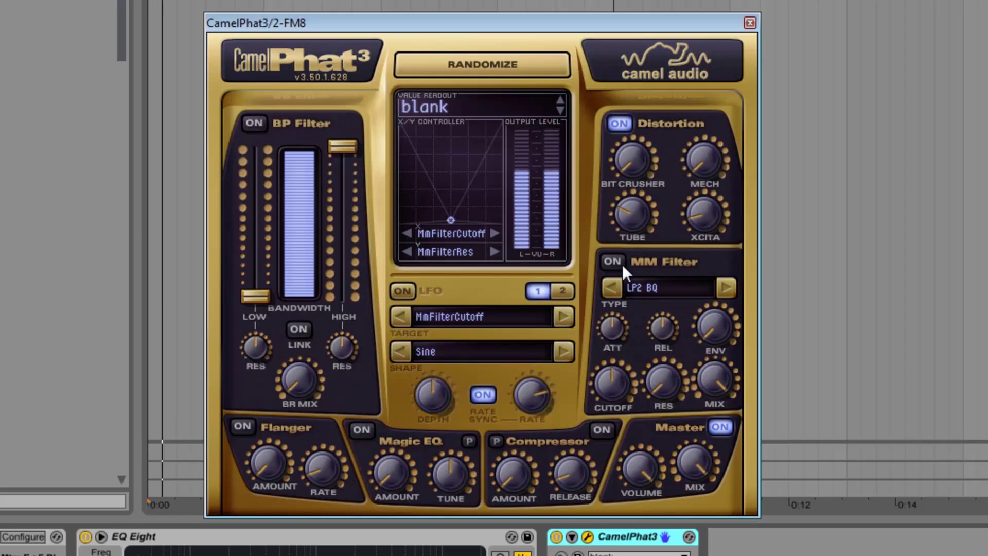
Enable the MM Filter, set its type to Notch, raise its resonance, and lower its cutoff
click(671, 291)
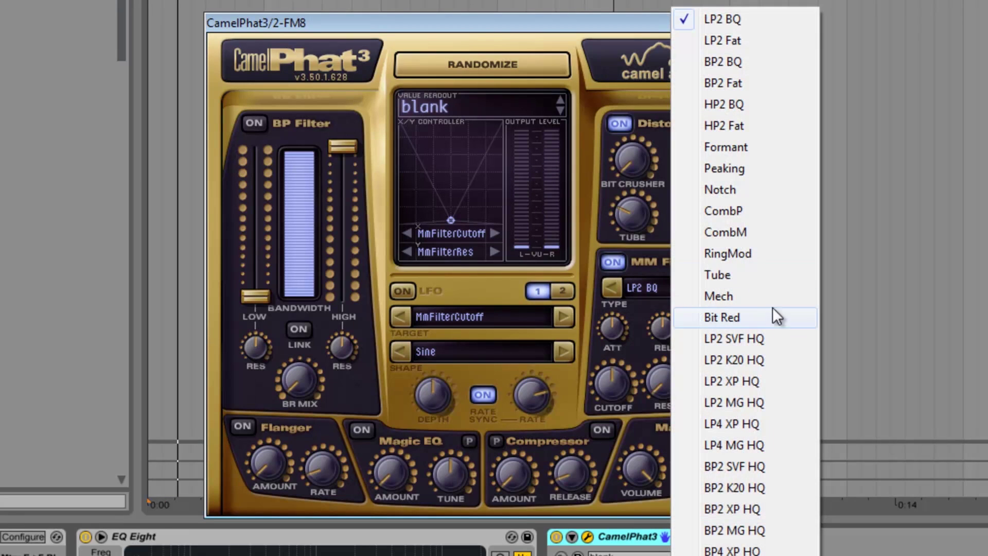
click(724, 194)
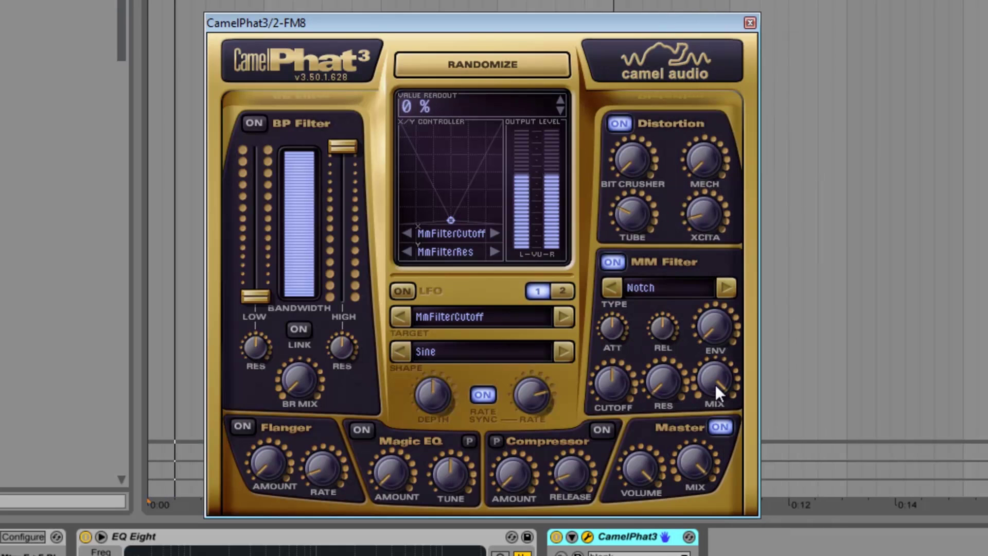
drag(662, 381, 669, 329)
mouse_move(621, 384)
mouse_down()
mouse_move(607, 420)
mouse_move(612, 381)
mouse_move(609, 389)
mouse_up()
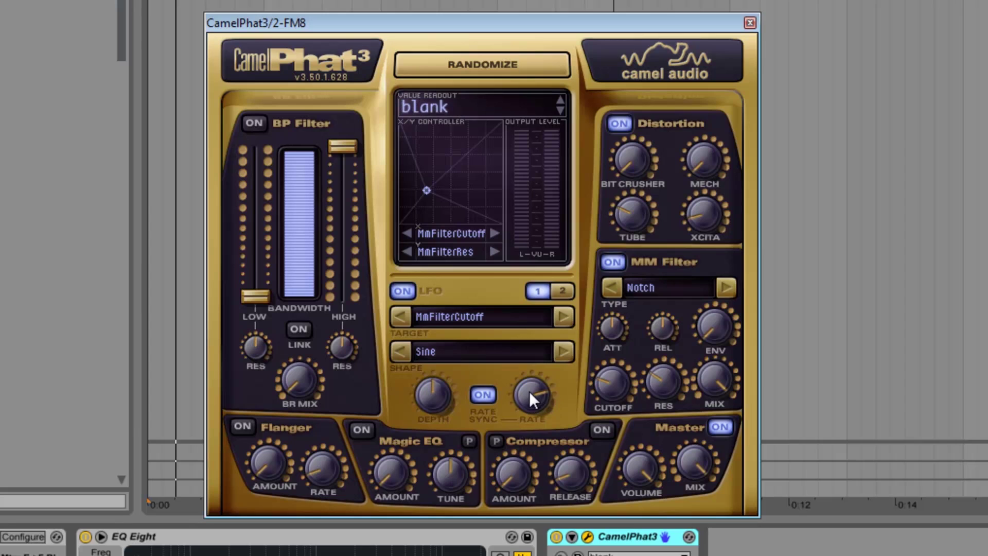
Set LFO 1 on MmFilterCutoff to a rate of 1/2 bars with reduced depth, audition Triangle, and choose the Ramp Up shape
drag(523, 416, 520, 418)
mouse_move(425, 398)
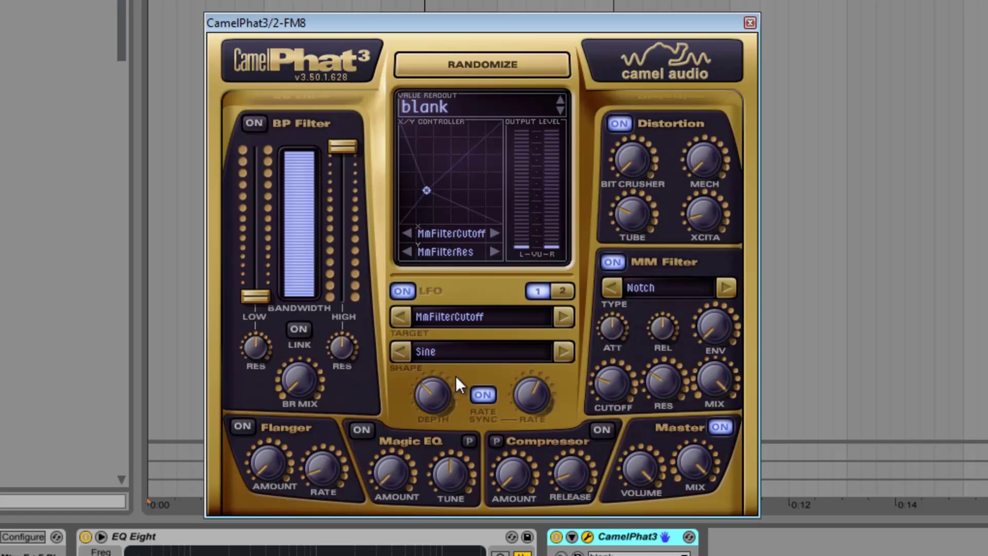
click(474, 348)
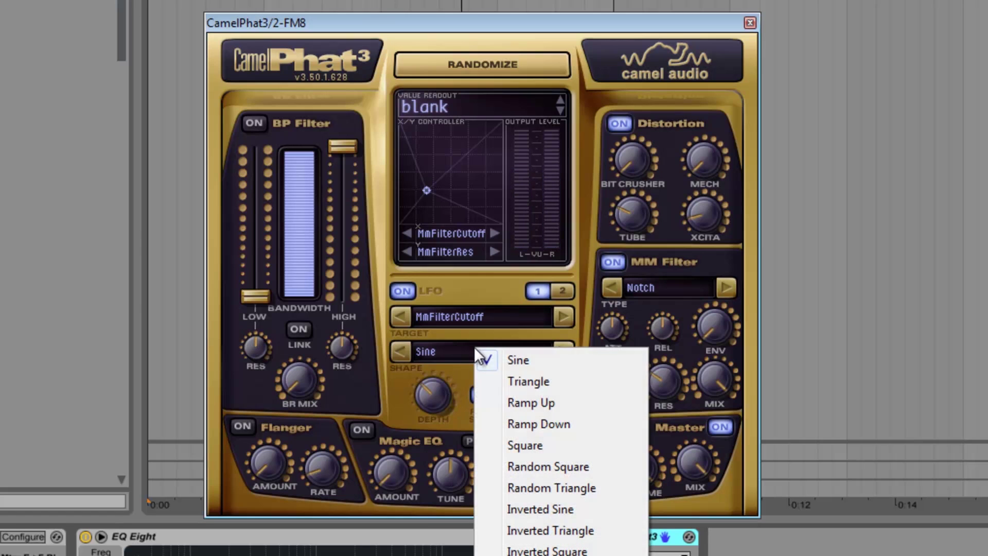
click(551, 381)
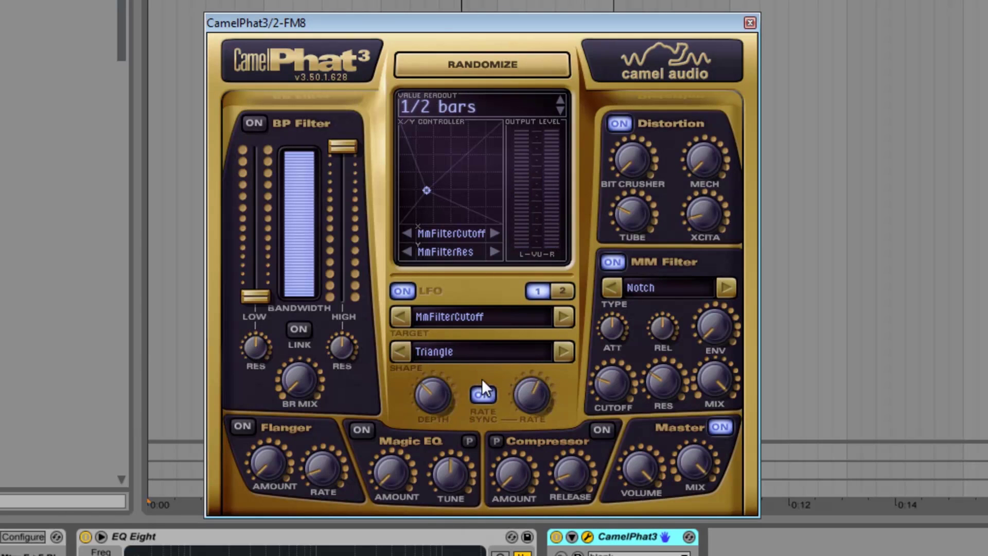
click(458, 352)
click(547, 405)
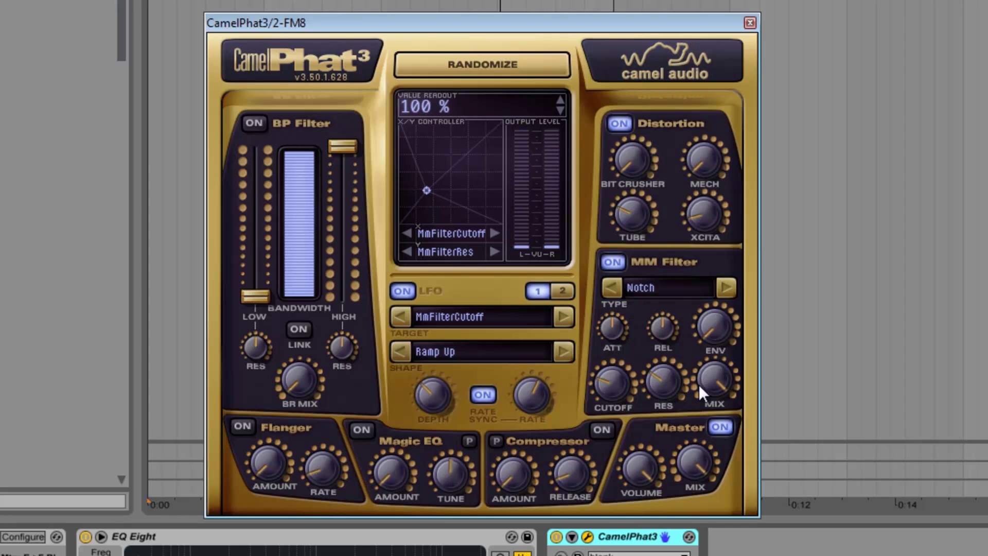
Fine-tune the MM Filter's resonance, reduce its mix, enable the Compressor, and close the CamelPhat3 window
drag(659, 371, 664, 339)
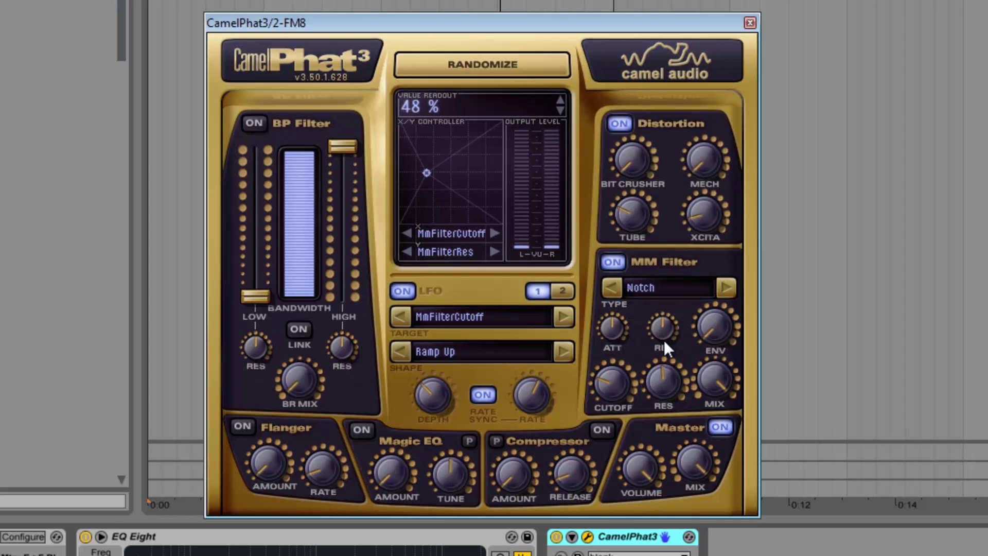
mouse_move(664, 378)
mouse_down()
mouse_move(653, 409)
mouse_move(659, 382)
mouse_up()
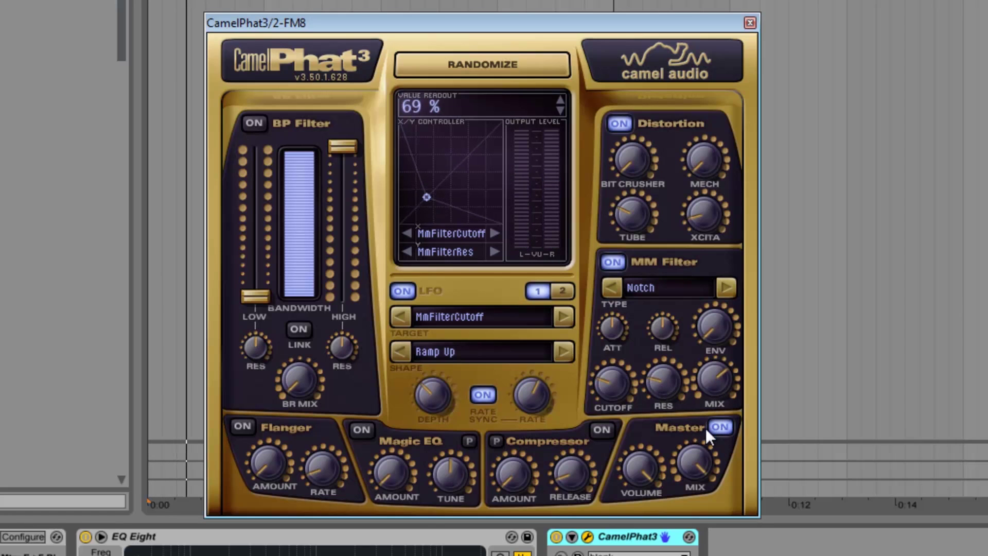
drag(720, 389, 720, 379)
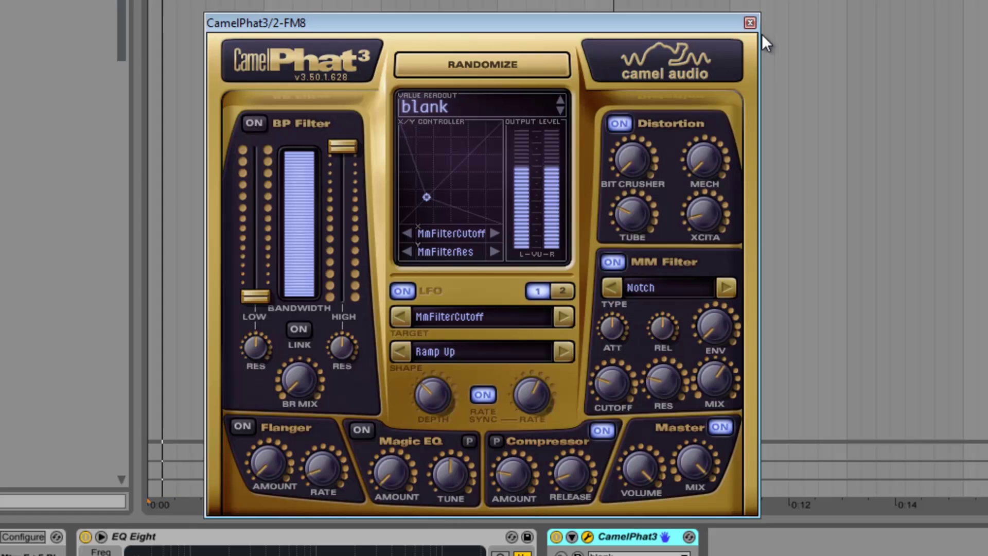
click(750, 23)
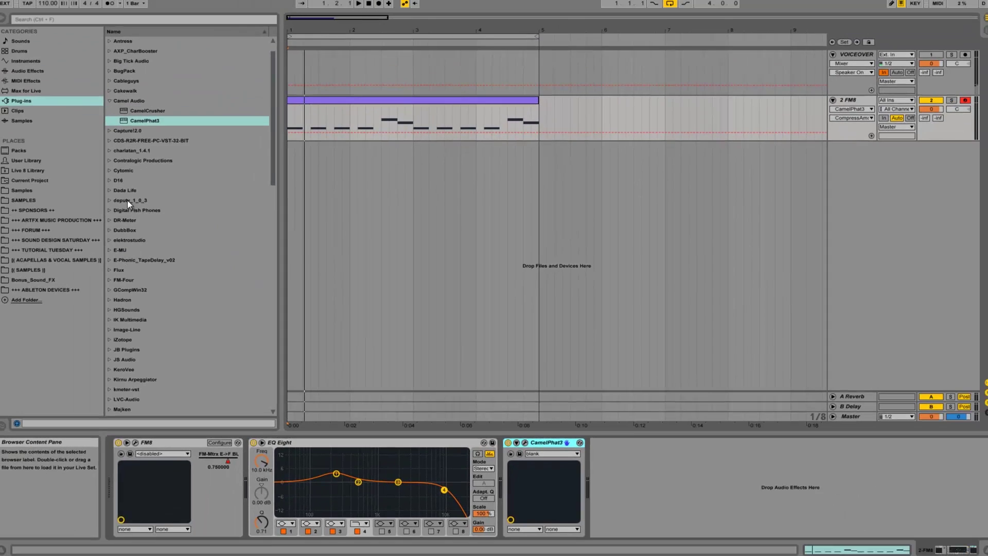
Add the Sugar Bytes WOW plug-in after CamelPhat3 and load its Vowel Comb preset
scroll(152, 313, down, 3)
scroll(151, 307, down, 6)
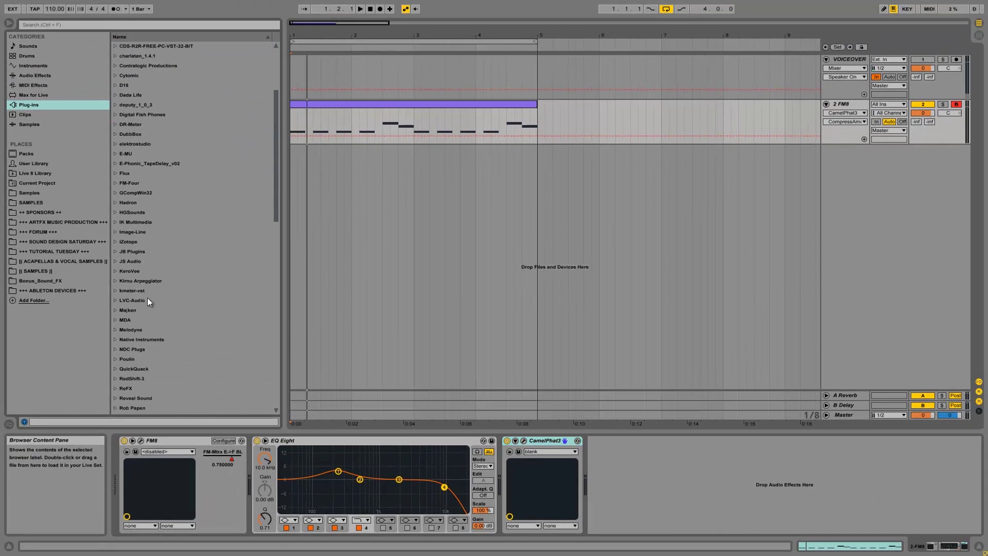
scroll(136, 344, down, 2)
click(114, 319)
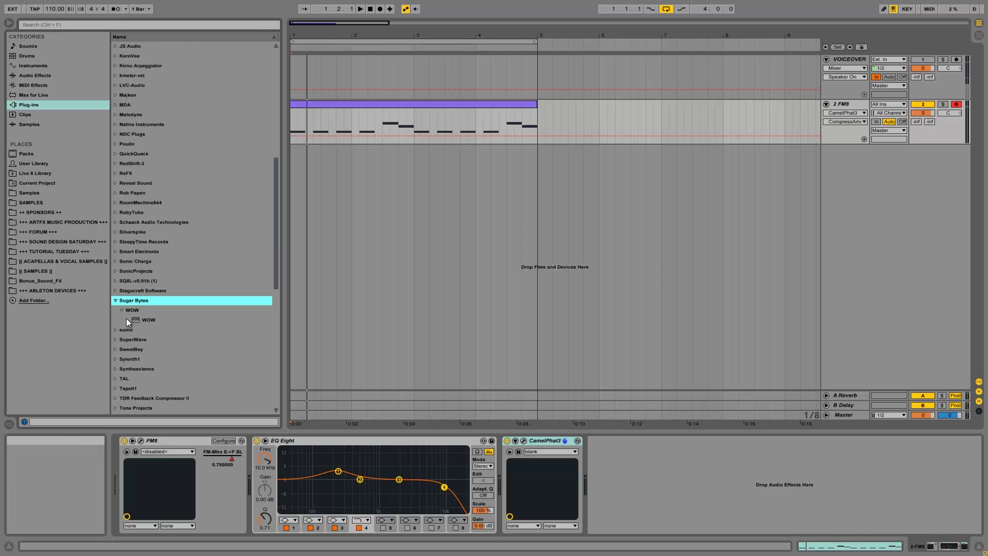
drag(126, 318, 180, 334)
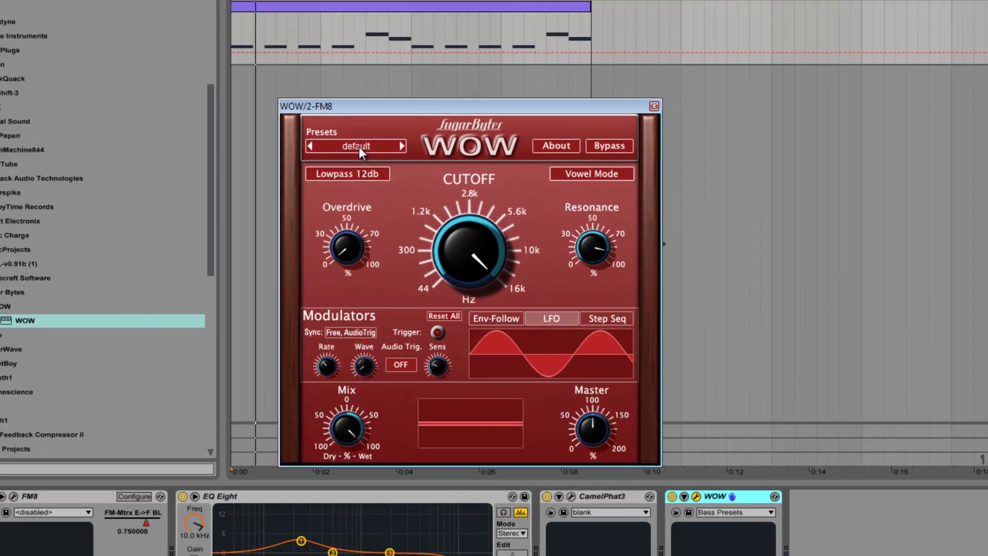
click(402, 201)
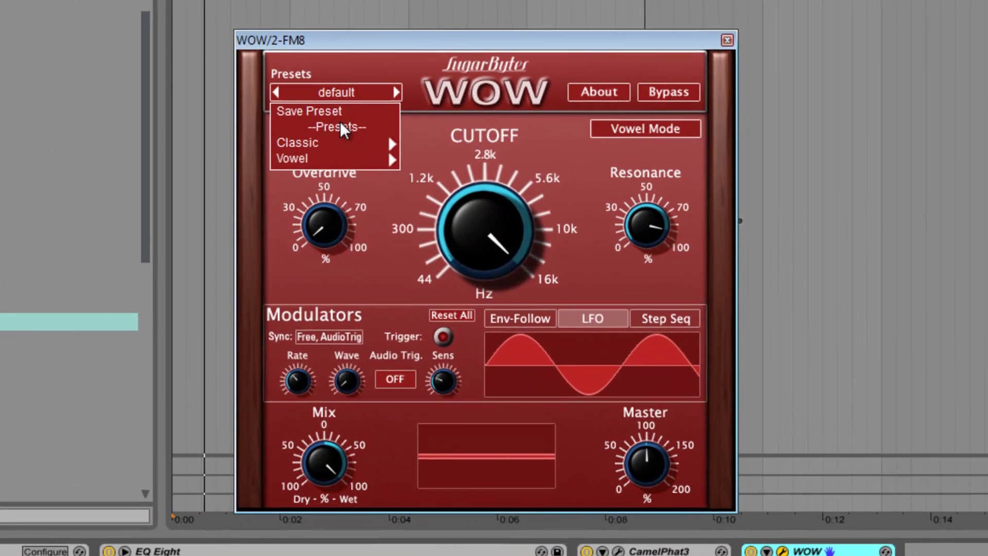
mouse_move(355, 234)
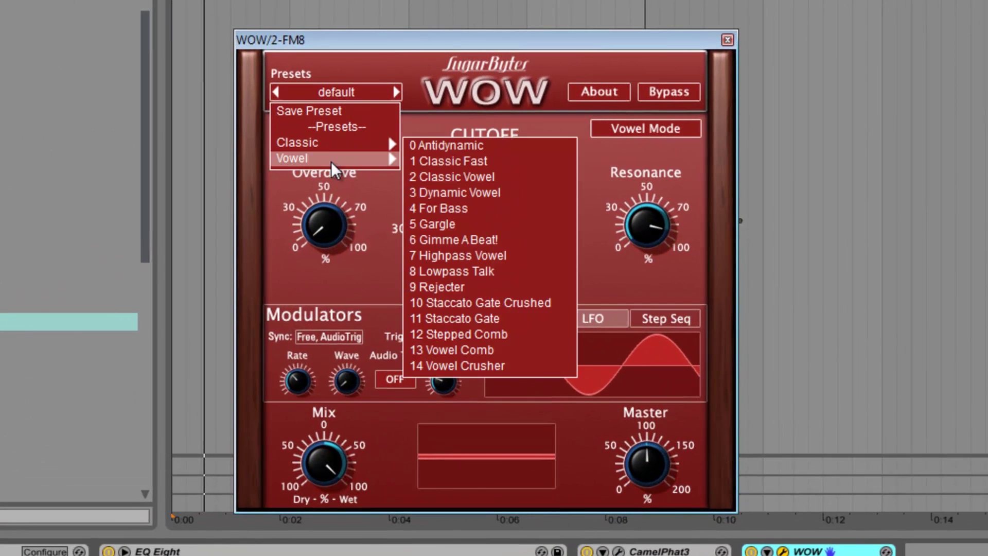
click(486, 350)
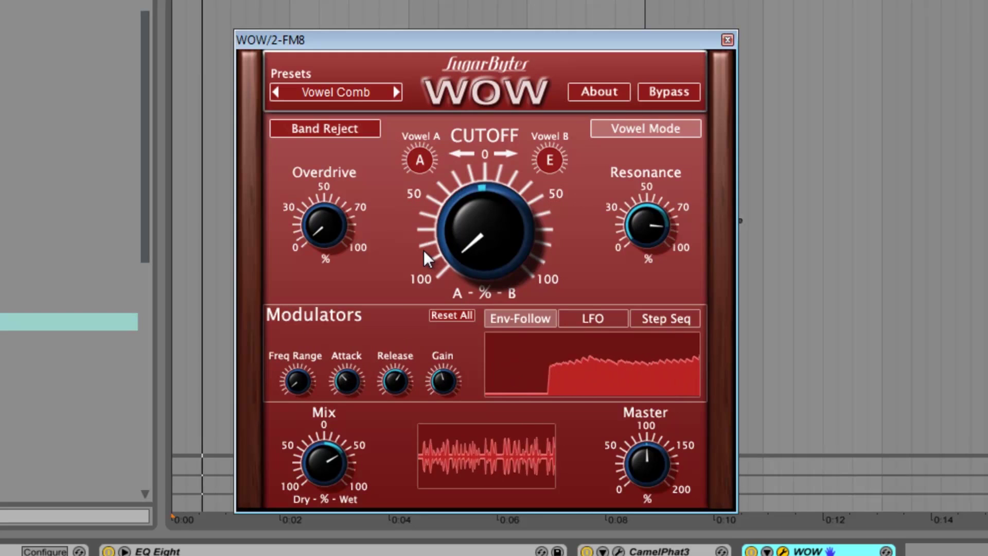
Remove the LFO modulation from WOW's cutoff, add slight overdrive, and reduce the wet mix
right_click(482, 224)
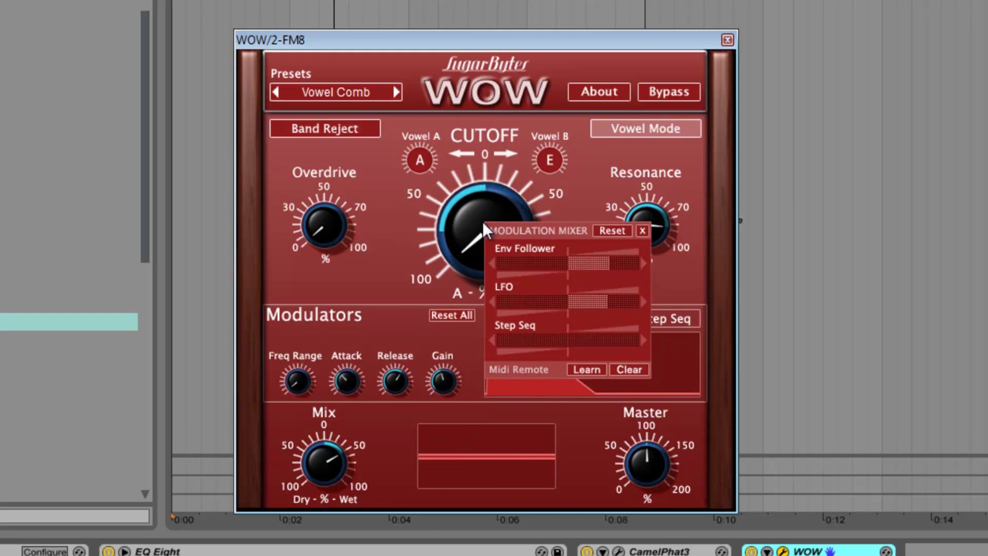
click(570, 304)
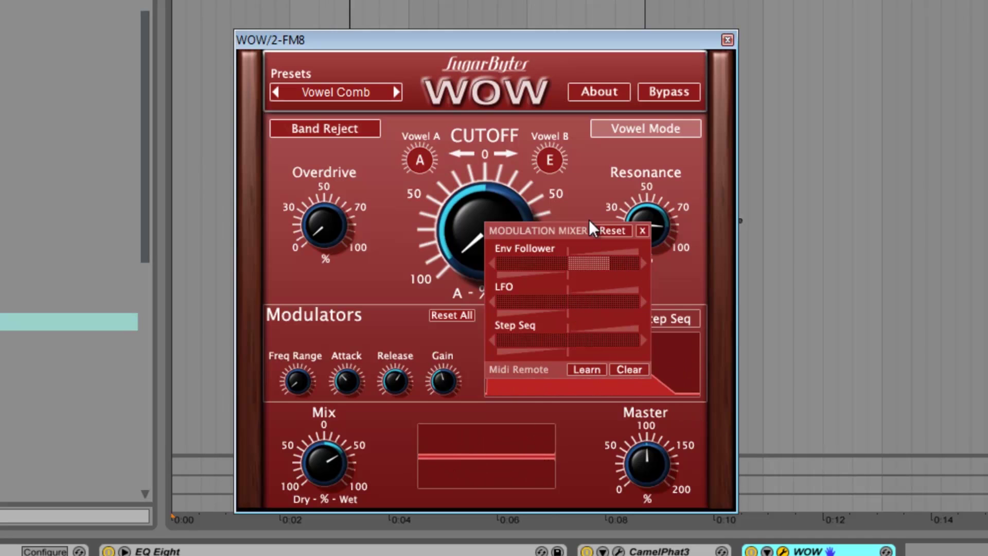
click(362, 249)
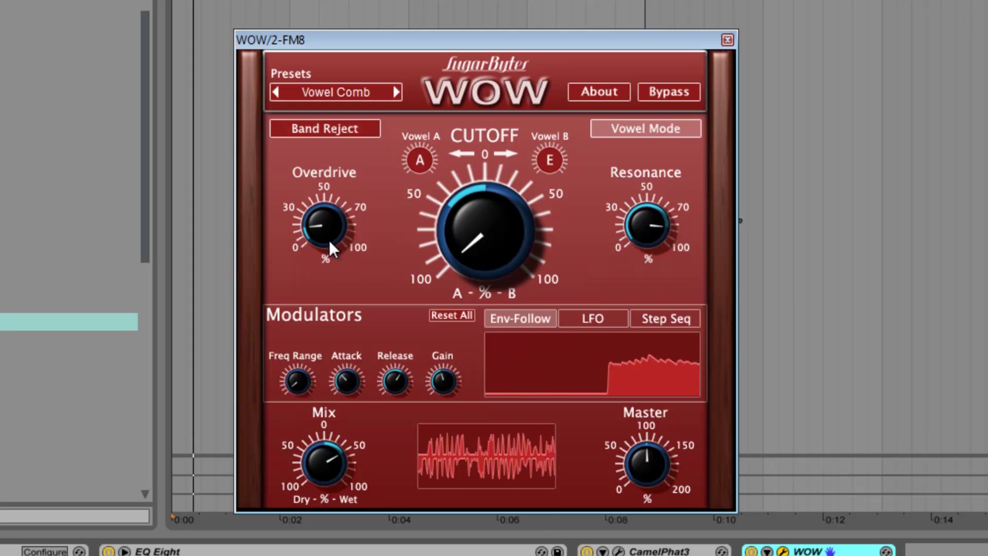
drag(318, 412, 317, 518)
mouse_move(332, 466)
mouse_down()
mouse_move(318, 496)
mouse_move(326, 455)
mouse_up()
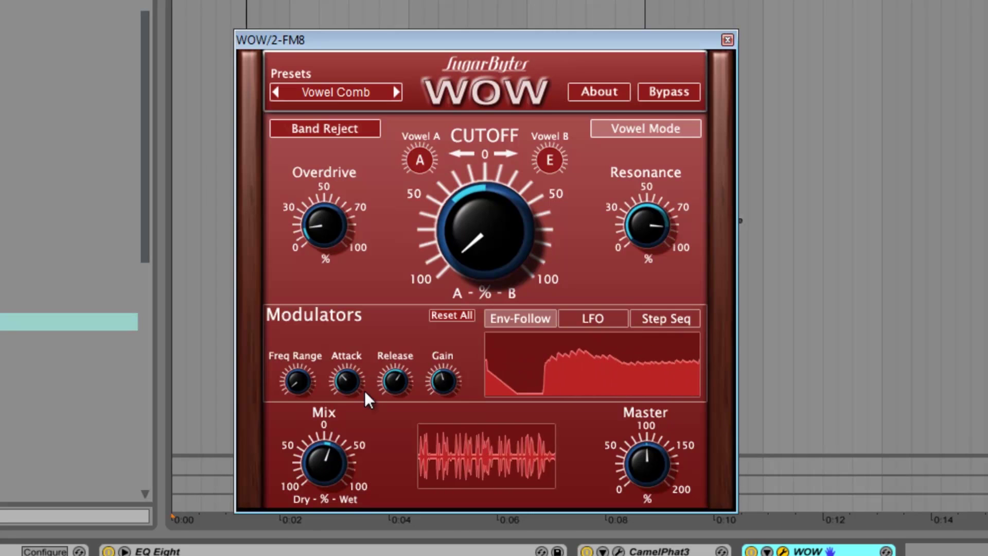
Shift WOW's cutoff slightly toward vowel B, audition vowel settings, keep Vowel A on A and Vowel B on E, and close the window
drag(490, 261, 479, 224)
drag(556, 162, 511, 179)
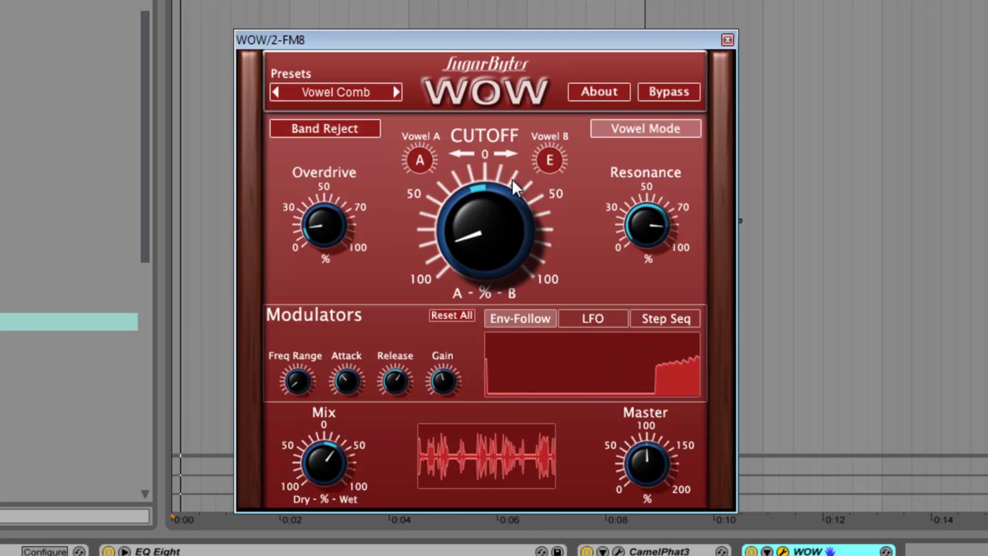
drag(421, 159, 421, 168)
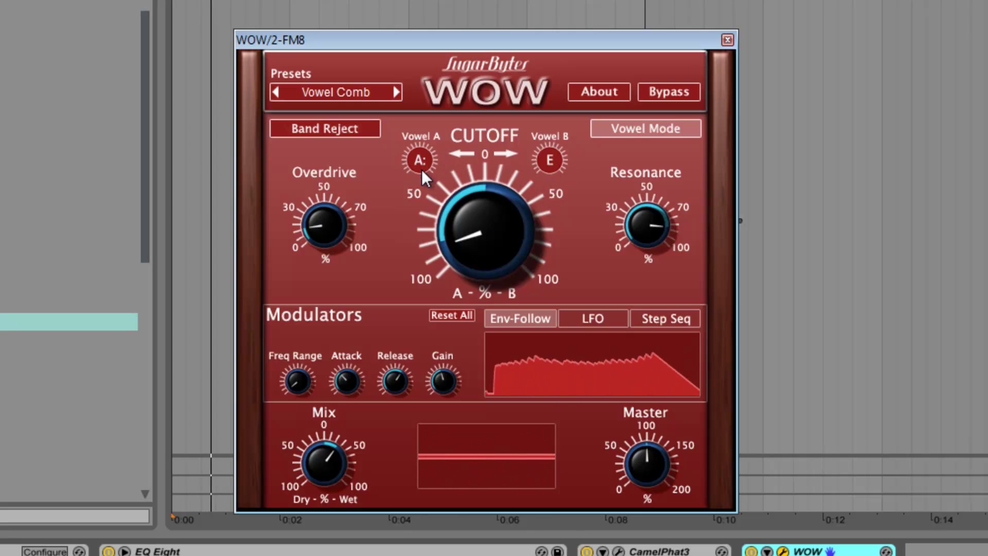
drag(421, 169, 428, 159)
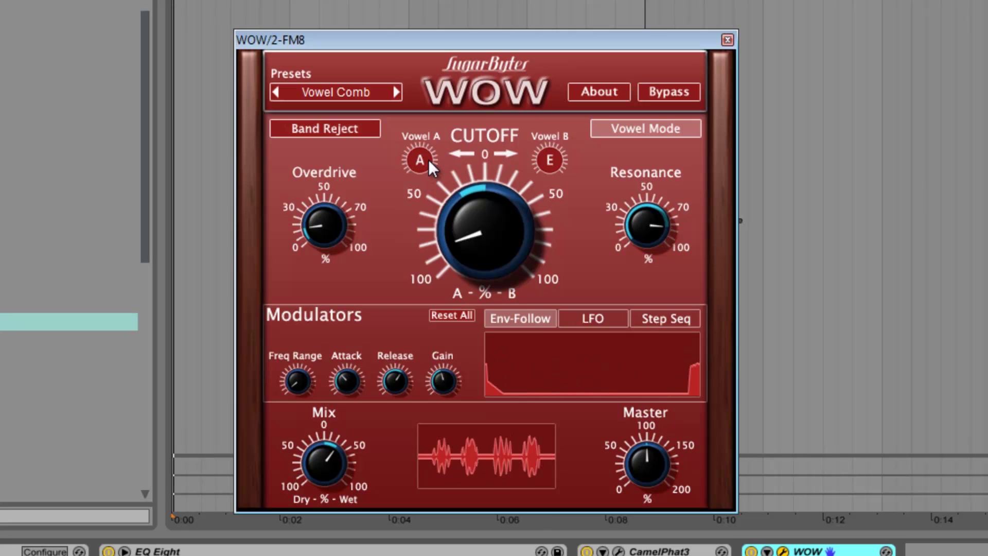
click(726, 40)
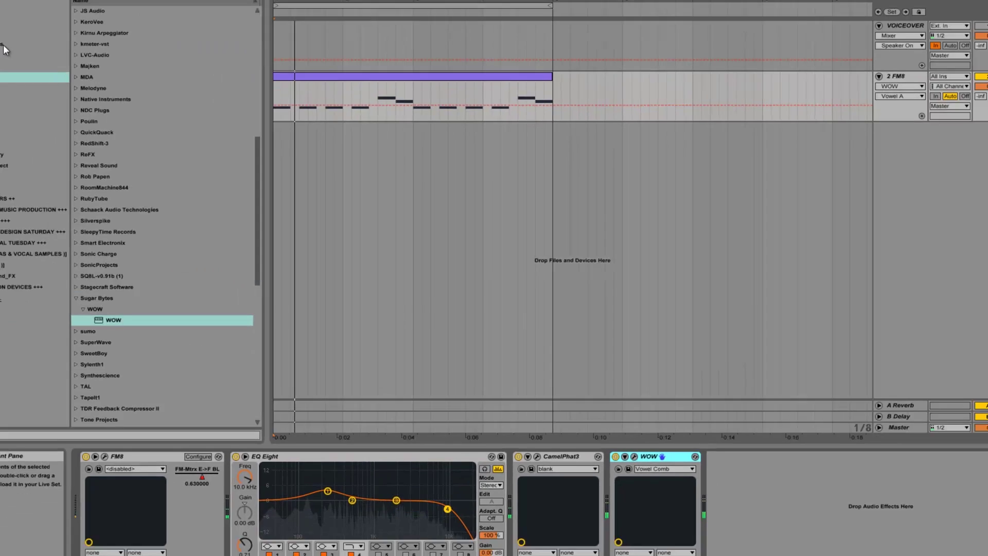
Add a second EQ Eight after WOW and set its band 1 to the x4 low-cut filter at 100 Hz
click(24, 77)
click(153, 148)
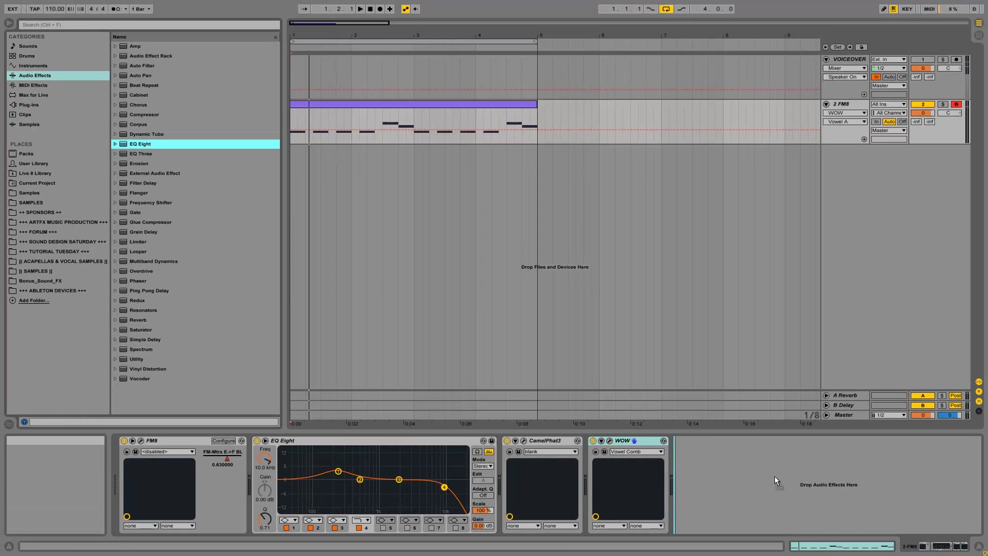
drag(774, 476, 772, 476)
click(712, 519)
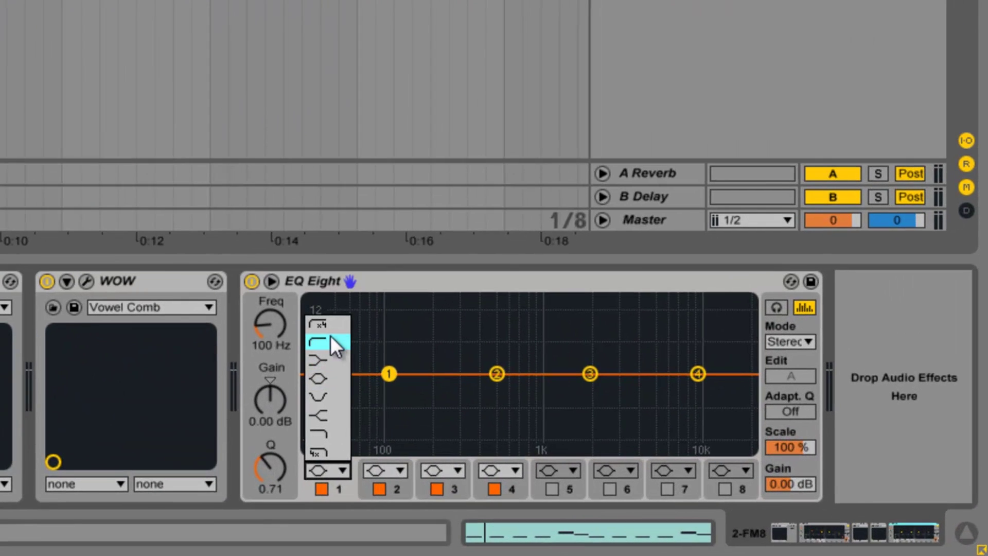
click(331, 324)
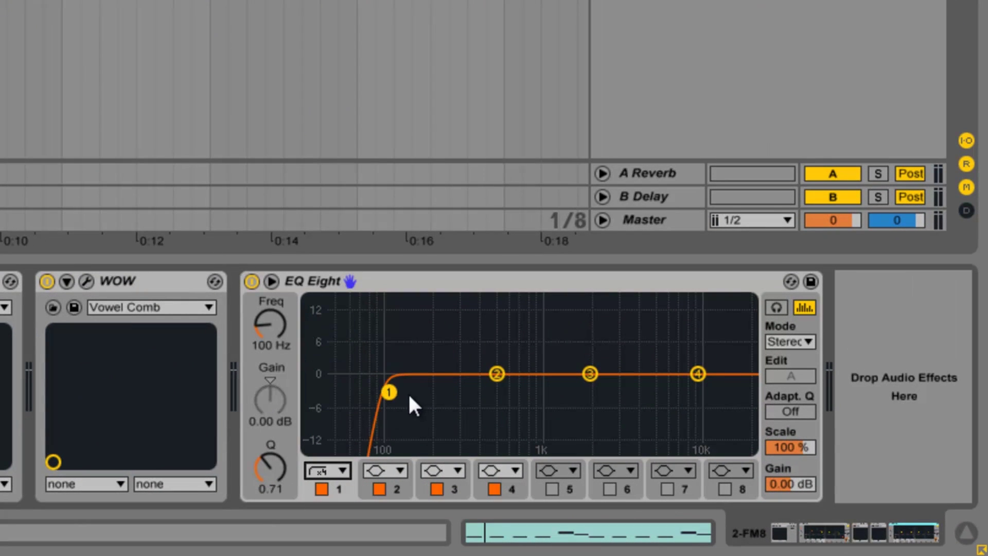
In the second EQ Eight, set band 2 to -4.83 dB at 1.06 kHz and make band 4 a high-cut at 16.4 kHz
key(space)
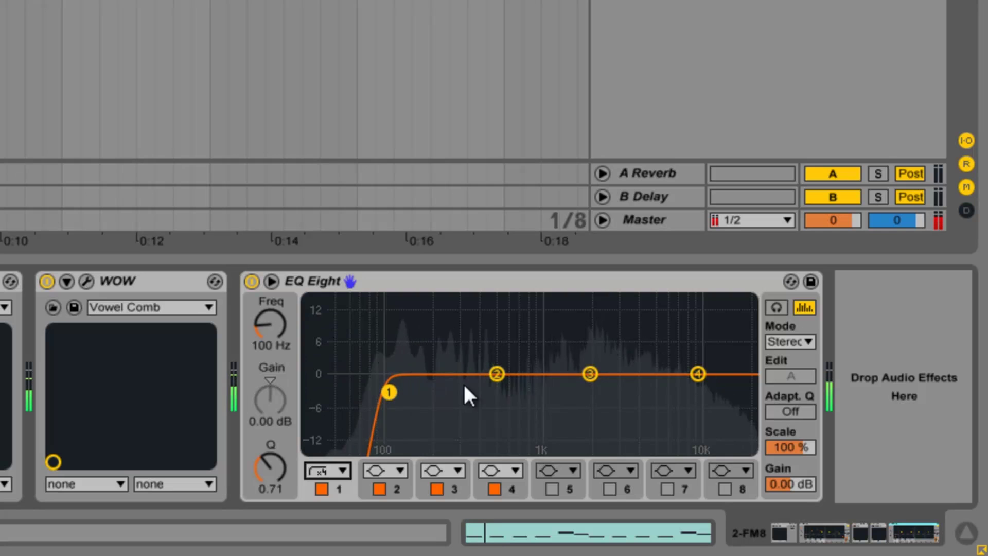
drag(504, 374, 547, 399)
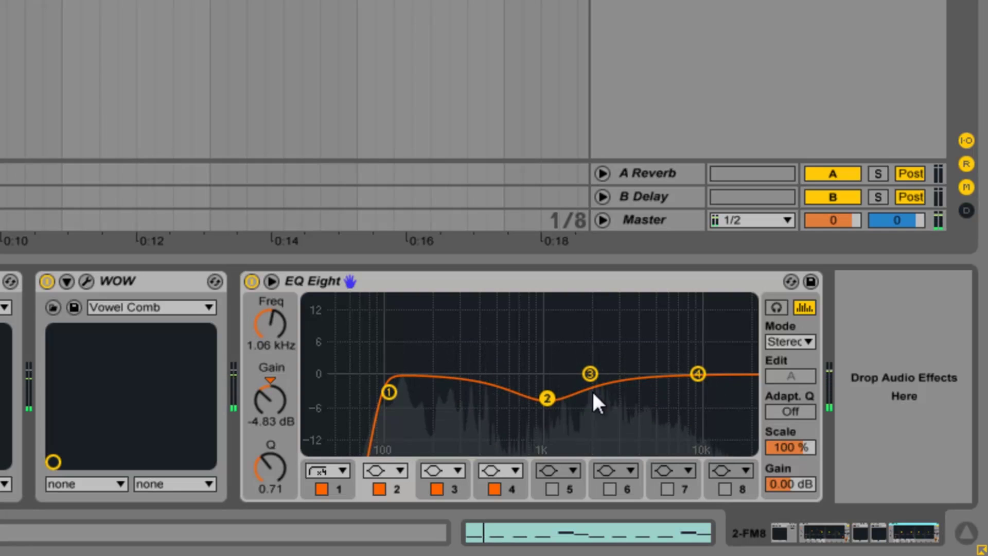
click(695, 374)
click(511, 471)
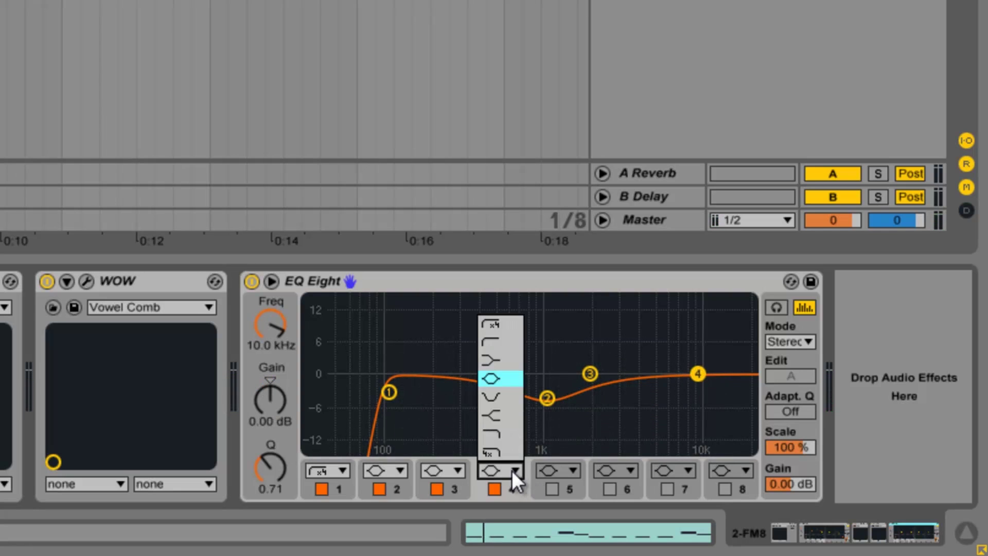
click(505, 428)
drag(699, 393, 730, 391)
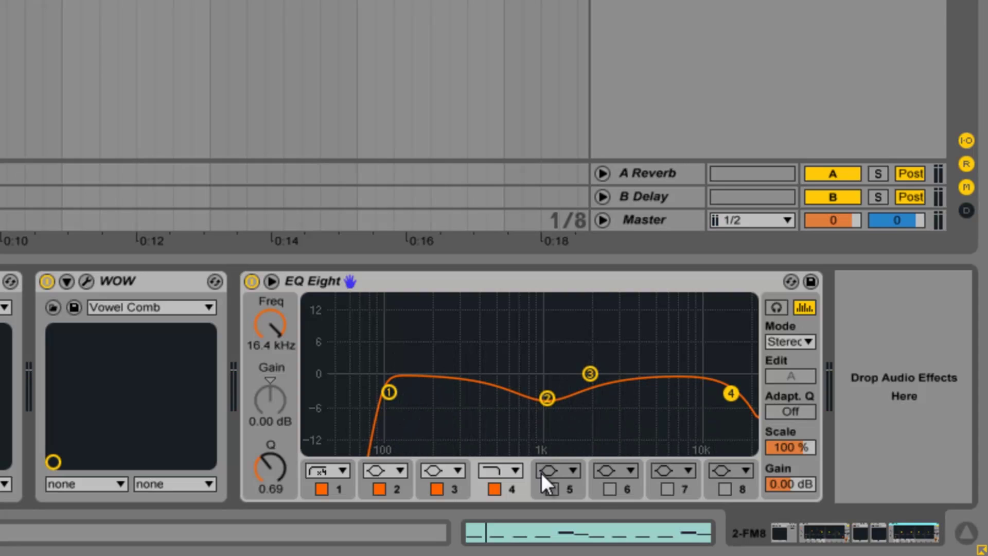
Group FM8 and all its effects into an Instrument Rack and show the rack's chain list
click(339, 284)
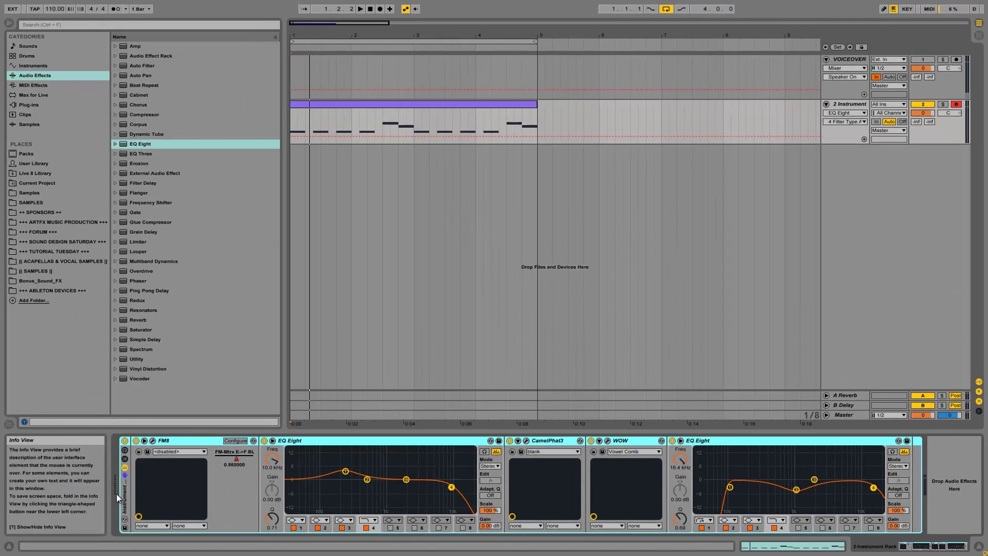
key(ctrl+g)
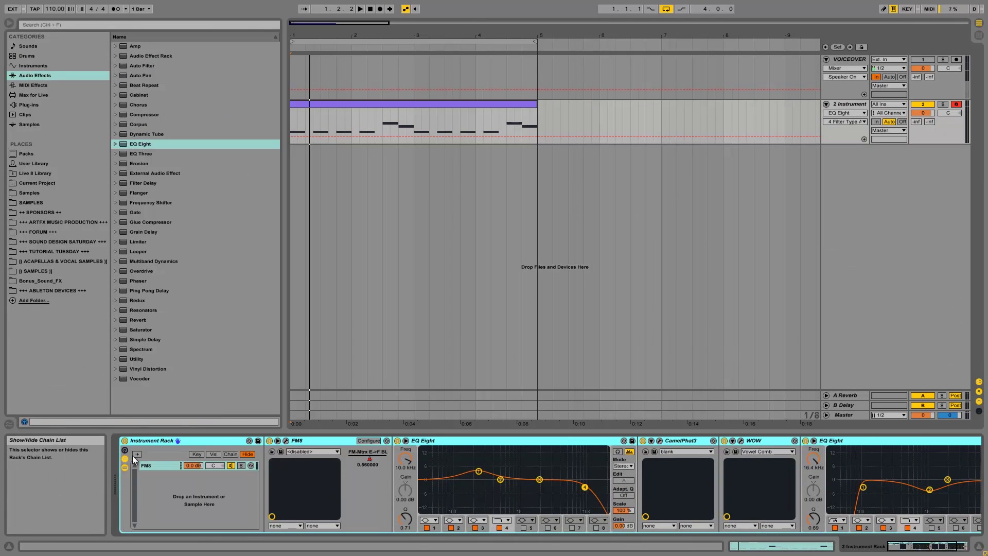
click(304, 439)
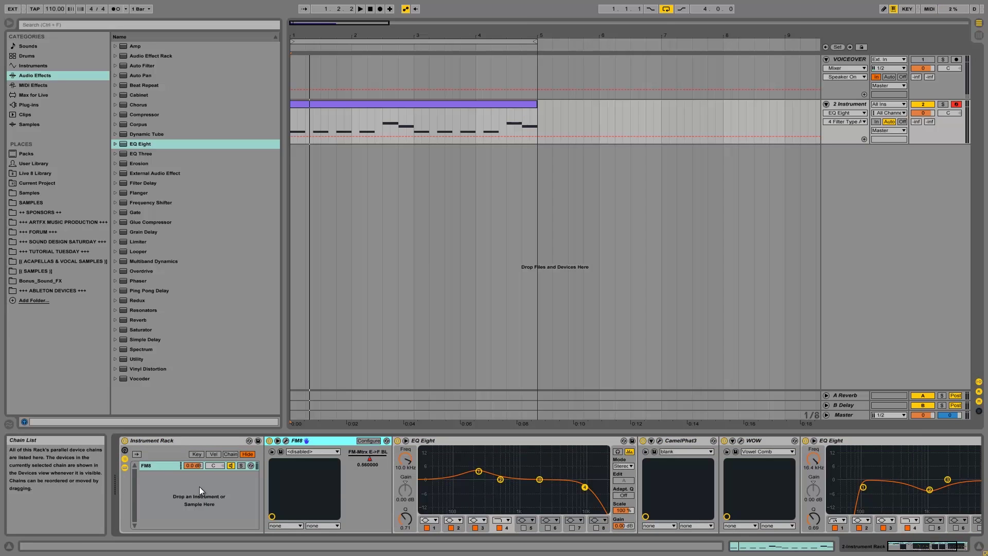
Add a second Native Instruments FM8 to the Instrument Rack as a new parallel chain
click(30, 104)
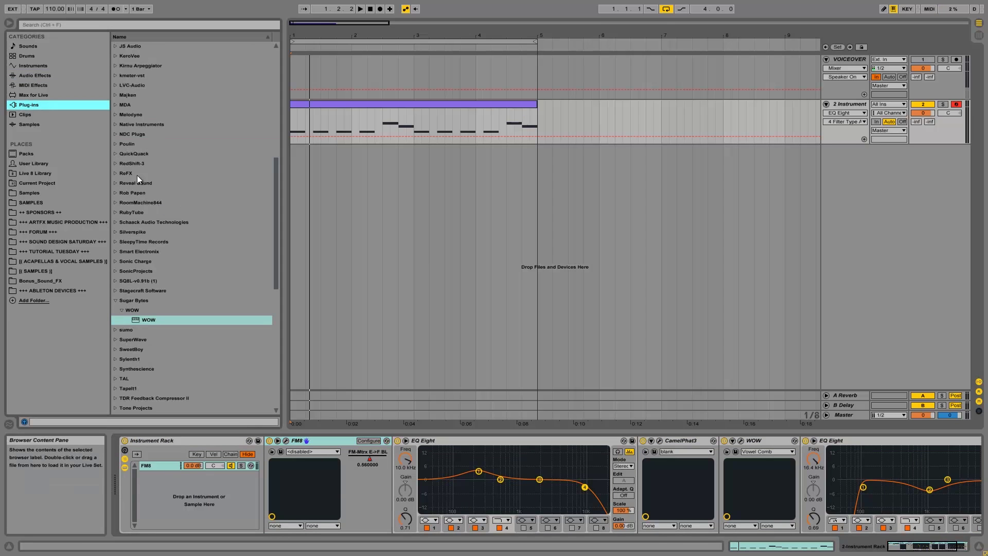
click(115, 125)
drag(146, 146, 218, 477)
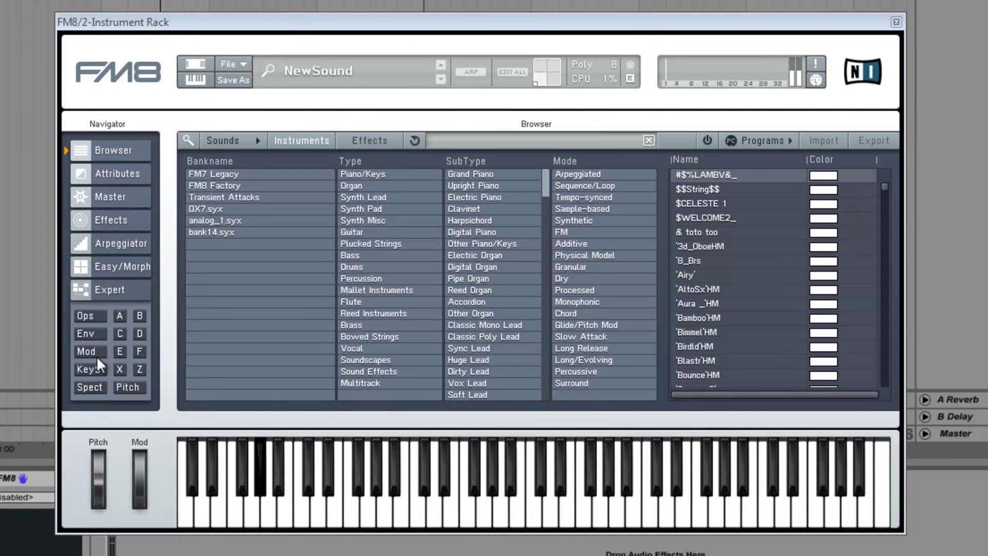
In the new FM8's master settings, set the transpose to -12 and the unison detune to 0
click(101, 314)
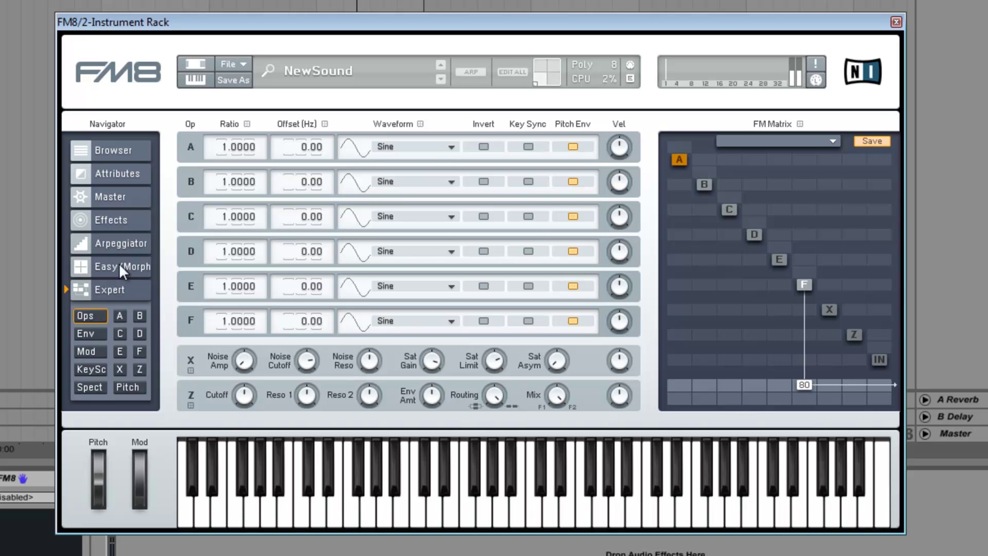
click(124, 201)
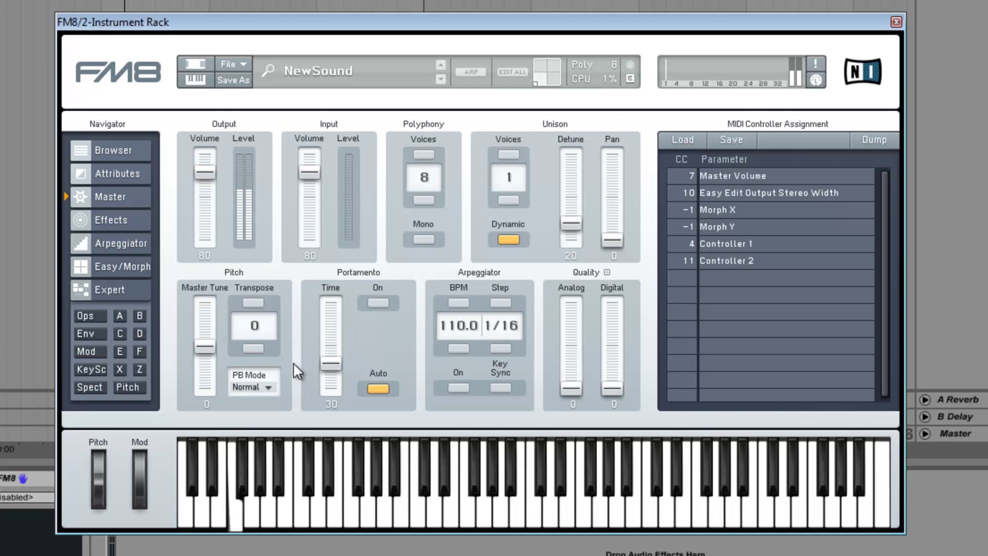
drag(258, 349, 259, 349)
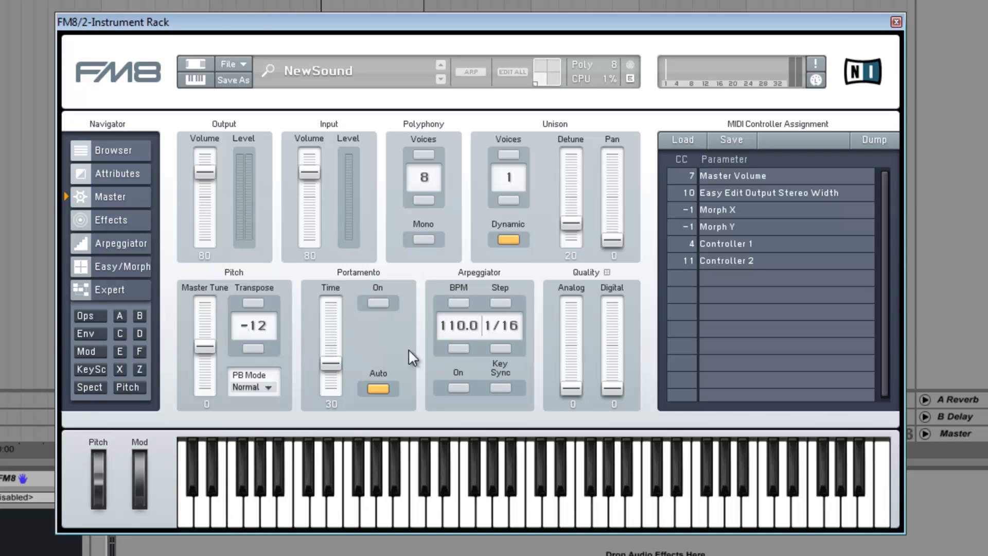
drag(572, 226, 571, 240)
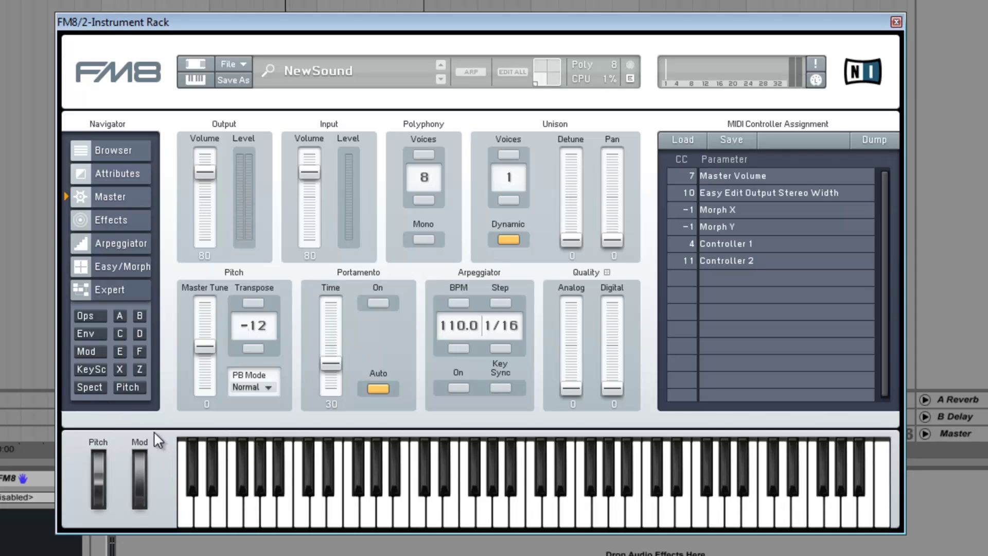
Output operator F at 100 and E at 39, set E's ratio to 2.0000, enable key sync on both, and close the window
click(93, 317)
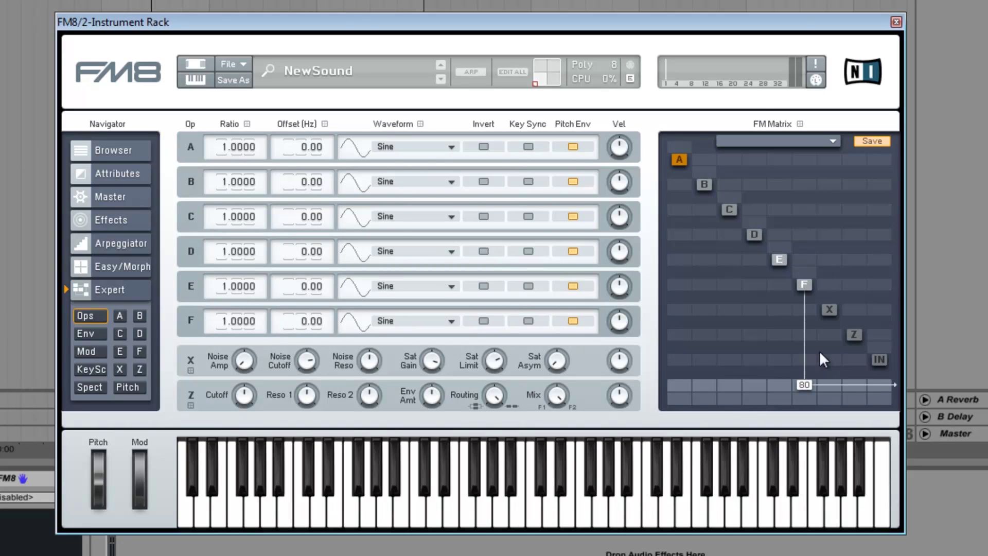
drag(808, 385, 807, 234)
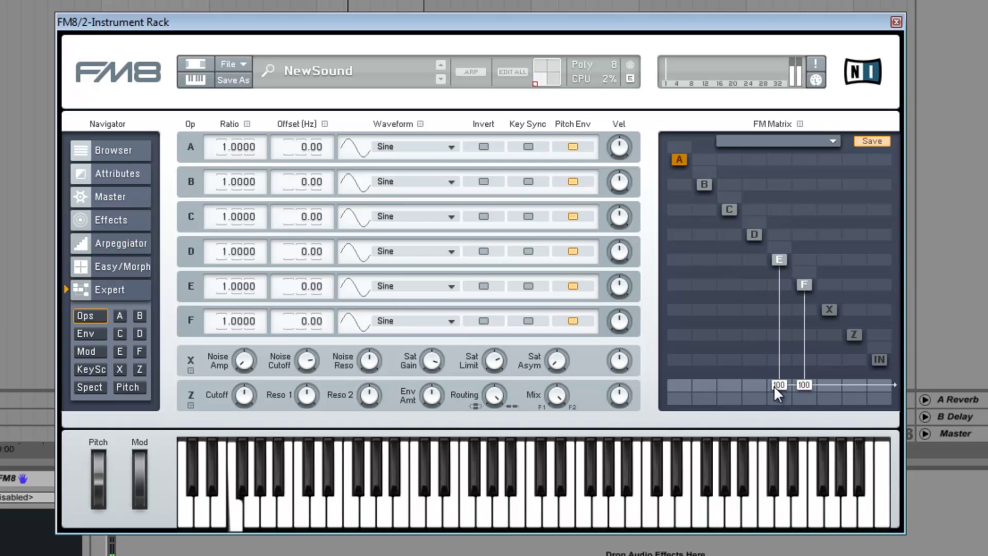
drag(777, 391, 761, 423)
mouse_move(231, 286)
mouse_down()
mouse_move(239, 282)
mouse_move(225, 288)
mouse_up()
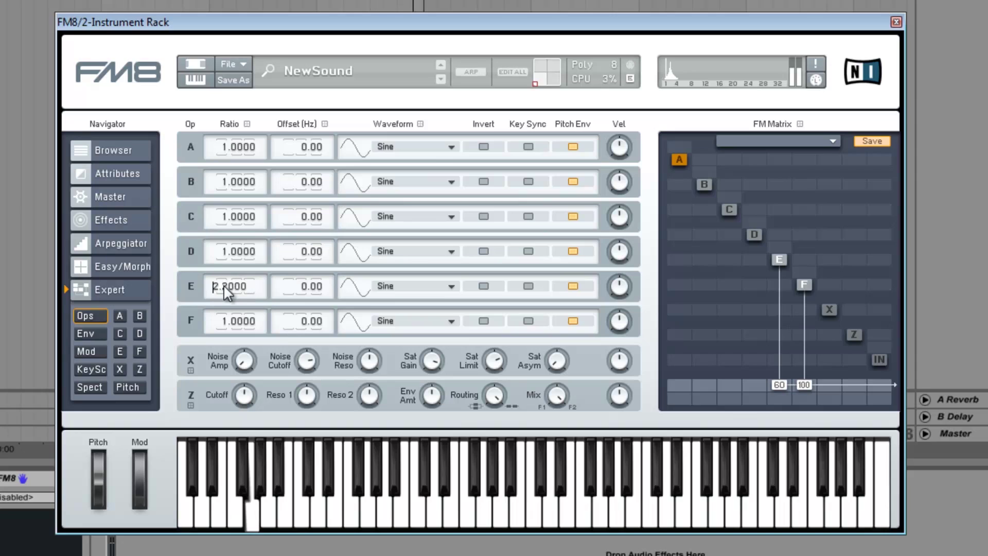
key(Return)
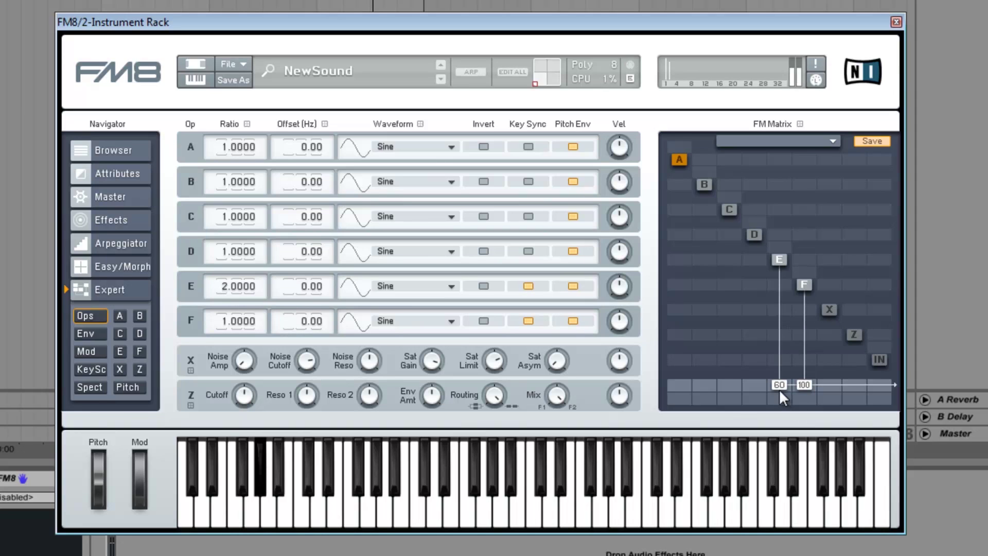
drag(769, 401, 766, 405)
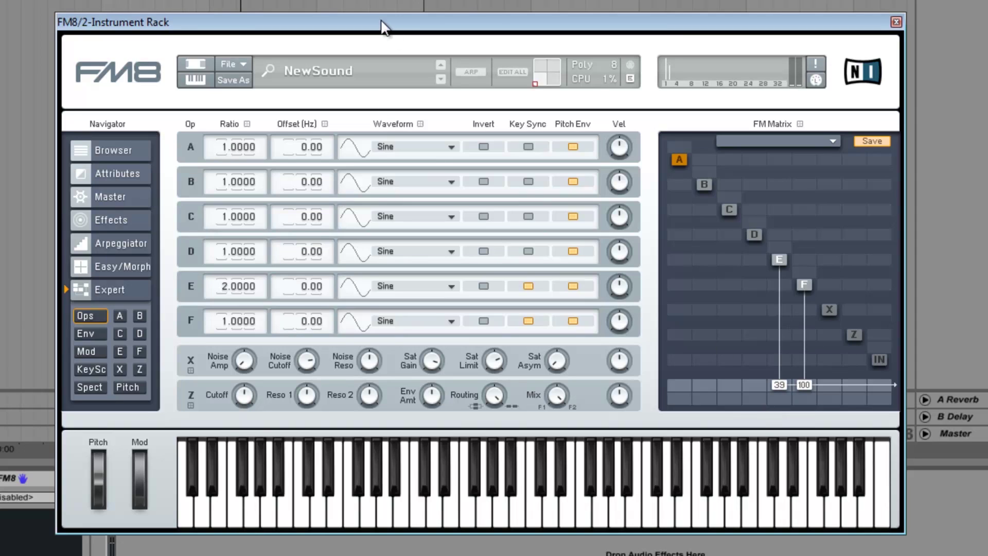
click(896, 23)
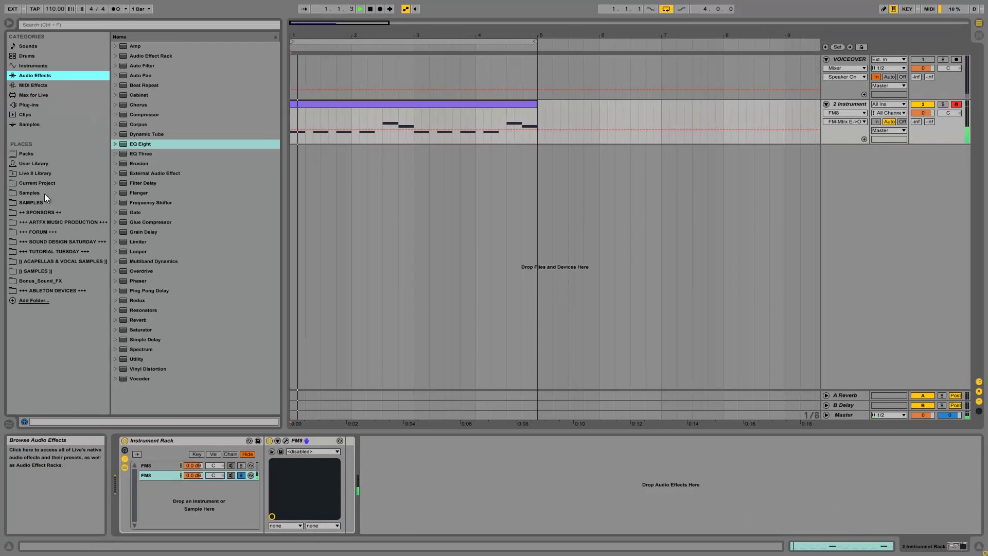
Add the SUB_BASS_SATURATE rack from the User Library after the second FM8 and set its SAT macro to 14.0 dB
click(36, 163)
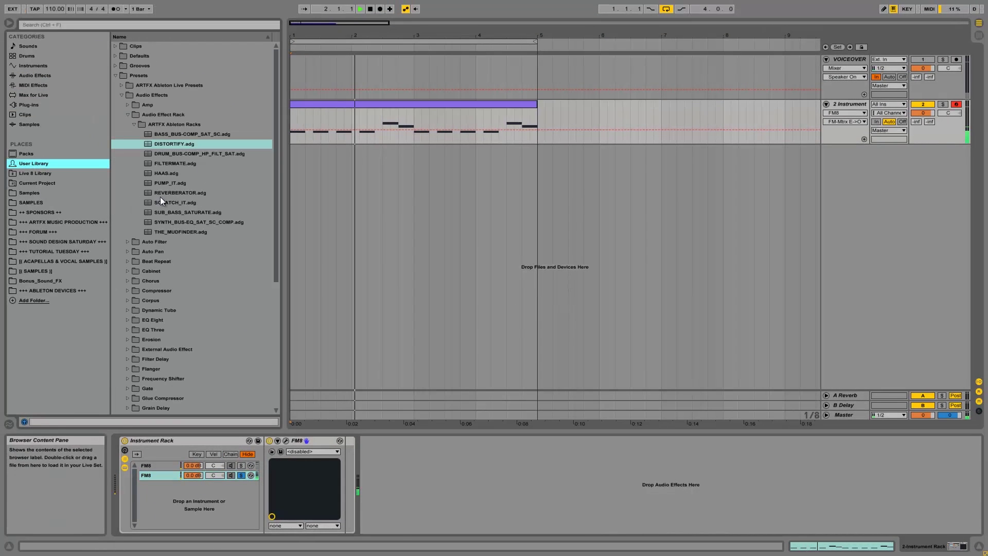
mouse_move(166, 214)
mouse_down()
mouse_move(216, 309)
mouse_move(345, 451)
mouse_up()
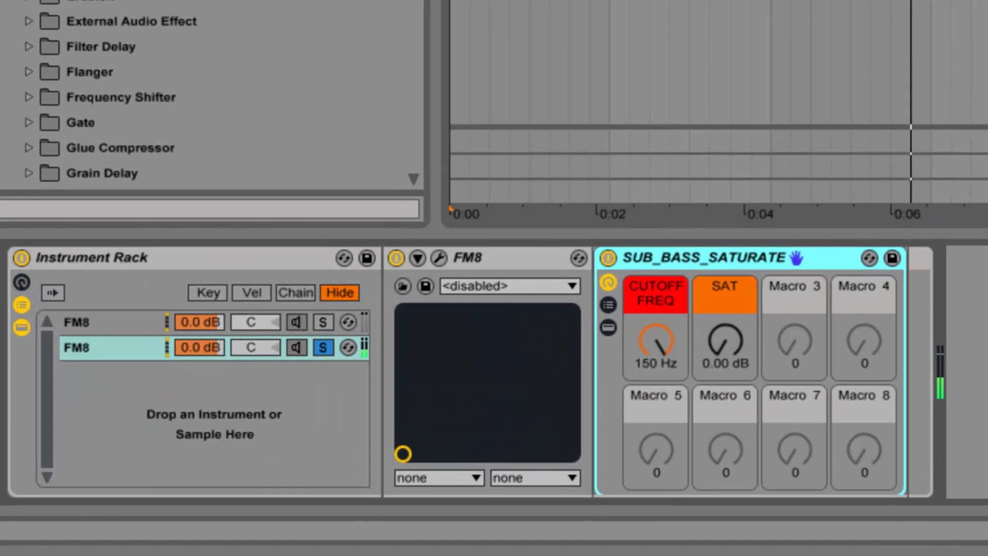
drag(721, 330, 729, 329)
key(space)
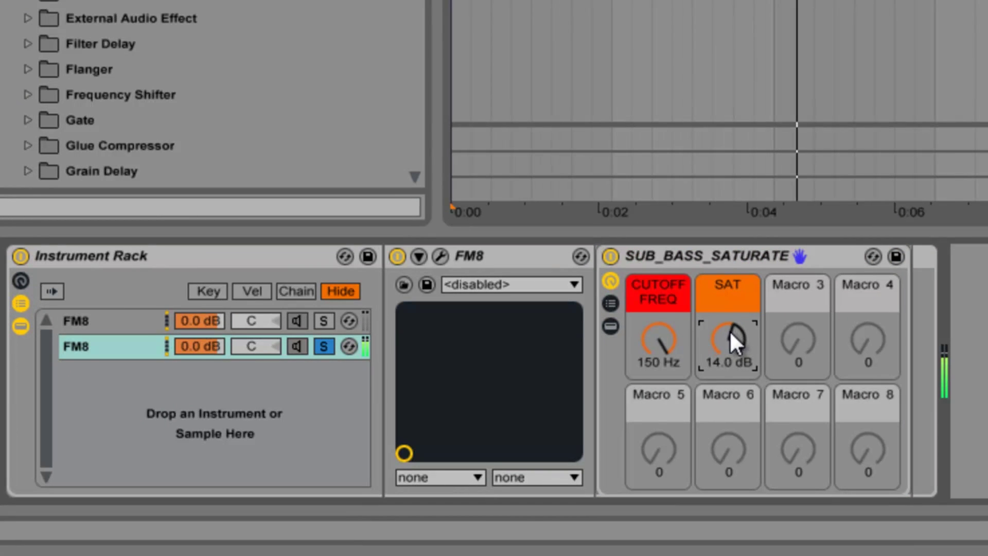
Unsolo the second FM8 chain and balance the chain volumes at -8.7 dB for the first and -8.0 dB for the second
click(325, 351)
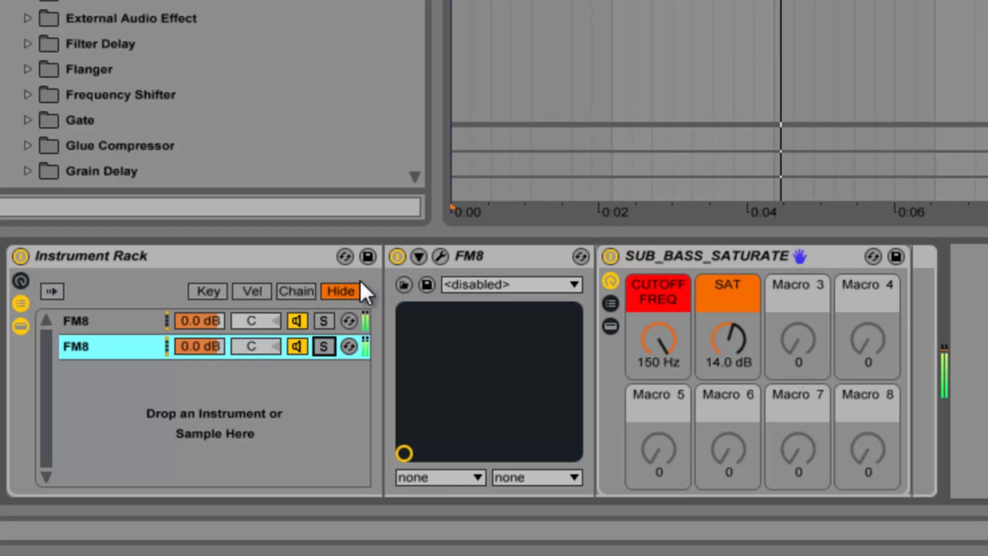
drag(211, 324, 212, 347)
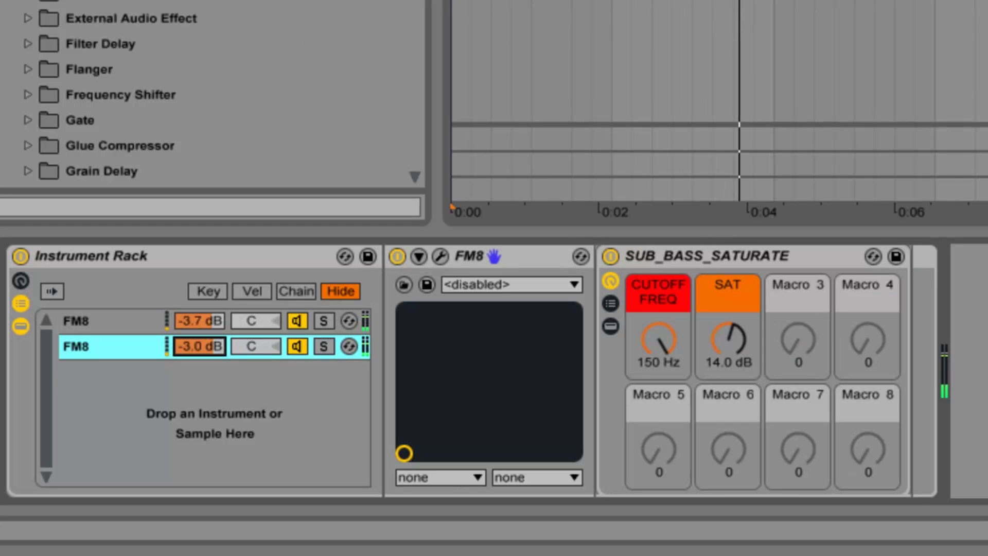
drag(212, 325, 212, 345)
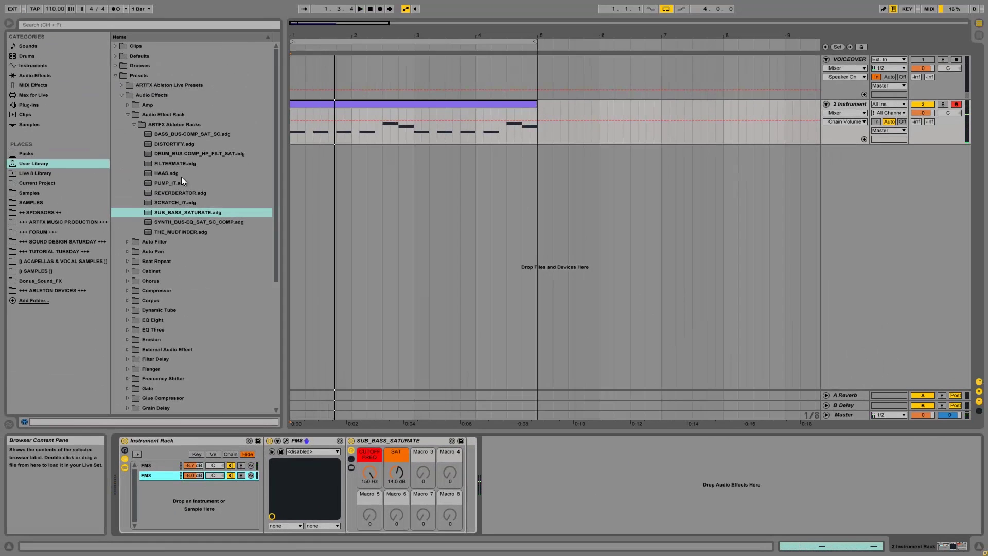
Add the BASS_BUS-COMP_SAT_SC rack after the Instrument Rack and set COMP to -14.2 dB and SAT to 7.17 dB
drag(165, 133, 577, 465)
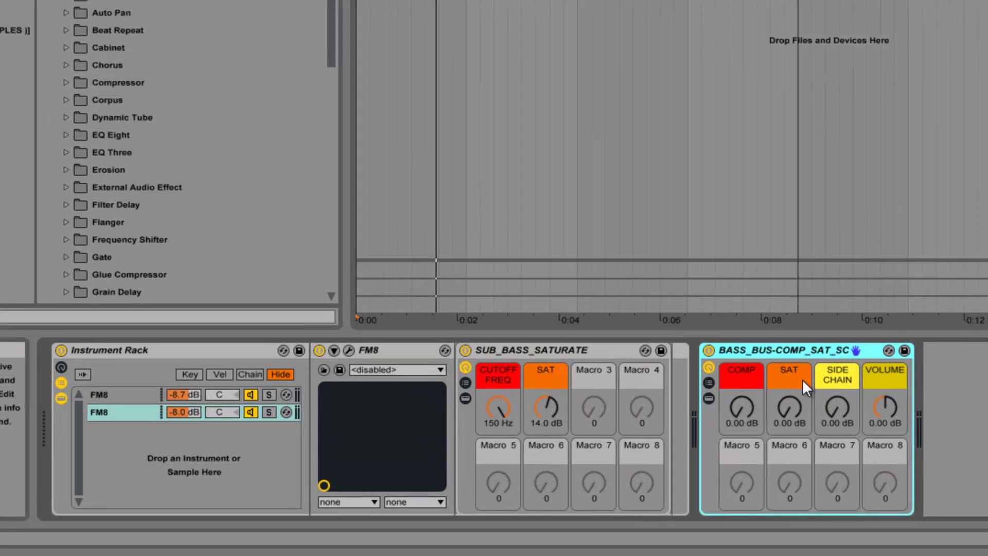
drag(745, 407, 744, 438)
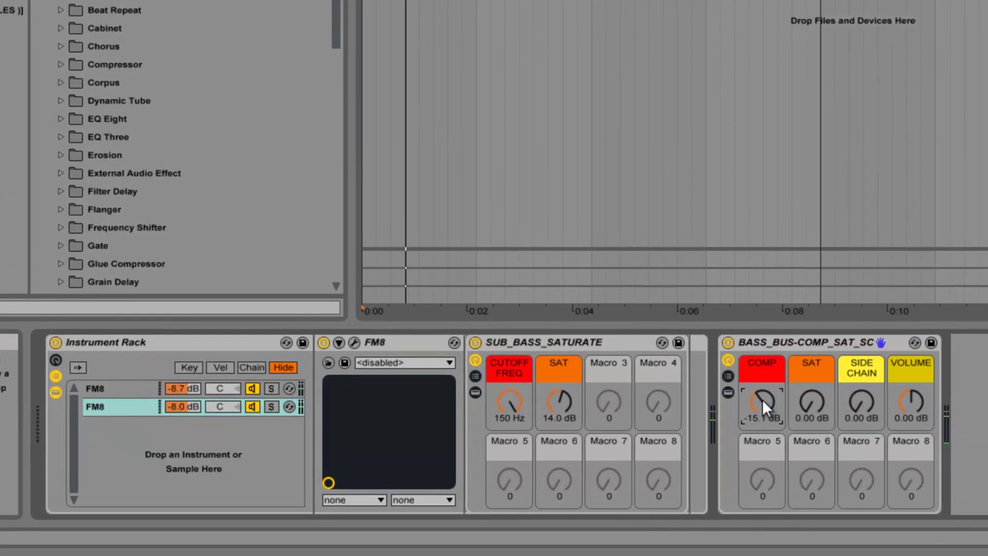
drag(763, 401, 811, 402)
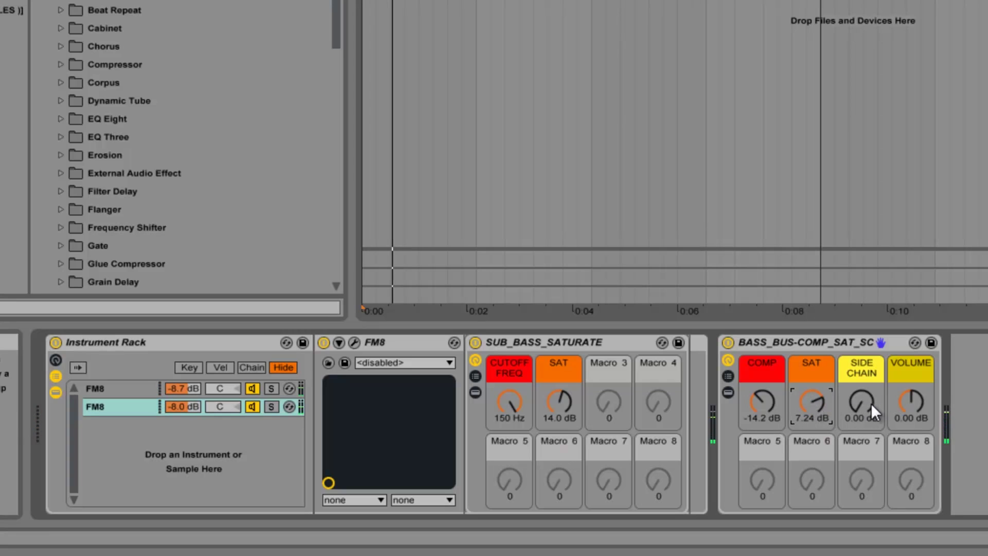
drag(814, 397, 811, 397)
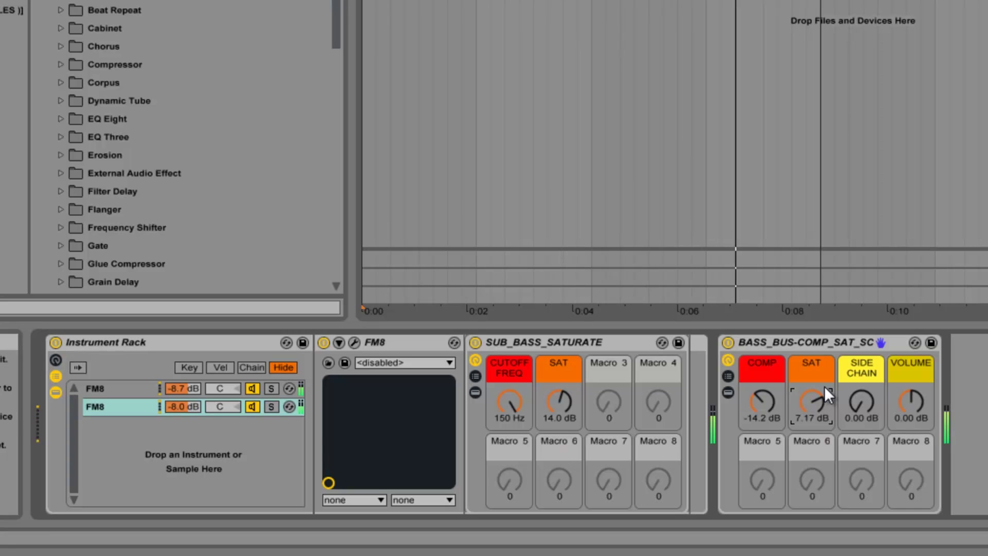
key(space)
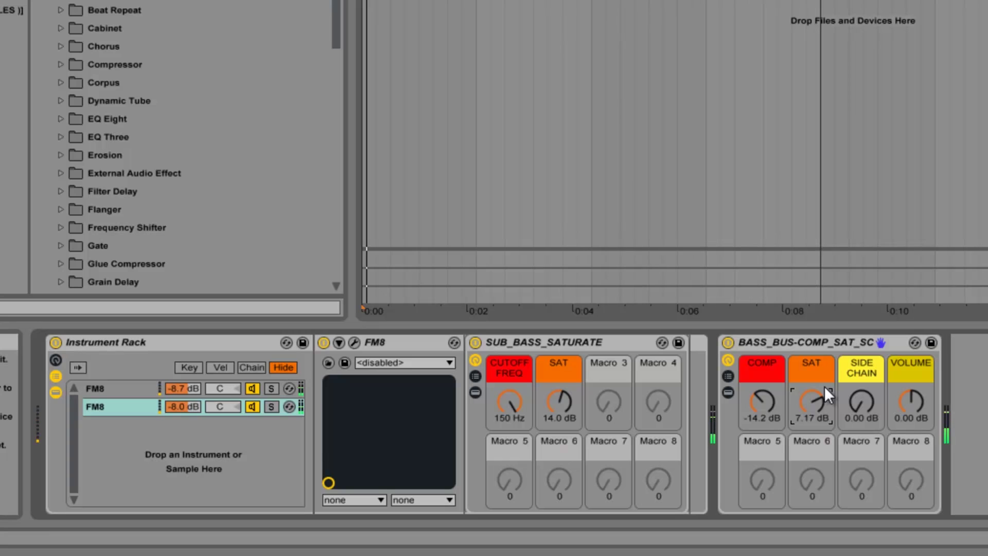
Open the first chain's FM8 and set its unison voices to 4 in the master settings
click(240, 387)
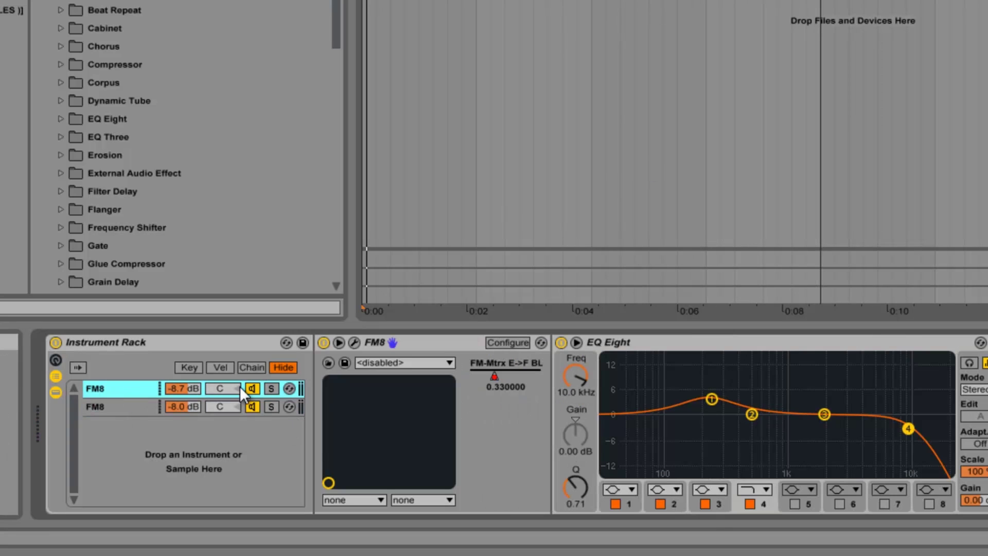
click(354, 342)
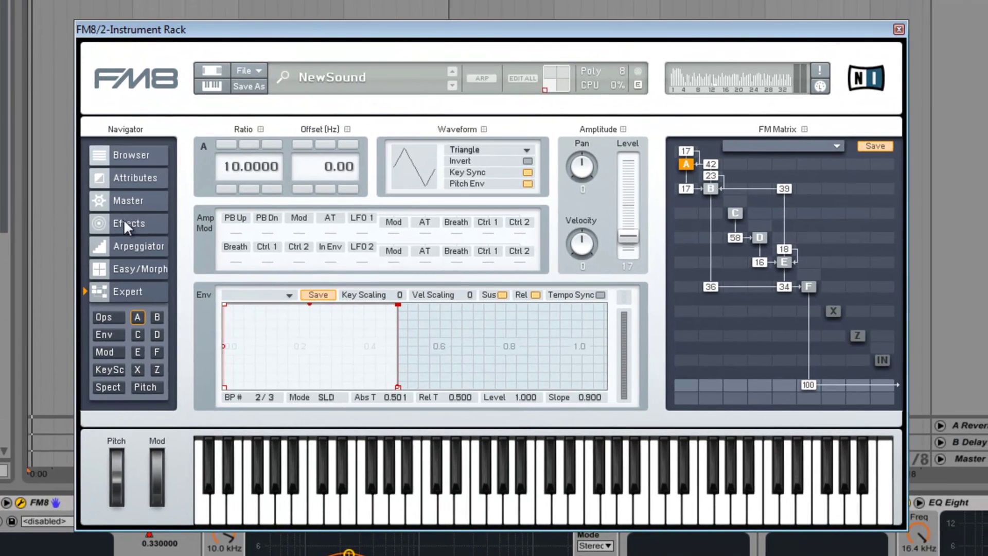
click(128, 200)
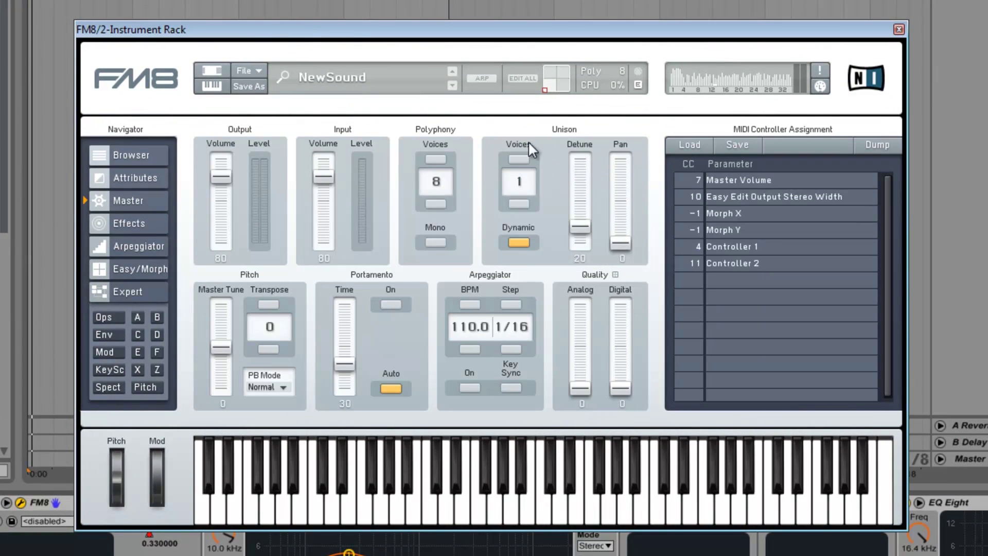
click(518, 159)
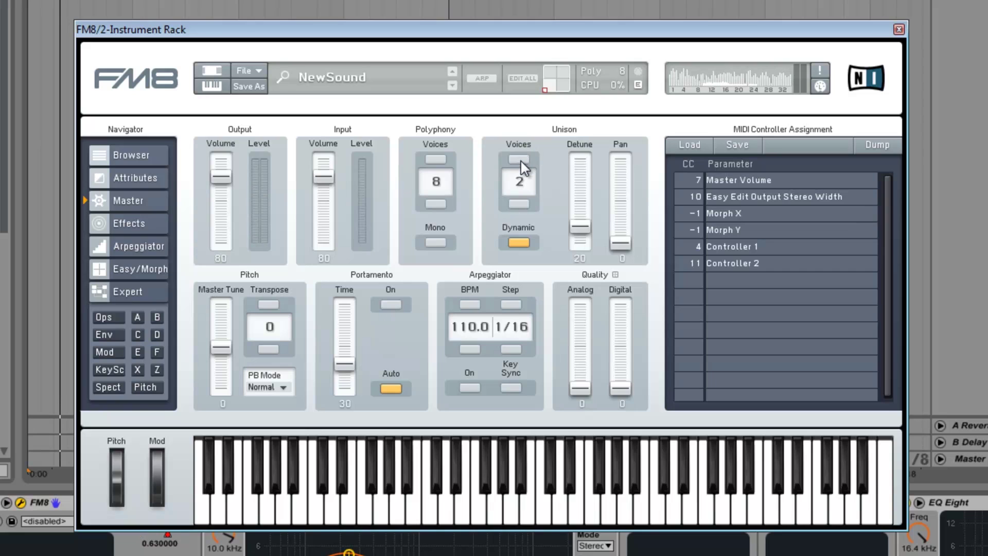
click(520, 160)
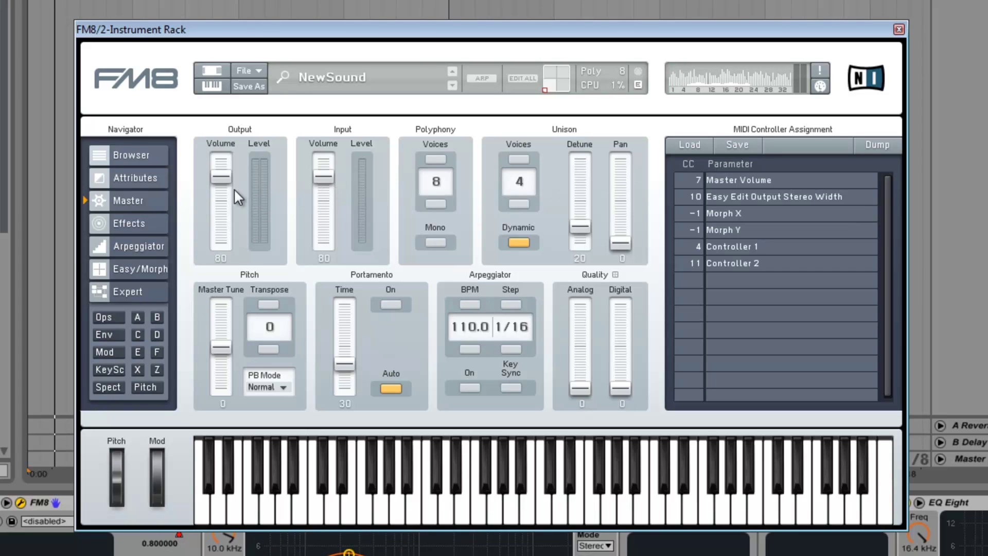
Set the FM8's output volume to 44 and its unison detune to 11
drag(224, 184, 223, 211)
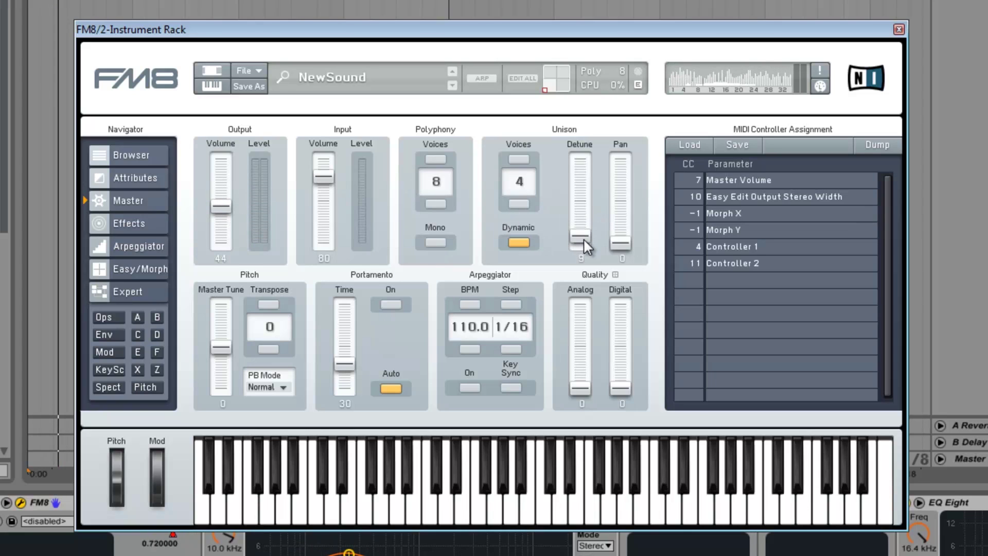
drag(584, 239, 580, 299)
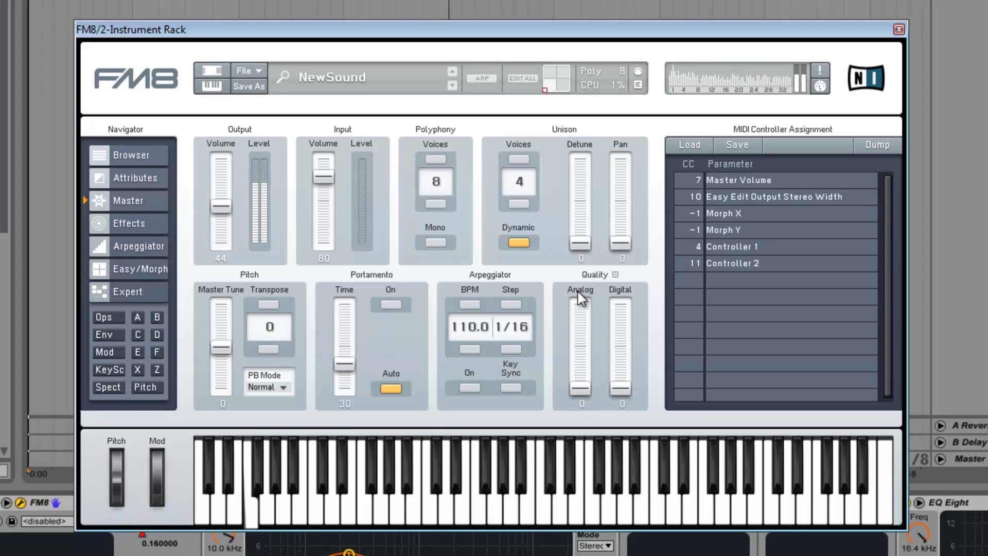
drag(585, 243, 588, 239)
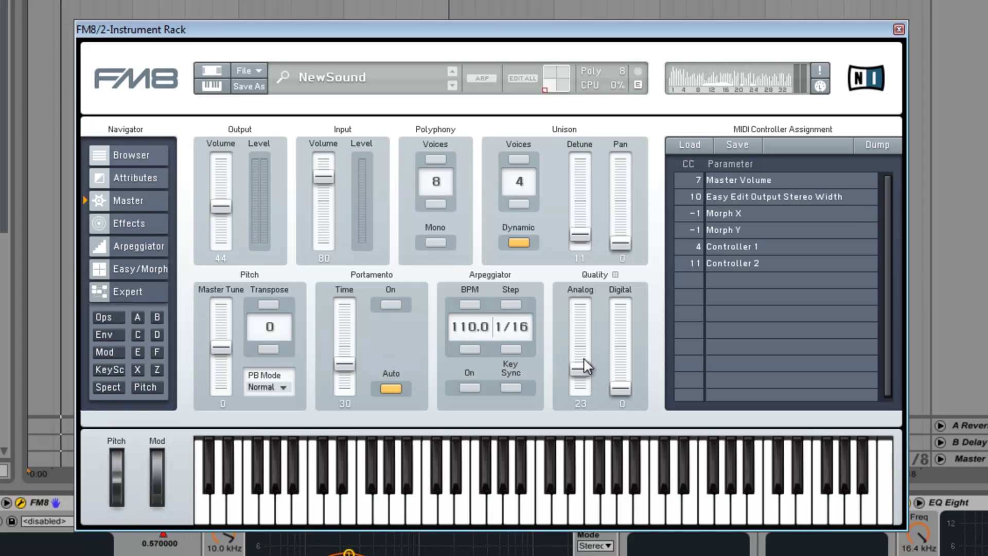
Set the FM8's analog quality to 13, raise its digital quality above 40, and close the plug-in window
mouse_move(583, 377)
mouse_down()
mouse_move(594, 332)
mouse_move(577, 380)
mouse_up()
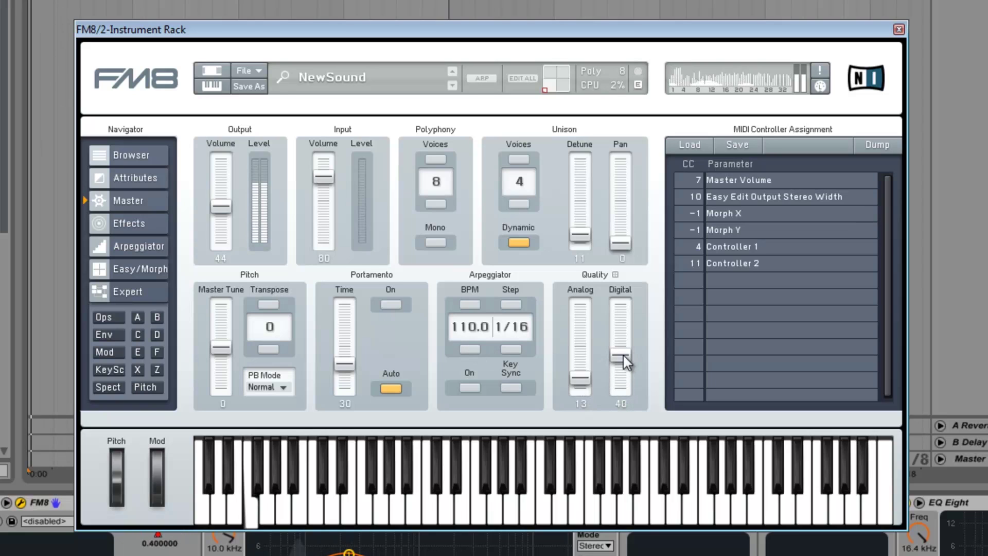
mouse_move(623, 353)
mouse_down()
mouse_move(635, 319)
mouse_move(609, 335)
mouse_move(610, 326)
mouse_move(600, 351)
mouse_move(617, 348)
mouse_up()
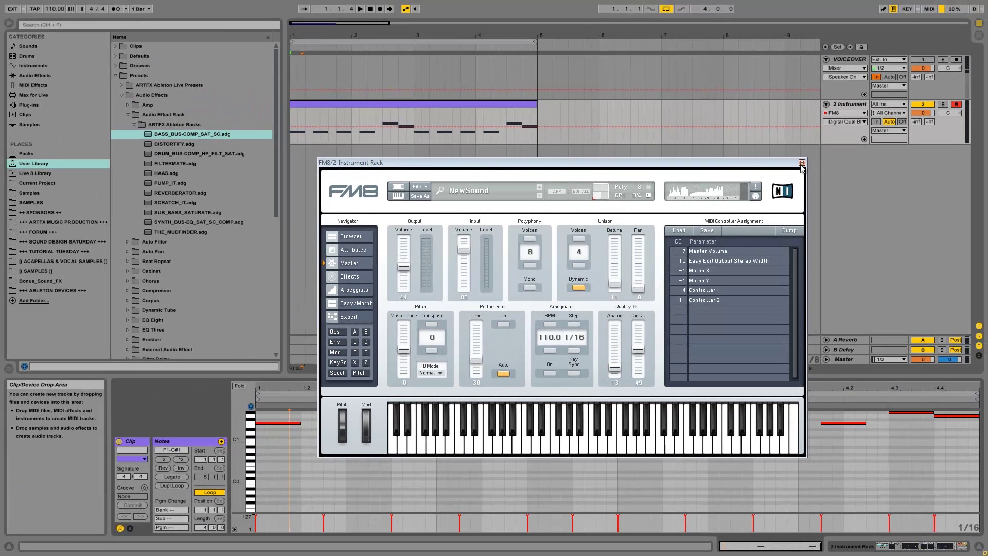
click(801, 163)
Select all notes in the MIDI clip and audition them an octave higher, then transposed up to G1–A#1 and A1–C2
key(ctrl+a)
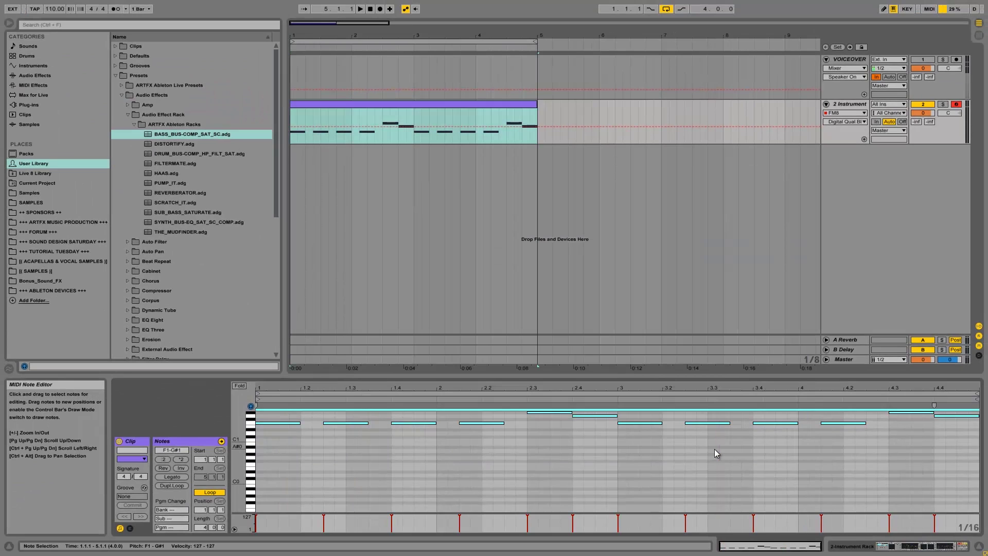
key(shift+Up)
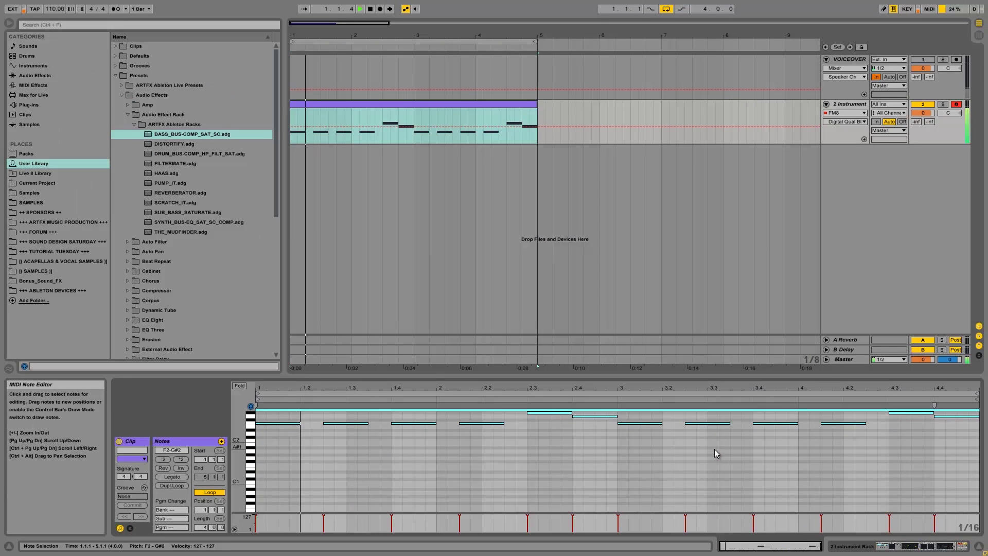
key(shift+Down)
key(Up)
key(Up)
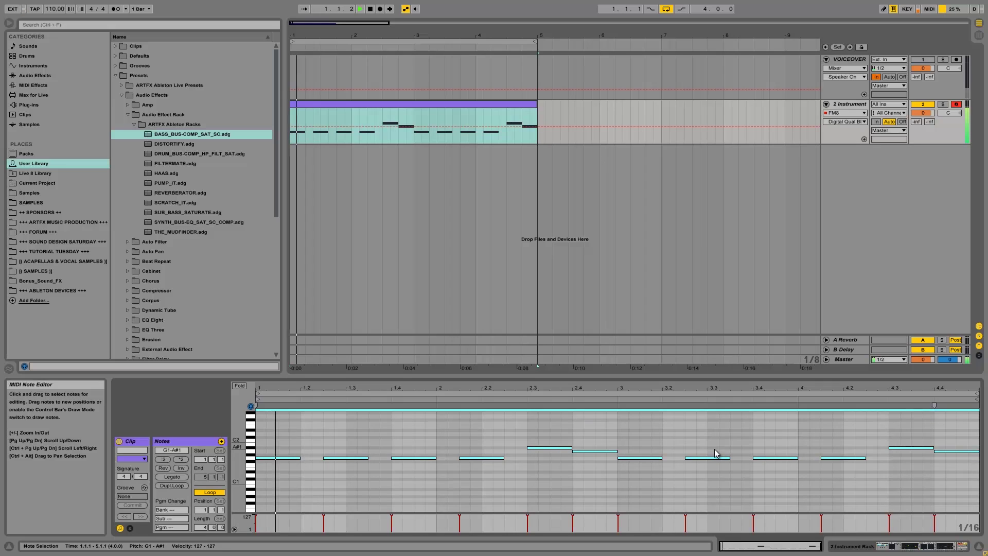
key(Up)
key(Up)
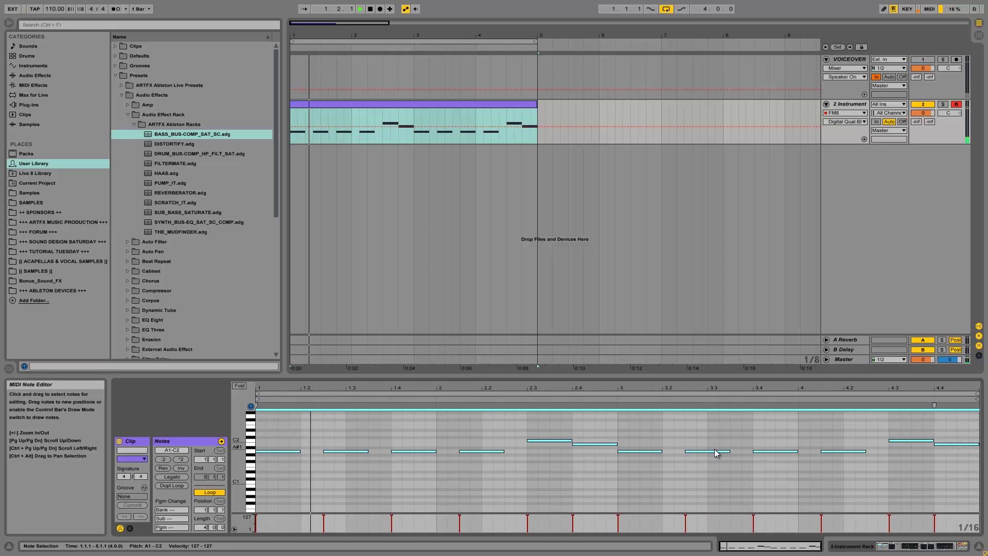
Audition the selected notes transposed down to E1–G1, then return them to F1–G#1
key(space)
key(Down)
key(Down)
key(Down)
key(Down)
key(Down)
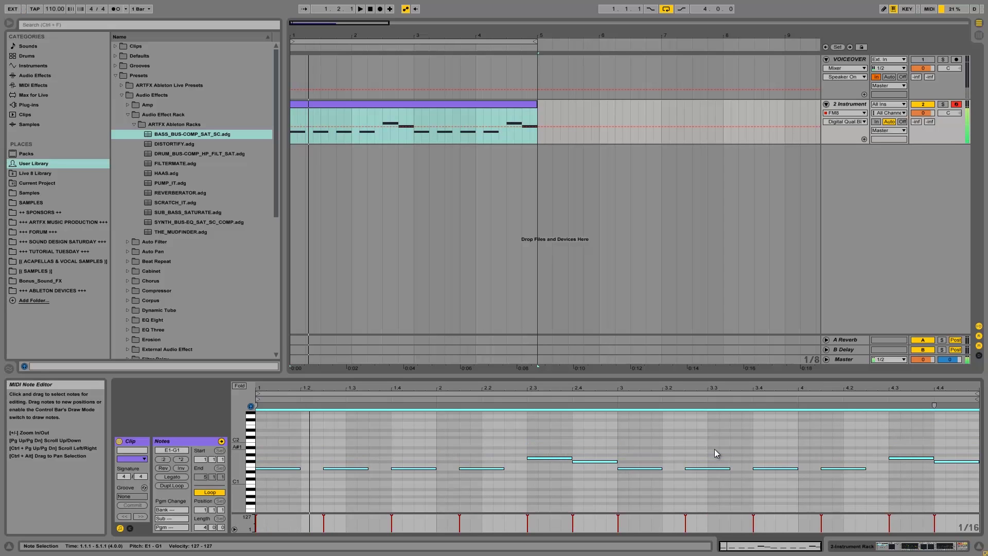
key(Up)
key(space)
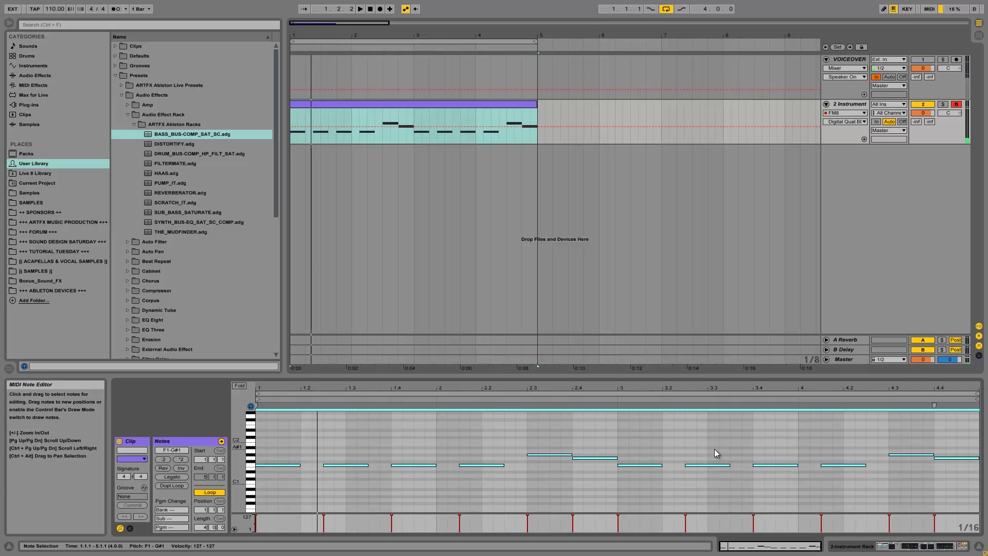
Show the track's device chain and lower the second FM8 chain's volume to about -11.5 dB while checking playback
click(855, 547)
click(242, 465)
key(space)
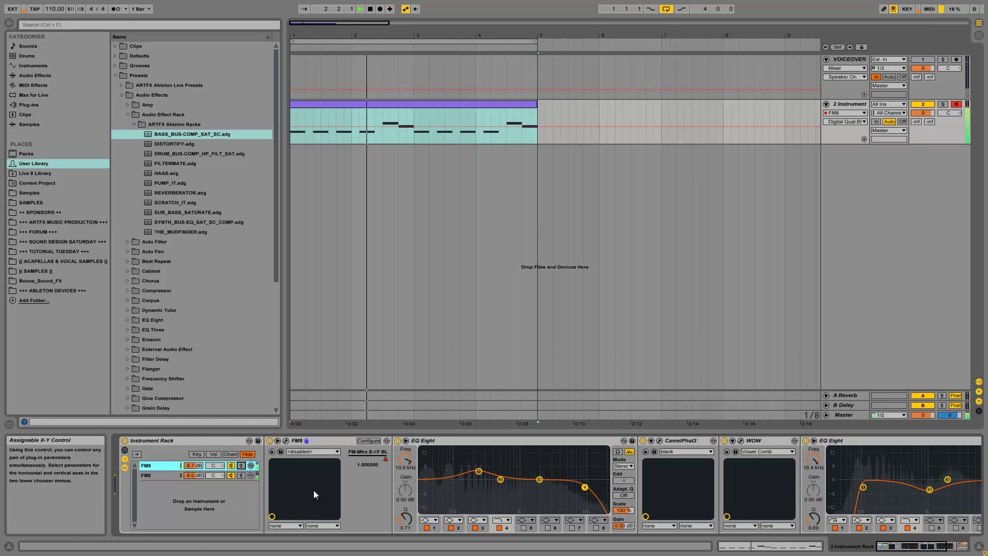
key(space)
drag(190, 475, 194, 477)
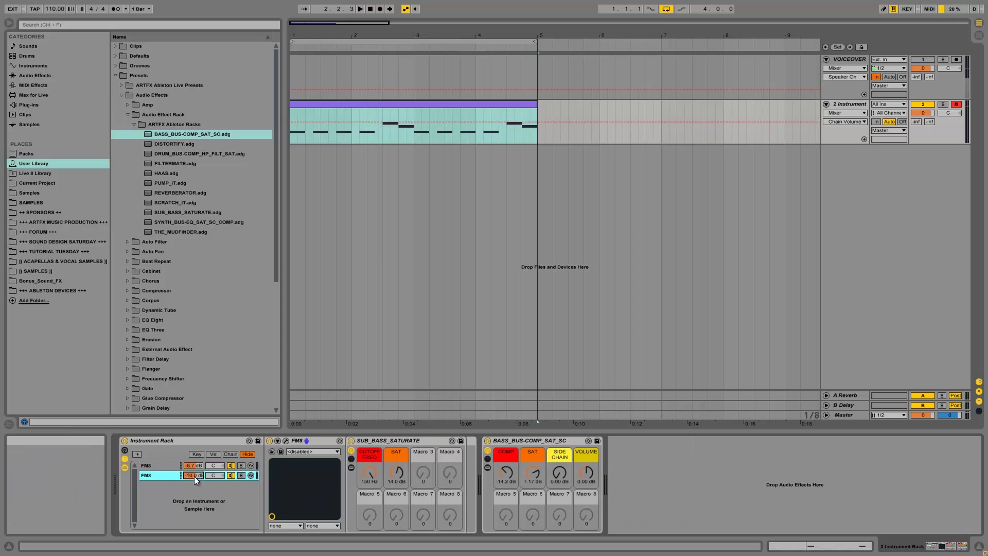
key(space)
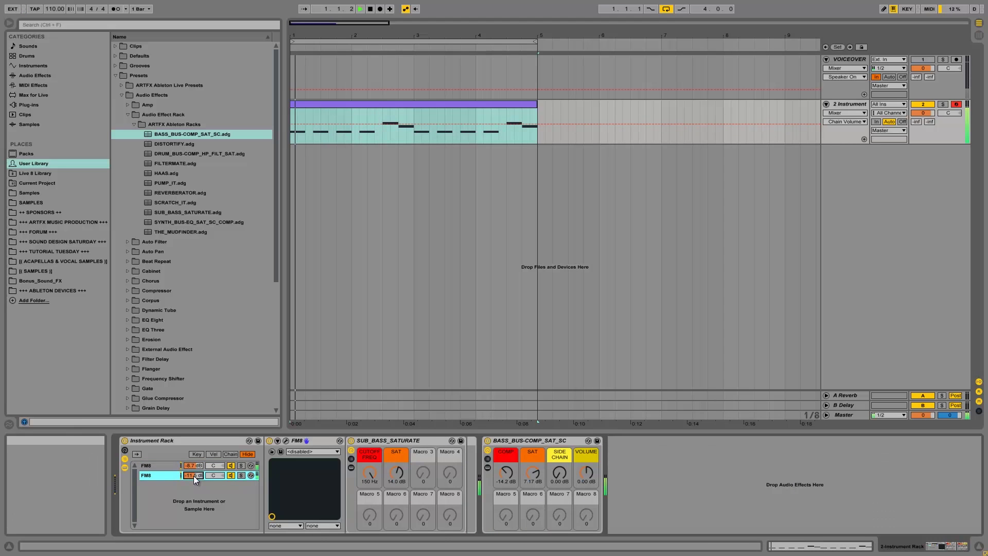
key(space)
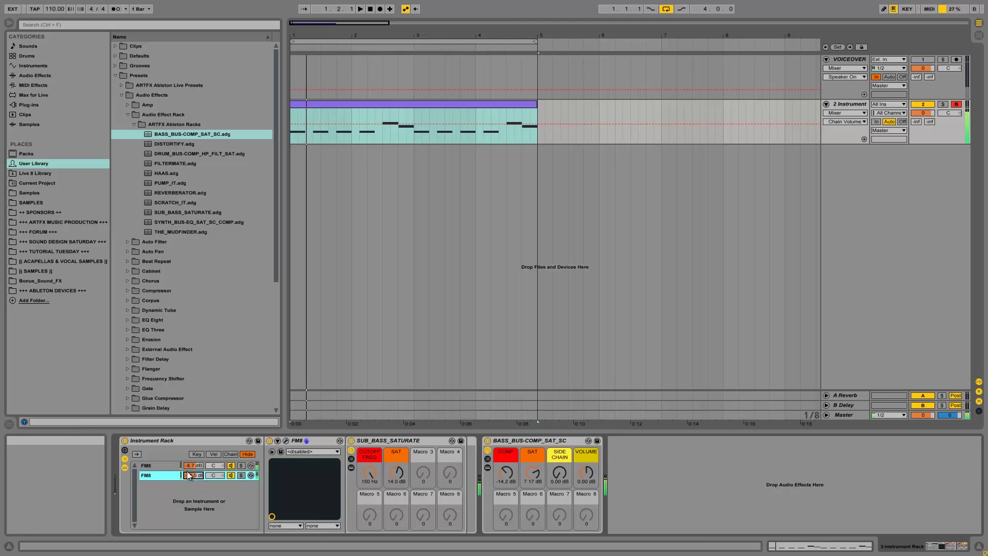
In the first chain's EQ Eight after WOW, change filter 1 to the 12 dB low cut and set its frequency to 150 Hz
click(162, 466)
drag(902, 544, 935, 547)
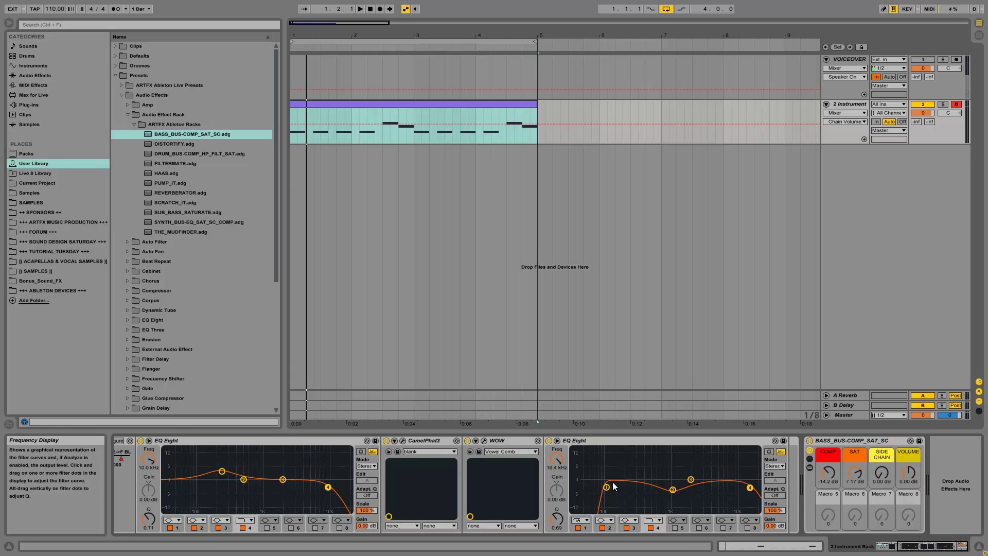
click(581, 520)
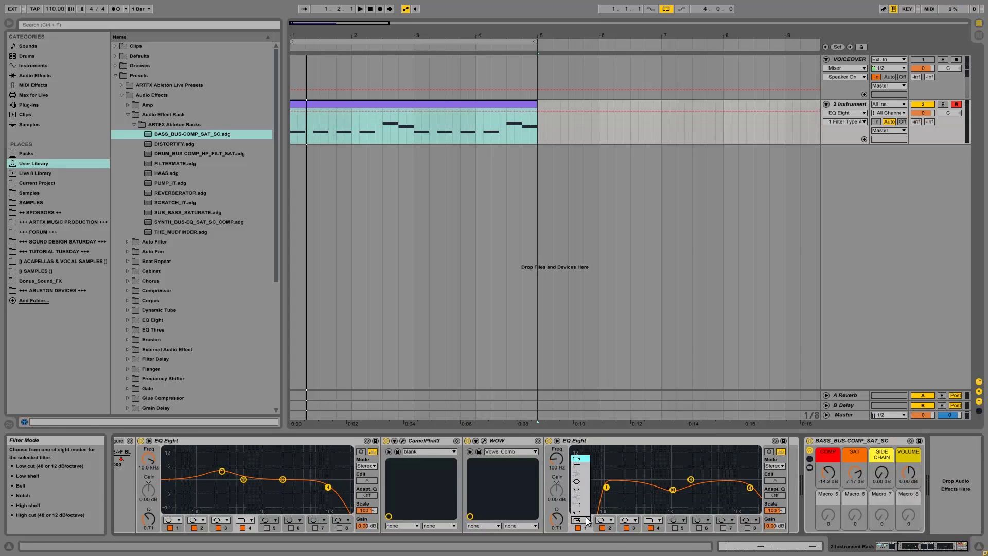
click(586, 465)
key(space)
mouse_move(607, 486)
mouse_down()
mouse_move(592, 501)
mouse_move(618, 490)
mouse_up()
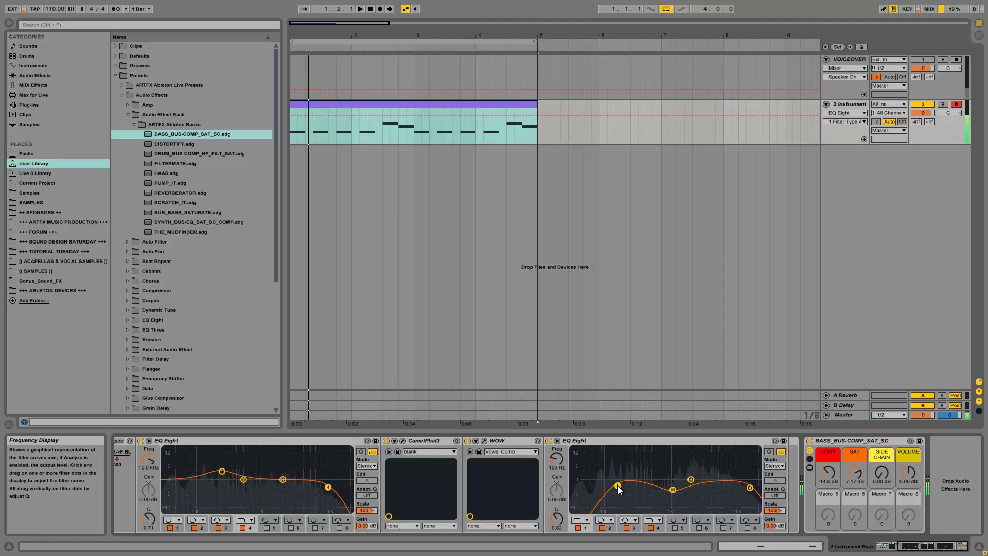
Lower the Instrument Rack's chain volumes to -11.2 dB for the first FM8 and -14.3 dB for the second
scroll(309, 484, left, 5)
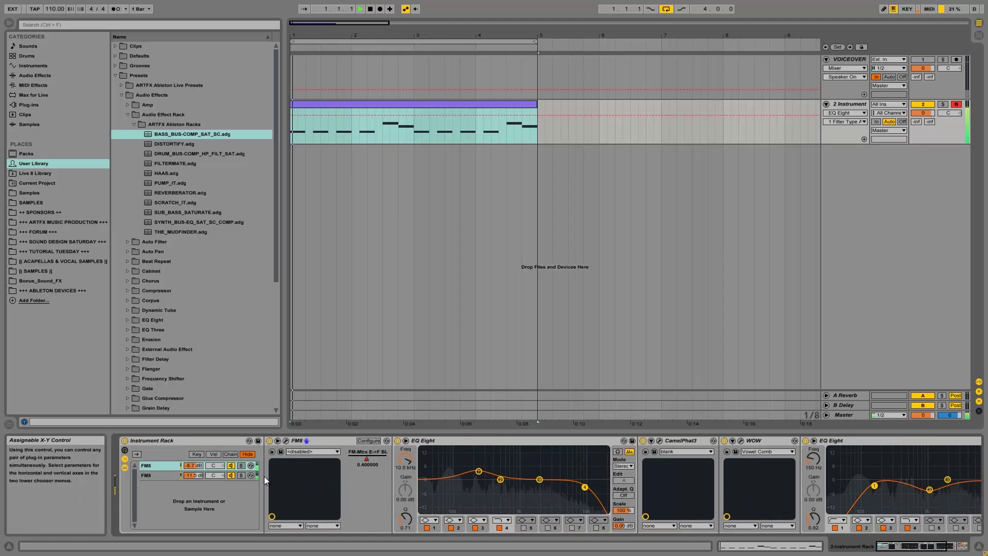
mouse_move(203, 476)
mouse_down()
mouse_move(199, 466)
mouse_move(193, 476)
mouse_up()
key(space)
key(space)
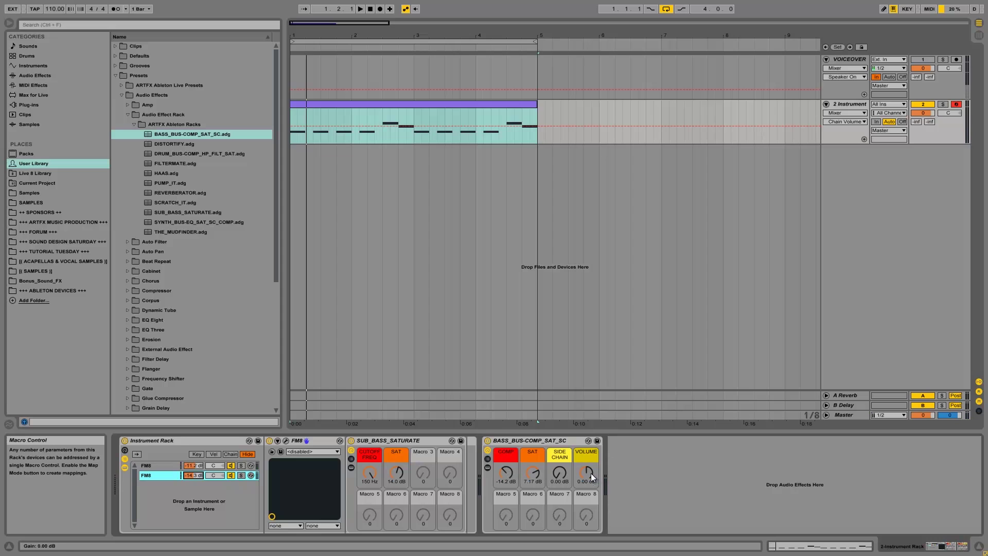
Try the BASS_BUS-COMP_SAT_SC rack with VOLUME at 2.01 dB and a different SAT amount during playback
drag(587, 472, 589, 477)
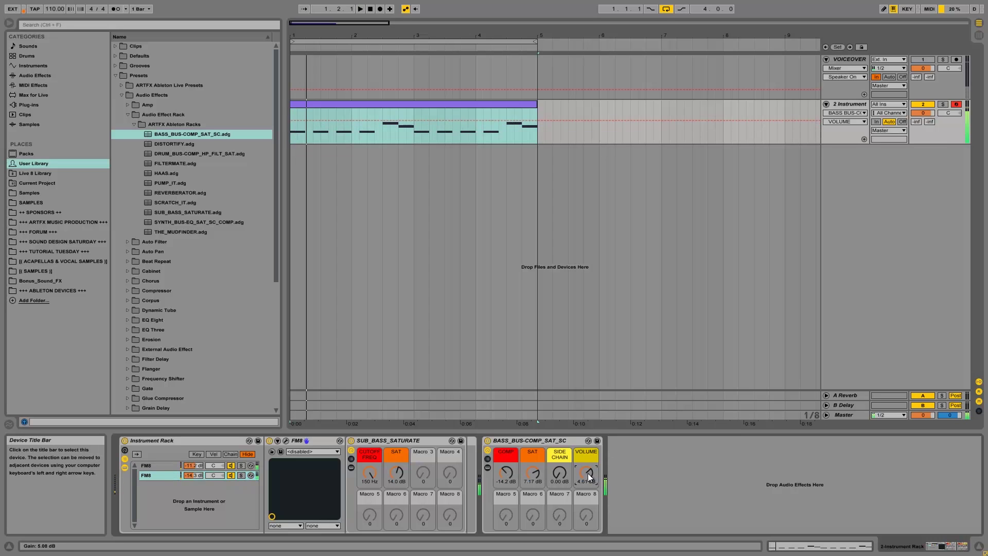
click(534, 474)
key(space)
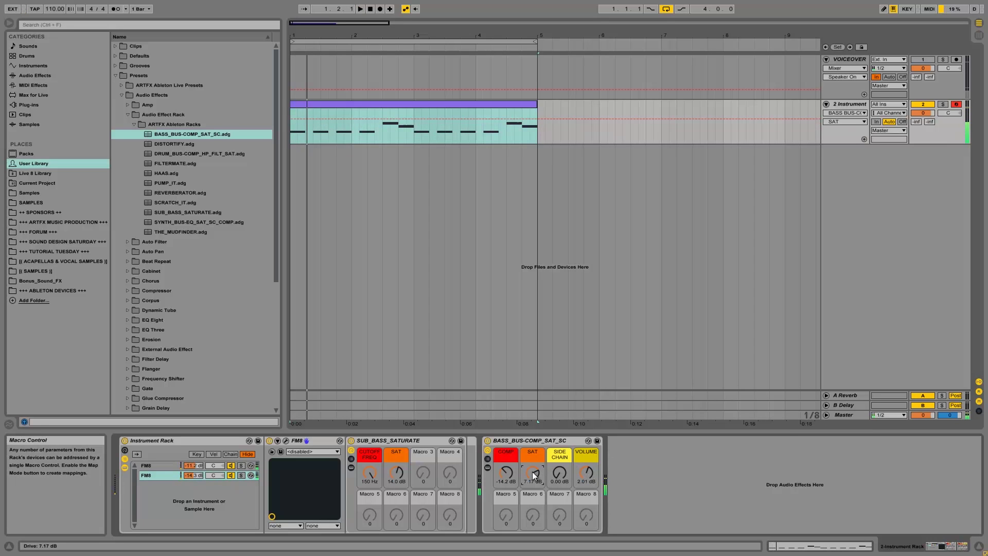
drag(534, 475, 536, 476)
key(space)
Raise the second FM8 chain's volume to -11.2 dB and set the bass-bus rack's VOLUME to 1.30 dB and SAT to 7.40 dB
drag(200, 478, 200, 476)
key(space)
drag(587, 476, 587, 484)
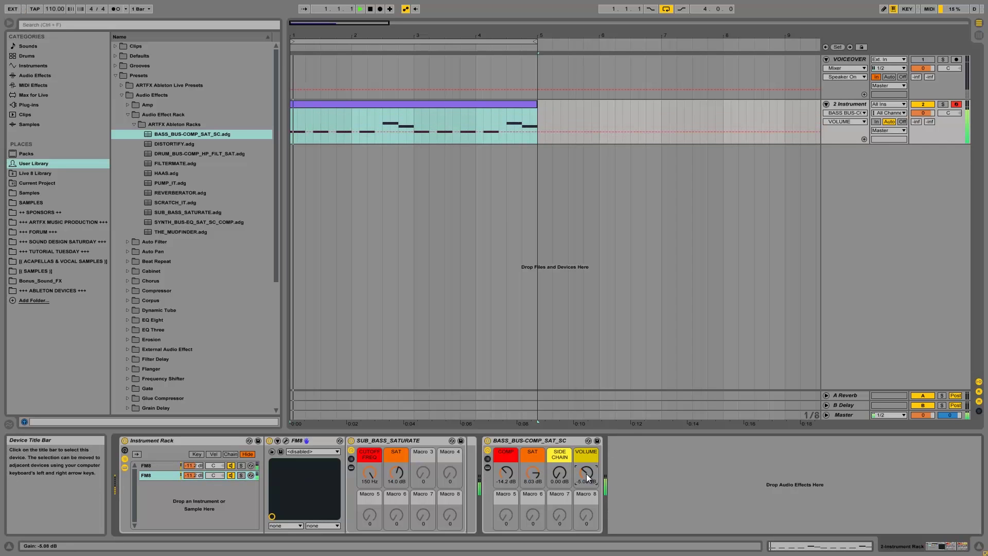
scroll(587, 474, up, 2)
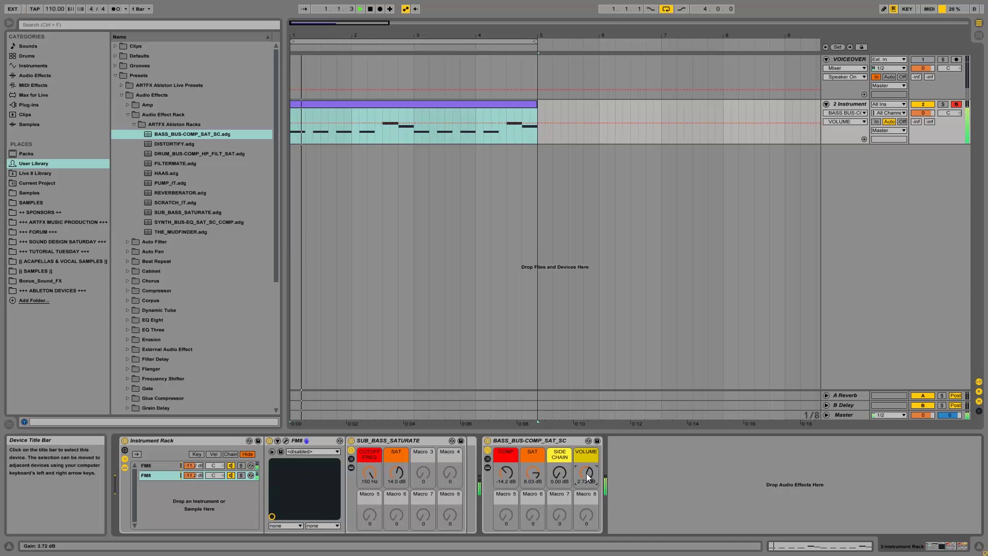
drag(536, 478, 534, 478)
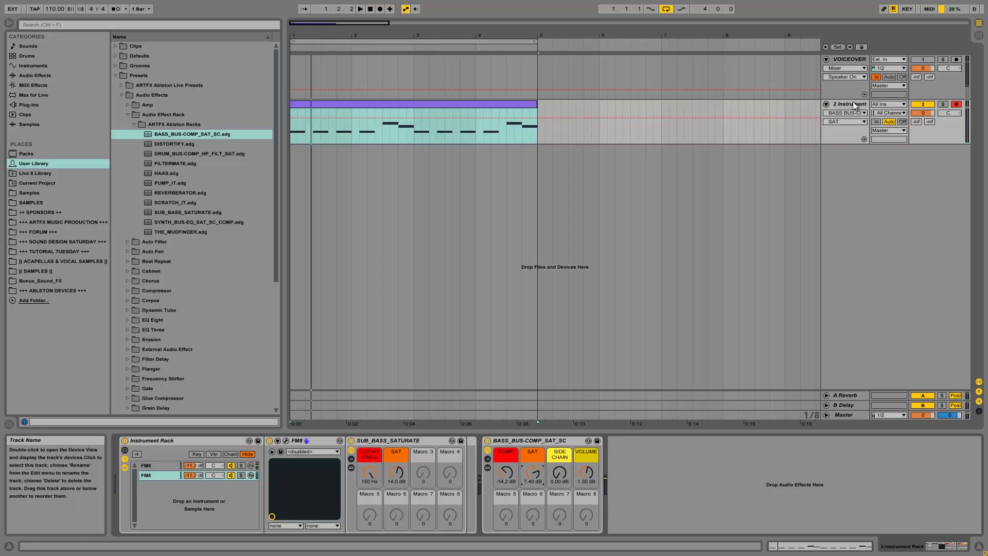
Play back the bass loop on the instrument track to check the finished sound
click(295, 114)
key(space)
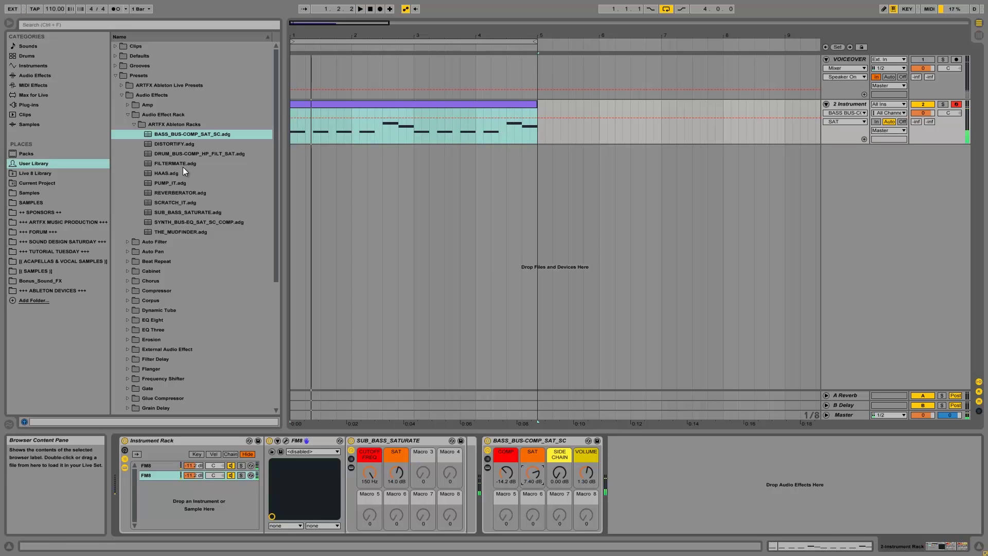
key(space)
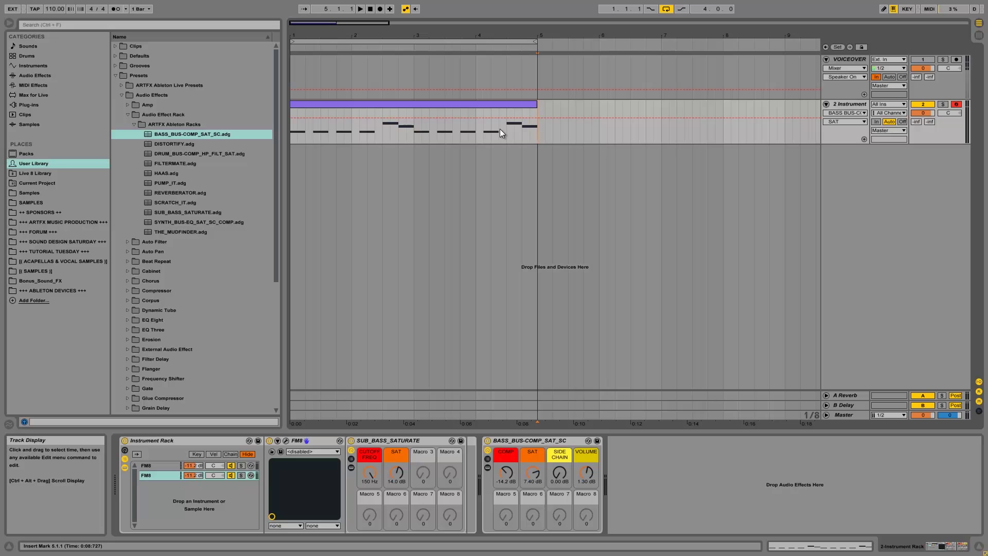